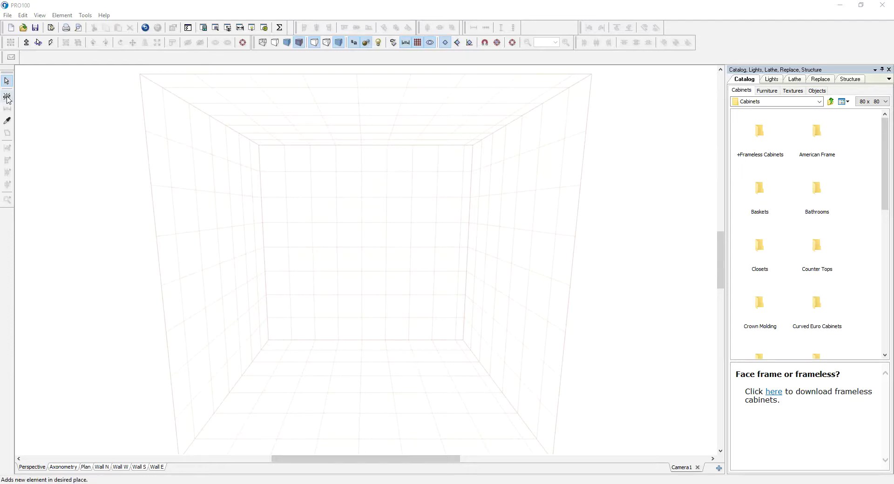
Add a 3/4" thick rectangular board on the floor near the back-left corner and set its width and depth to 34.5 inches.
click(6, 96)
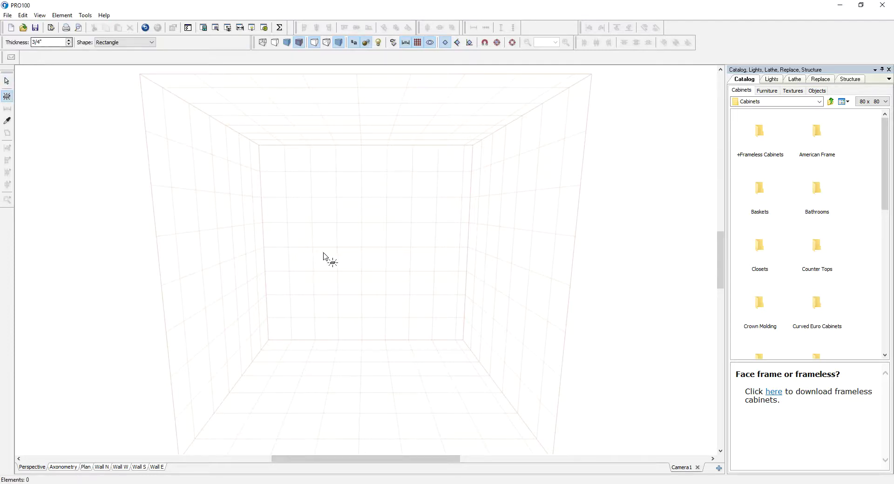
click(299, 362)
scroll(395, 379, up, 5)
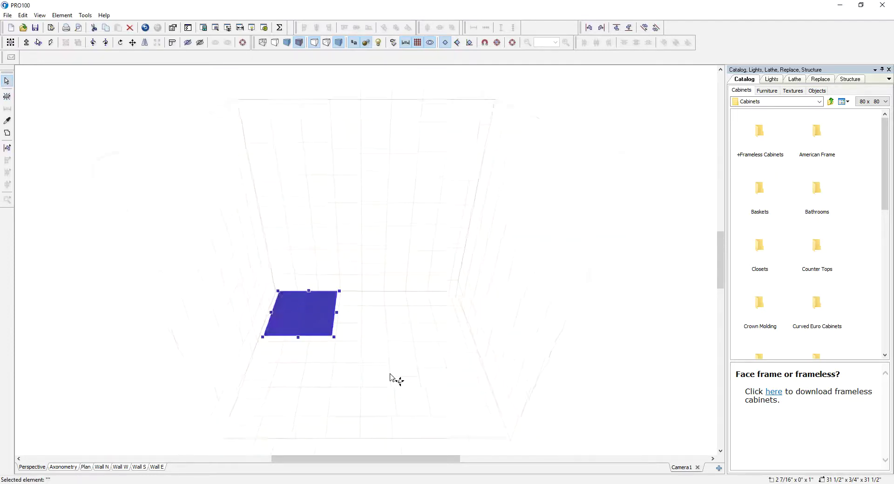
double_click(282, 313)
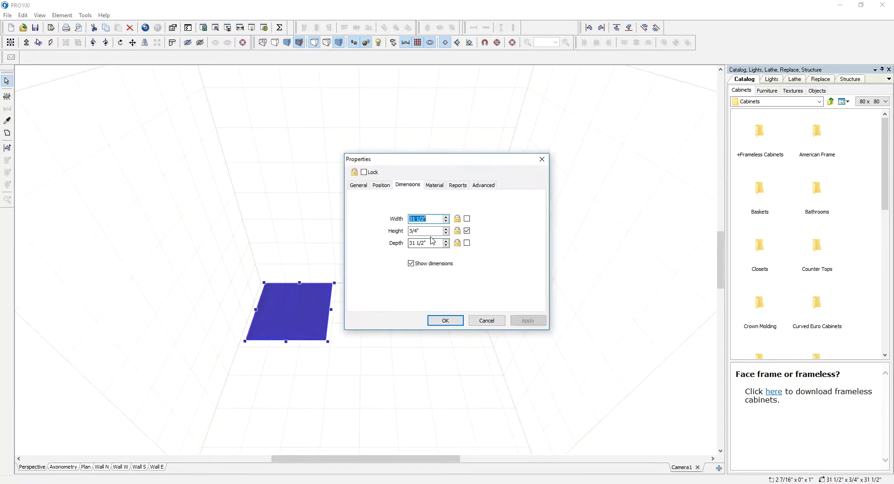
text(3)
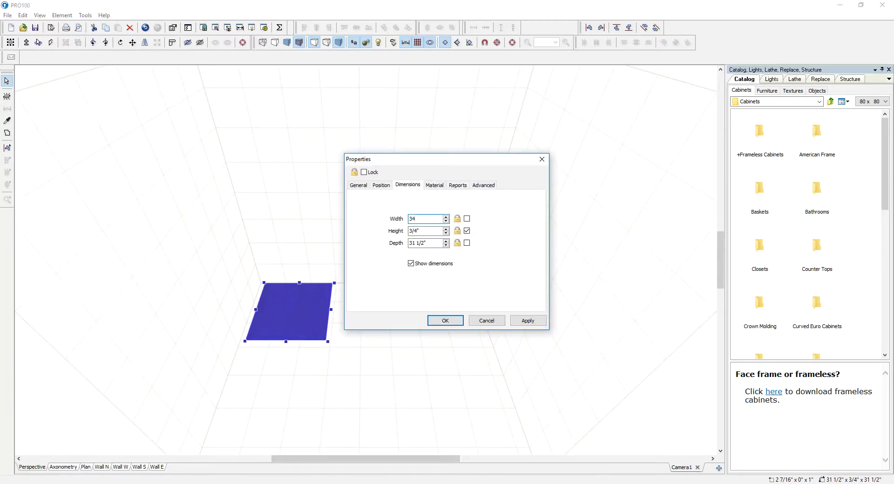
text(4.5)
key(Tab)
key(Tab)
text(34.5)
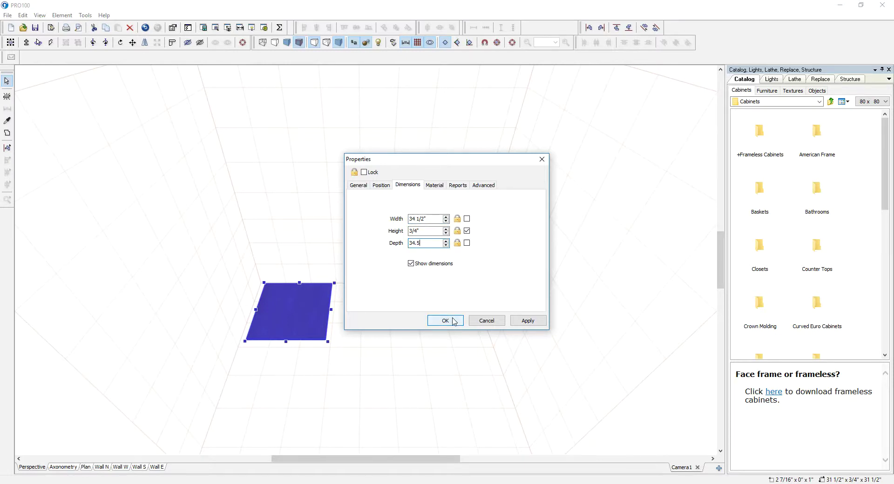
click(454, 321)
Open the board in the shape editor and add a midpoint node to all four sides.
click(8, 135)
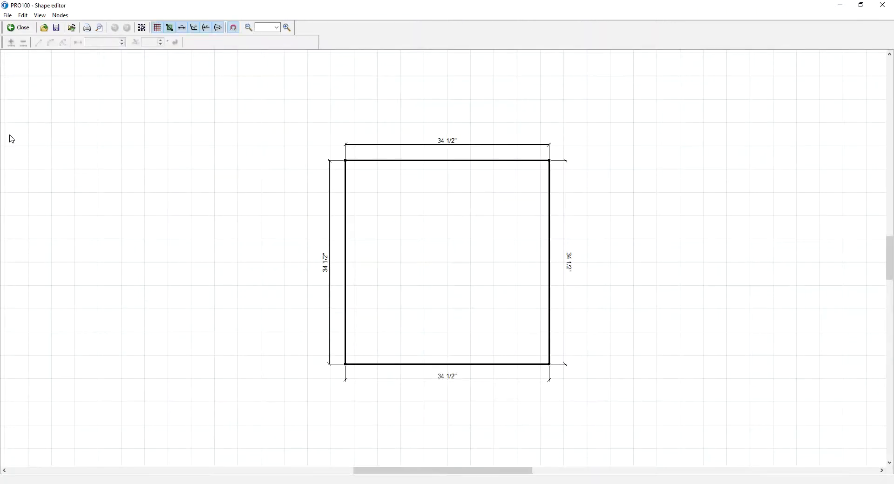
key(ctrl+a)
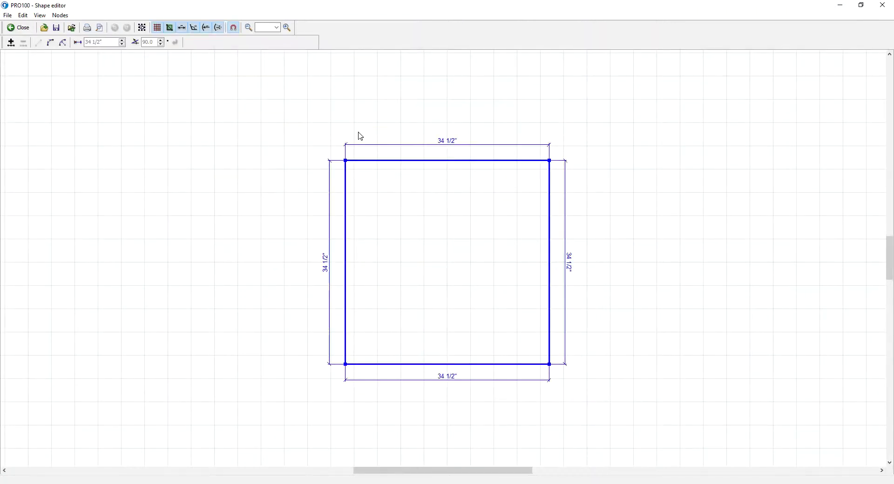
click(10, 42)
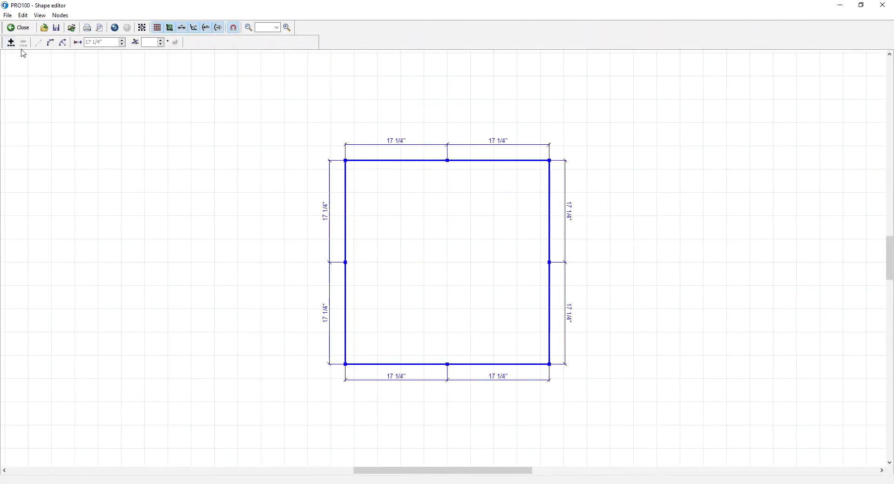
click(424, 186)
Chamfer the outline's upper-left corner by setting both adjoining segments to 3" and deleting the corner node.
click(447, 162)
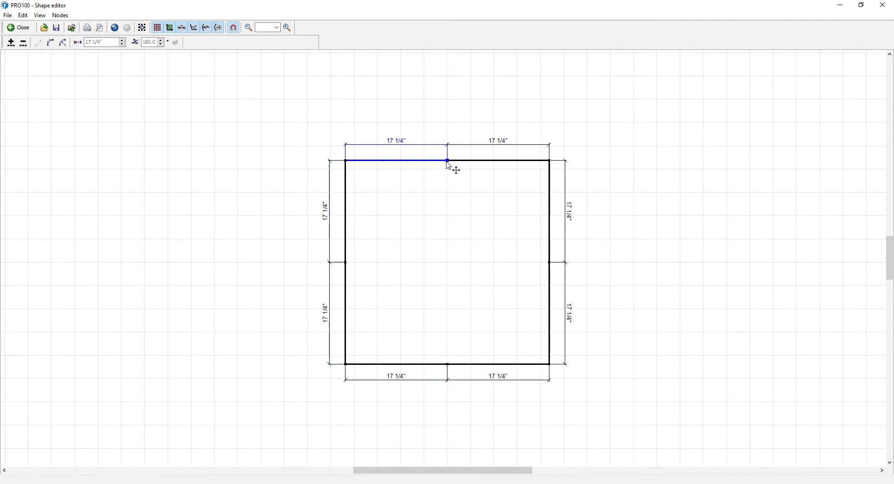
click(75, 44)
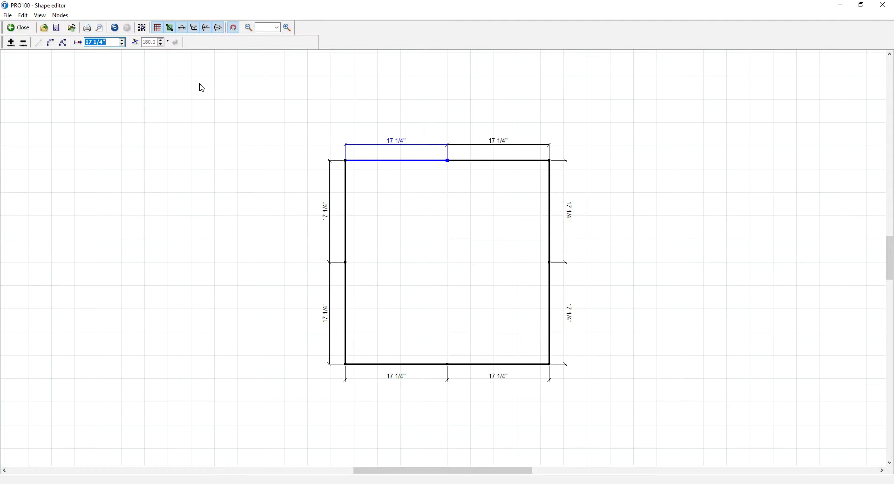
text(3)
key(Return)
click(345, 164)
click(77, 43)
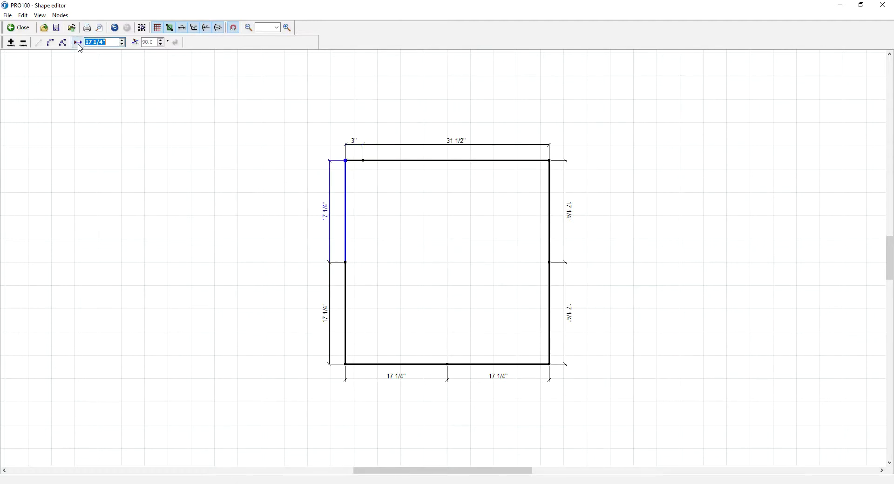
text(3)
key(Return)
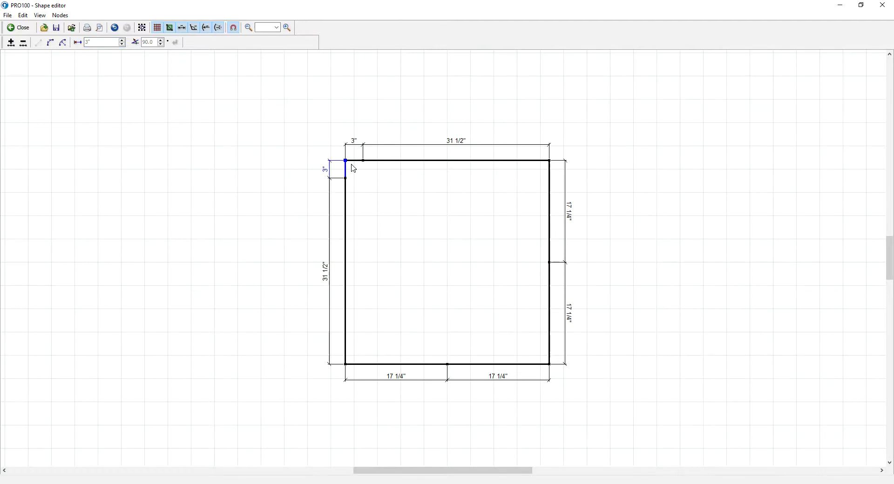
click(23, 43)
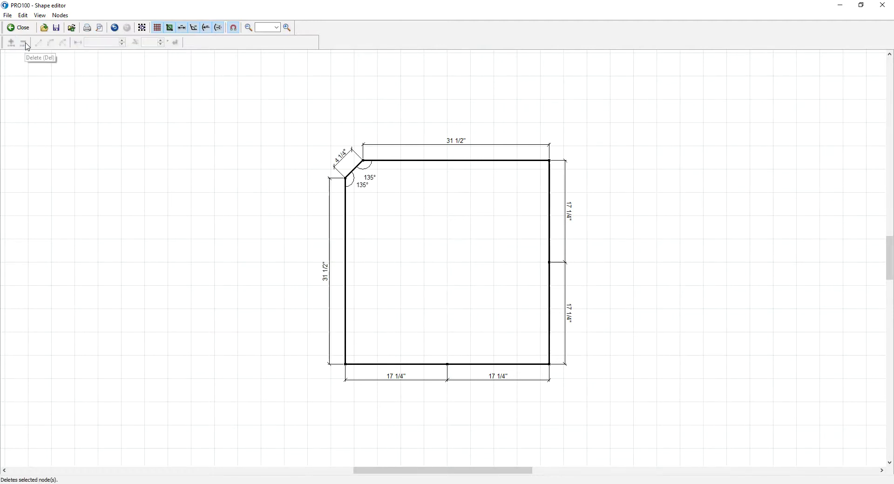
Set the left segment of the bottom edge and the upper segment of the right edge to 23.25" each.
click(349, 368)
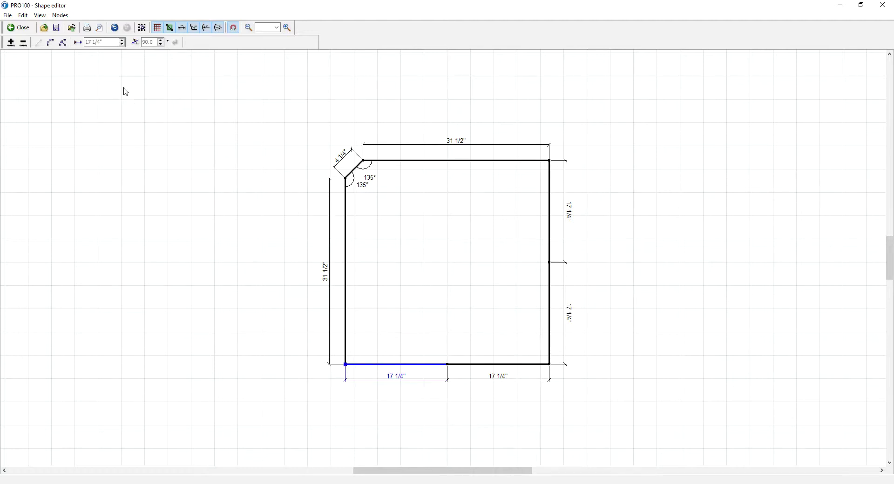
click(100, 43)
text(23.25)
key(Return)
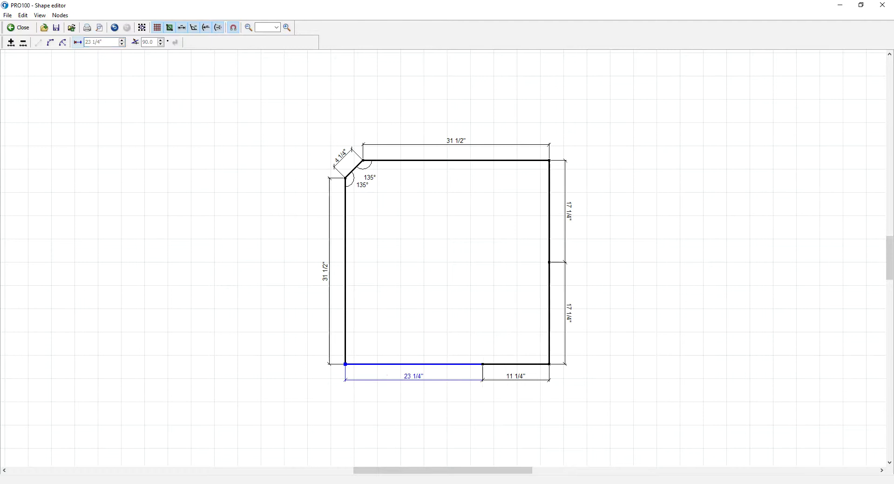
click(551, 263)
click(79, 46)
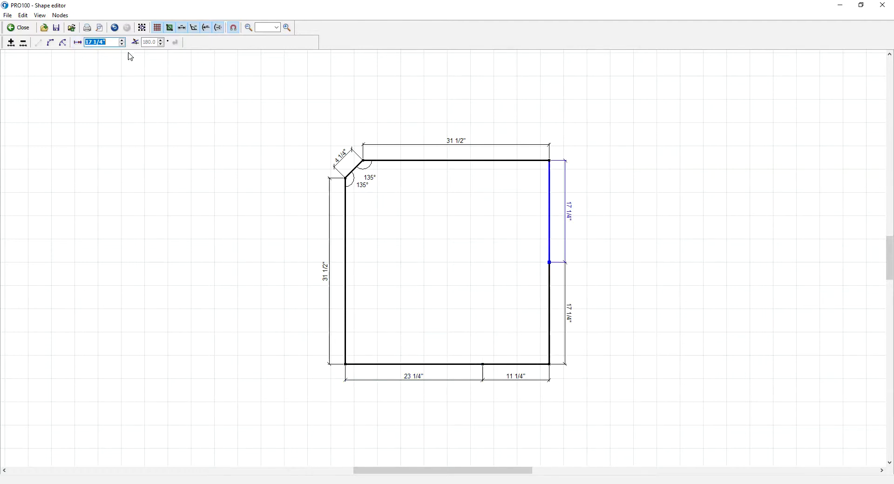
text(23.25)
click(176, 43)
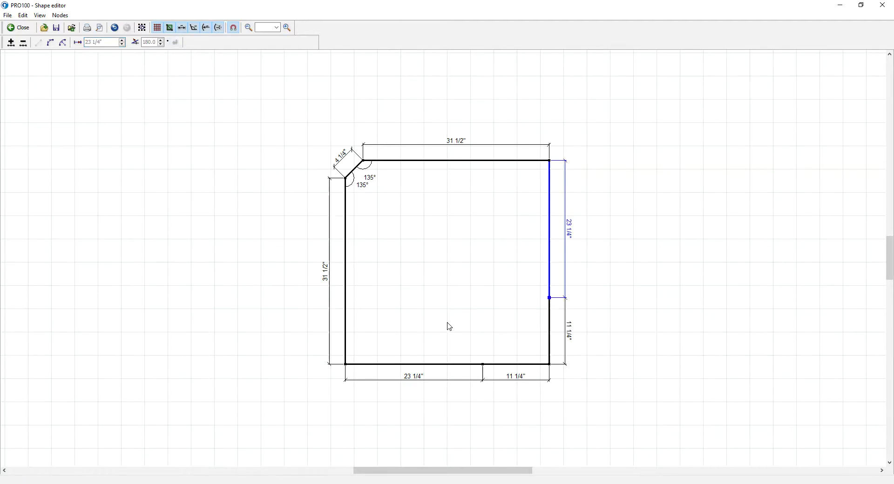
Move the outline's lower-right corner node inward to form a square 11 1/4" notch, and leave the shape editor.
click(551, 366)
drag(550, 366, 483, 299)
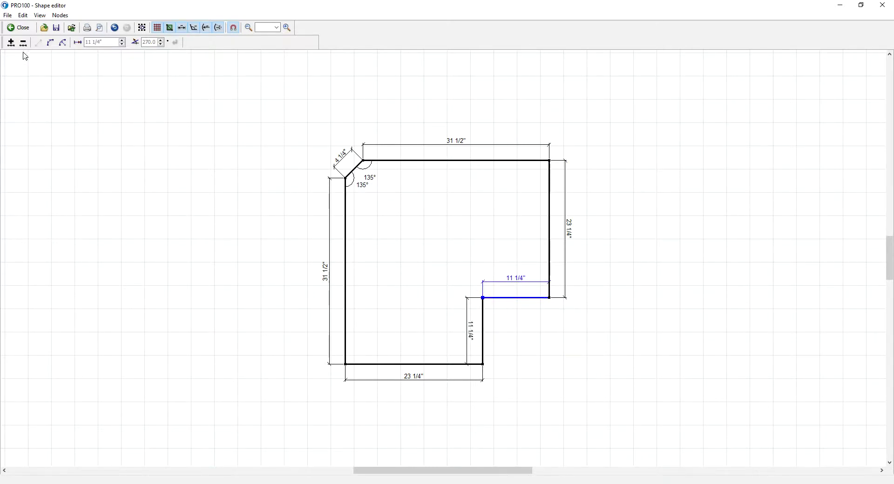
click(19, 27)
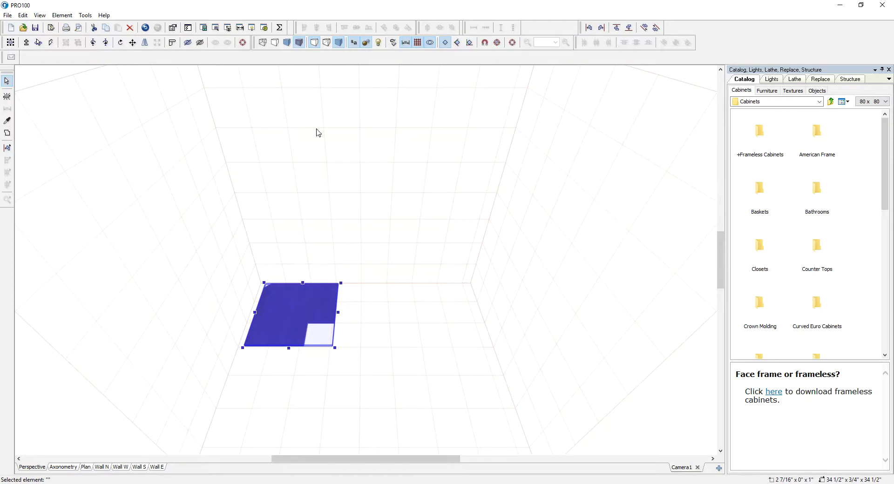
Push the notched board into the room's back-left corner, and shift it about 4 inches out from both walls.
click(512, 43)
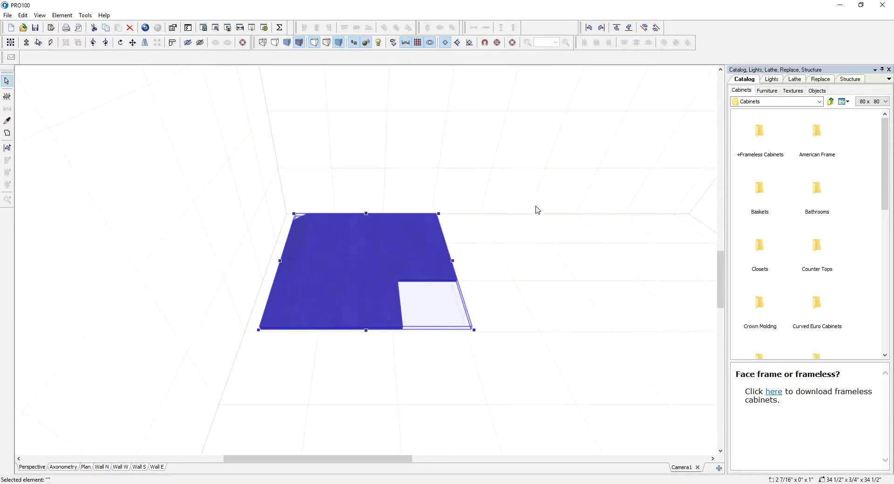
click(543, 249)
click(284, 195)
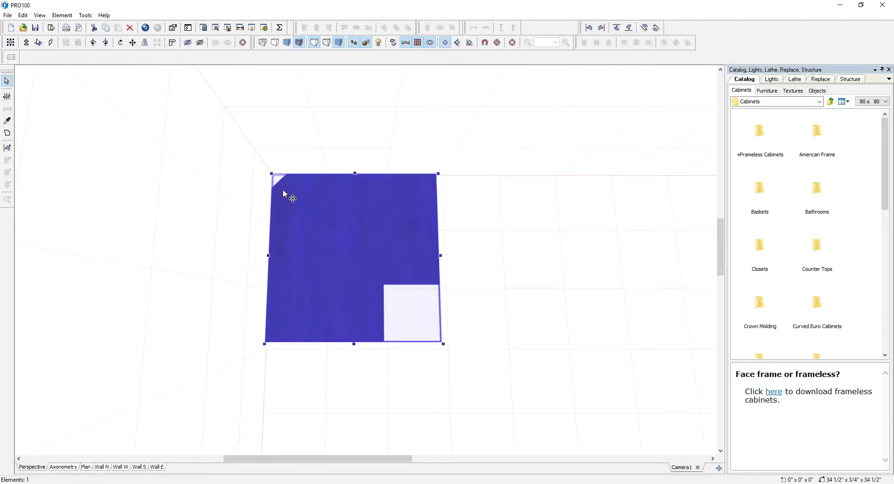
drag(340, 230, 314, 211)
middle_drag(500, 222, 498, 207)
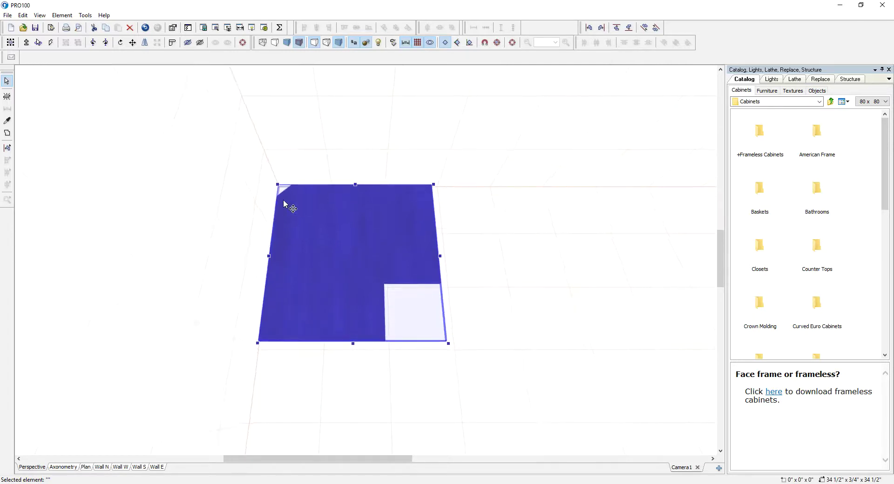
click(475, 243)
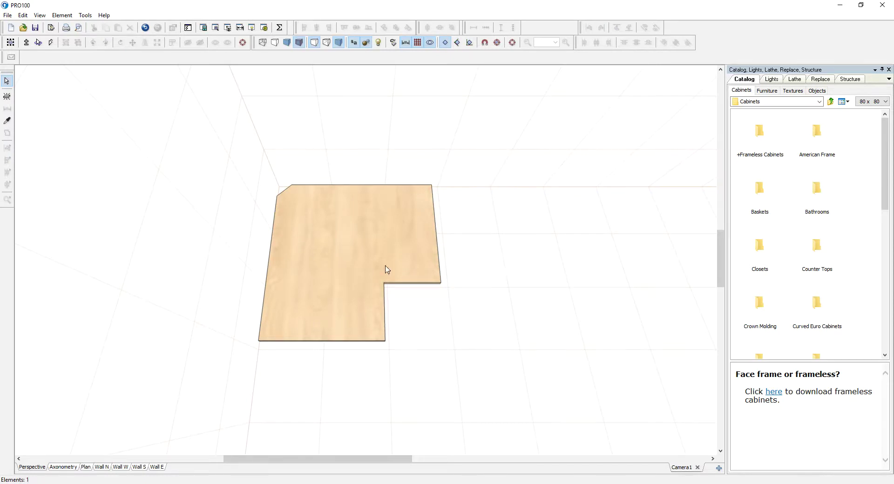
click(386, 270)
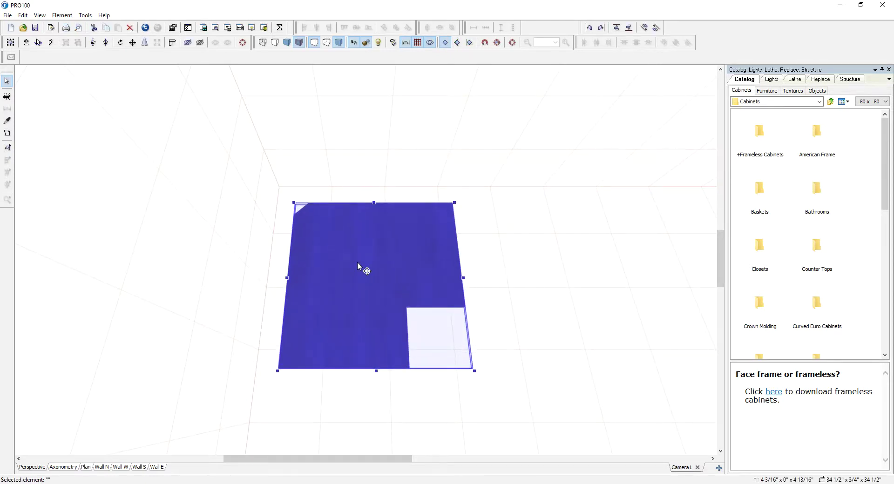
Add a 3/4" rectangular panel standing against the back wall behind the notched board and set its height to 34.5 inches.
click(7, 99)
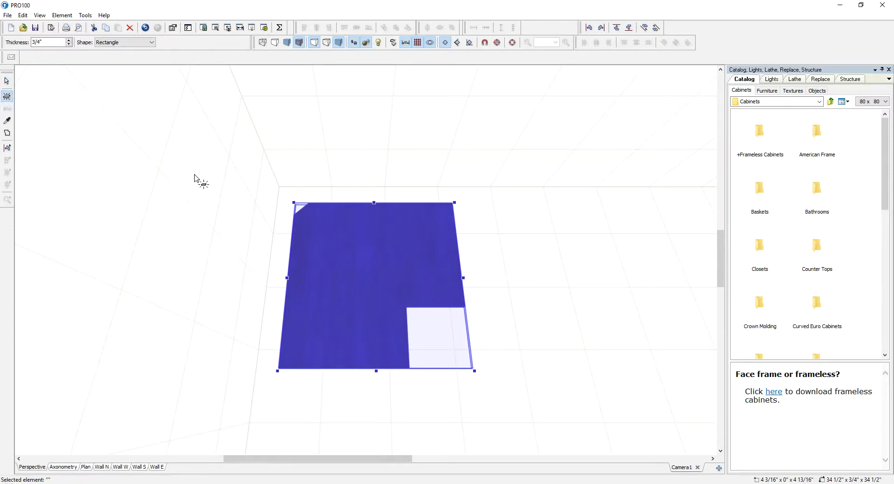
click(358, 149)
drag(523, 199, 513, 155)
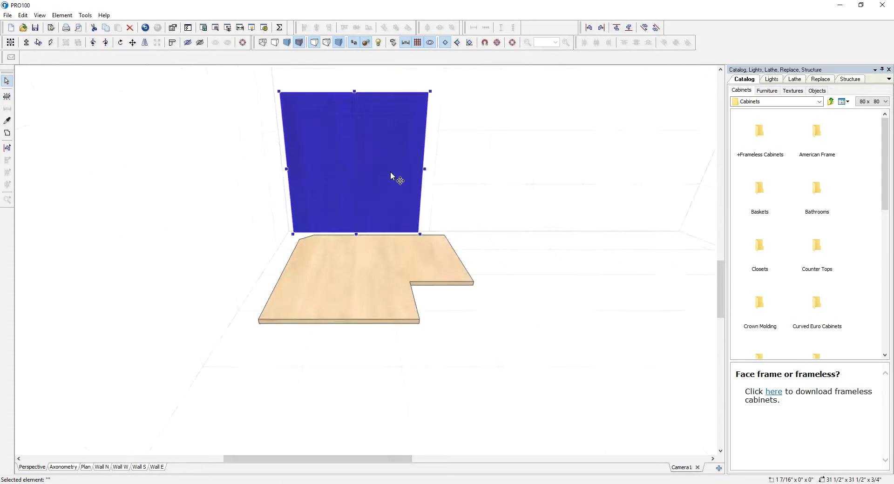
double_click(385, 169)
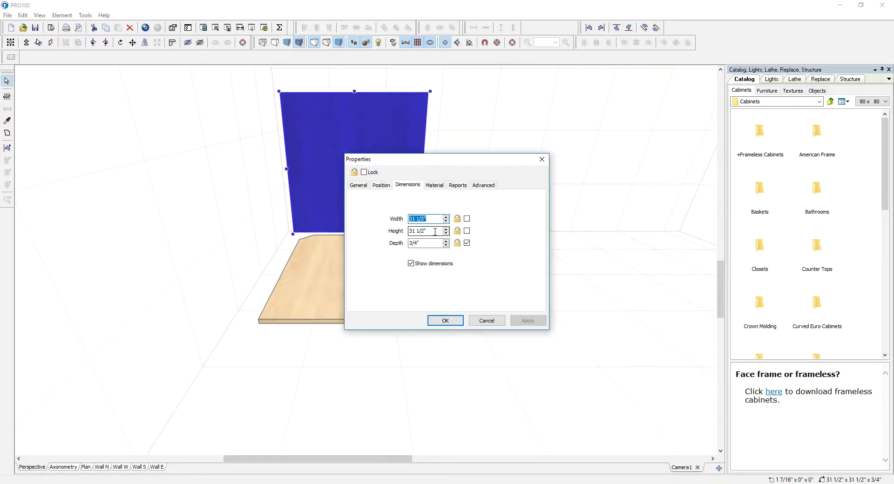
key(Tab)
text(3)
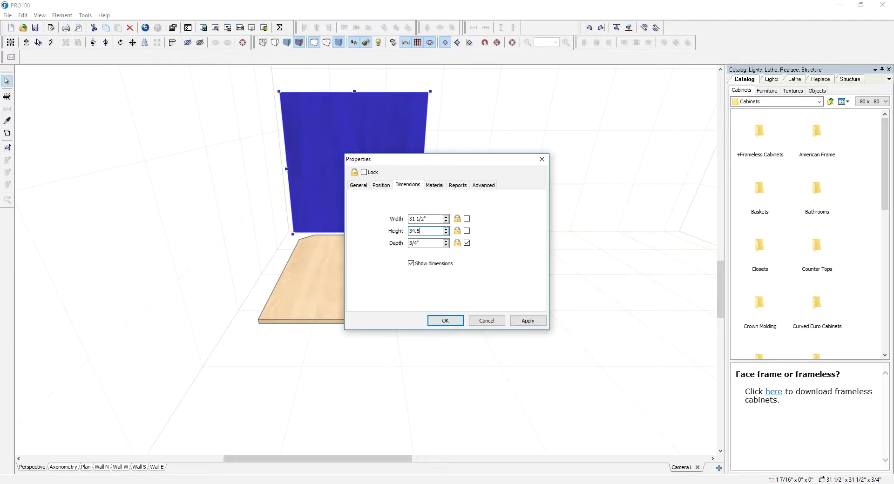
text(4.5)
click(451, 321)
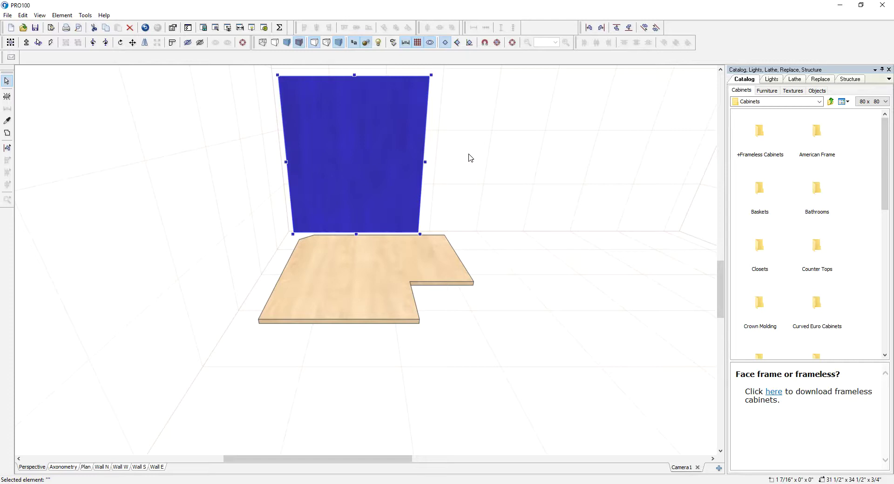
Copy the back panel sideways, rotate the copy 90° about the vertical axis, and place it against the left wall.
scroll(478, 156, down, 3)
drag(389, 194, 500, 195)
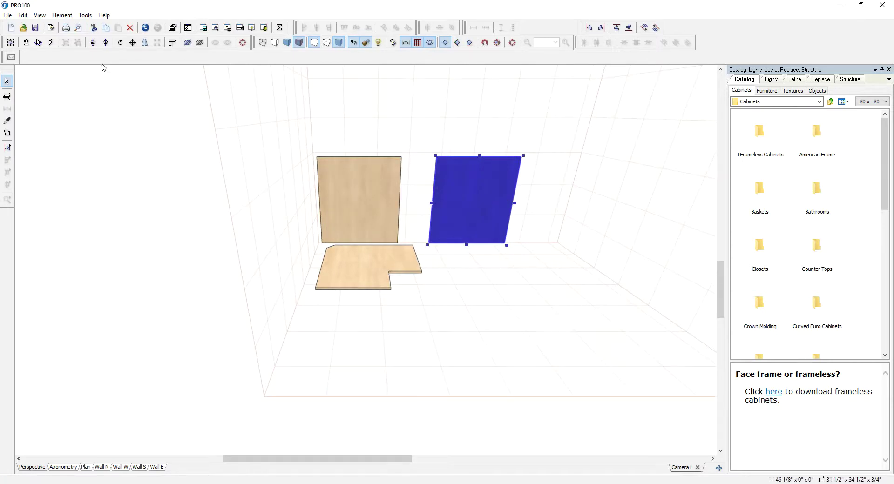
click(92, 44)
drag(585, 207, 577, 255)
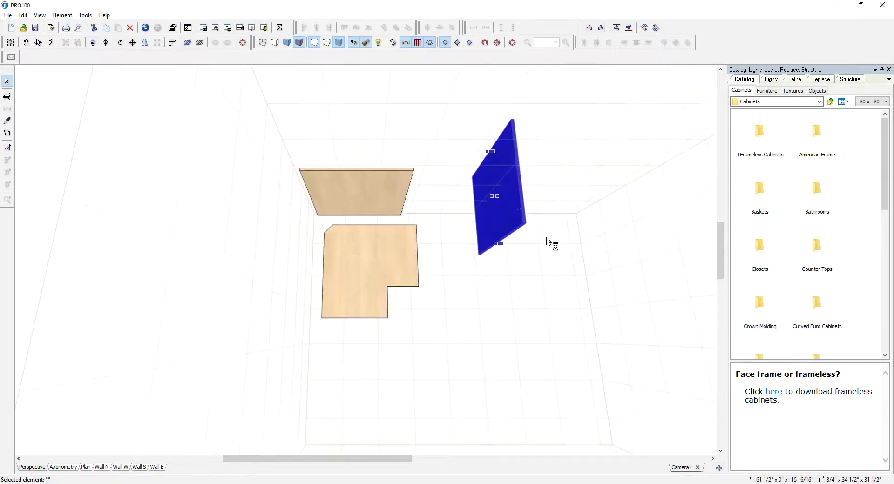
drag(523, 223, 199, 225)
Butt the back panel against the left side panel and fit the notched board into the corner between them.
click(354, 194)
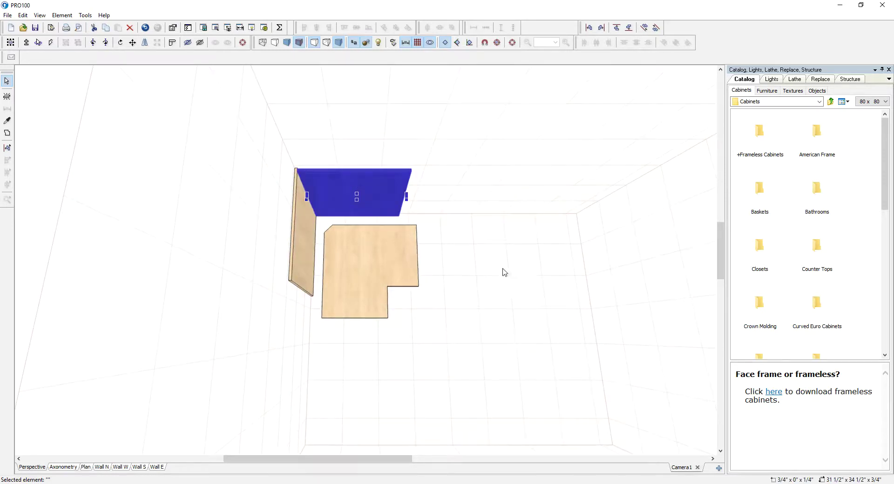
drag(510, 281, 479, 229)
click(315, 237)
click(484, 285)
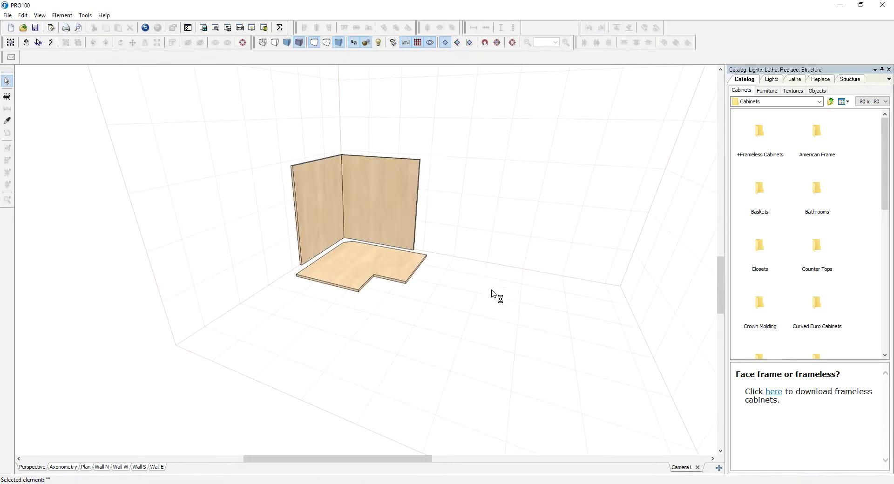
drag(493, 293, 421, 307)
click(399, 266)
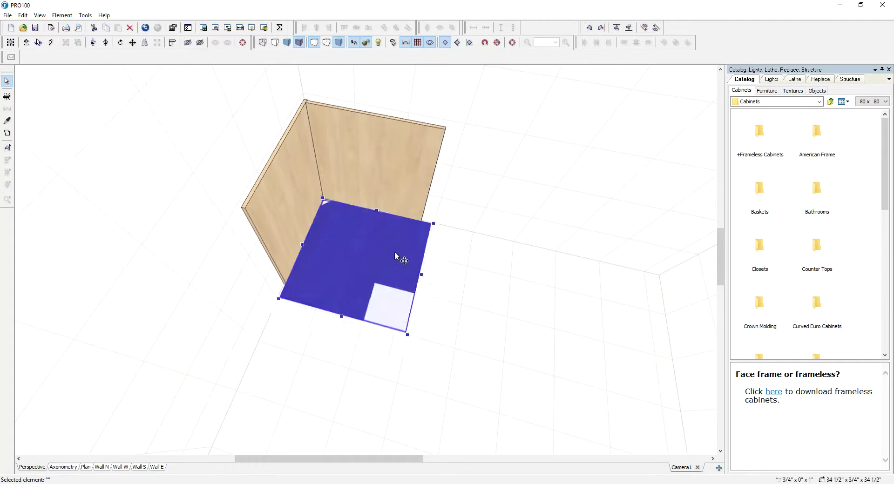
Align the back panel's outer end with the notched board's right edge and the left panel's outer end with the board's front edge.
click(396, 204)
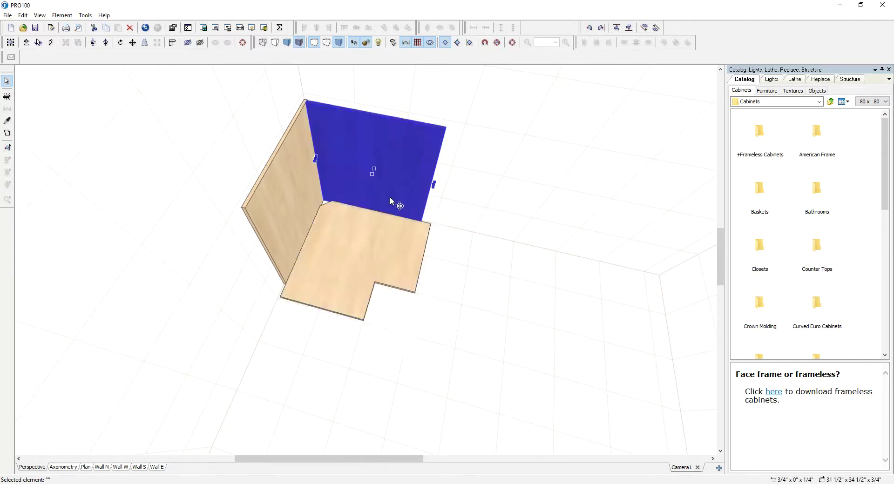
shift+click(389, 256)
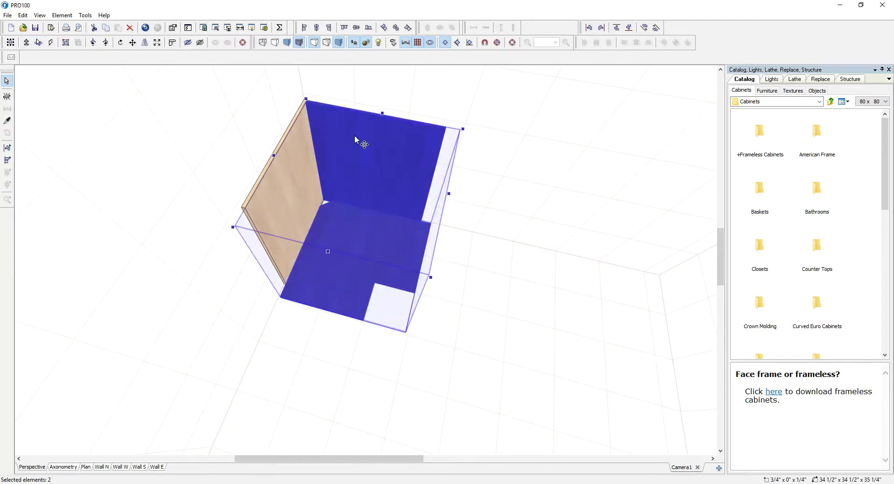
click(329, 29)
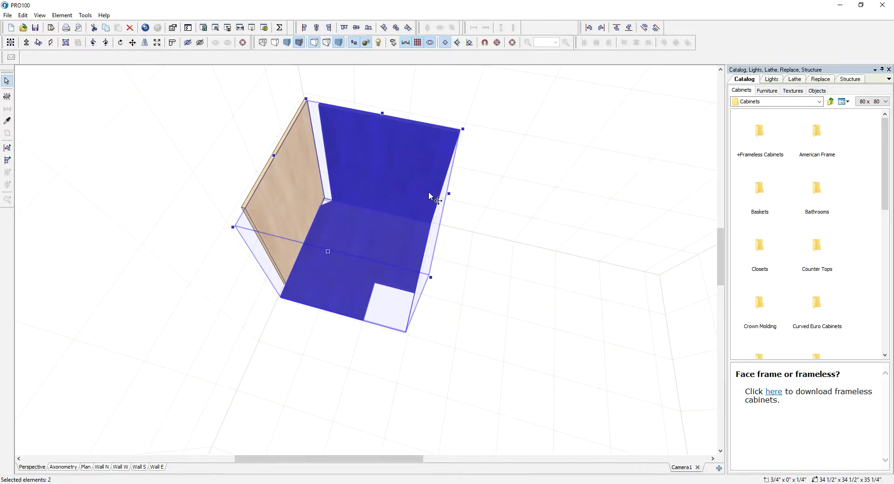
click(306, 200)
shift+click(331, 238)
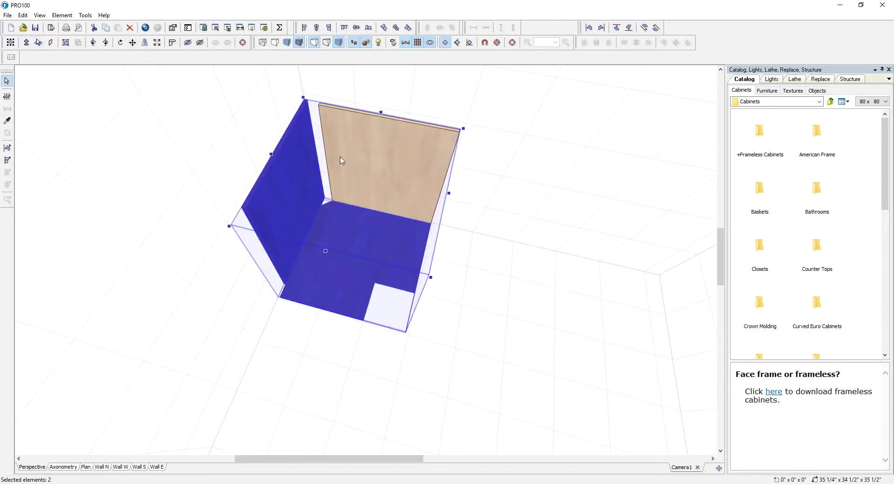
click(385, 32)
click(544, 222)
drag(553, 256, 559, 223)
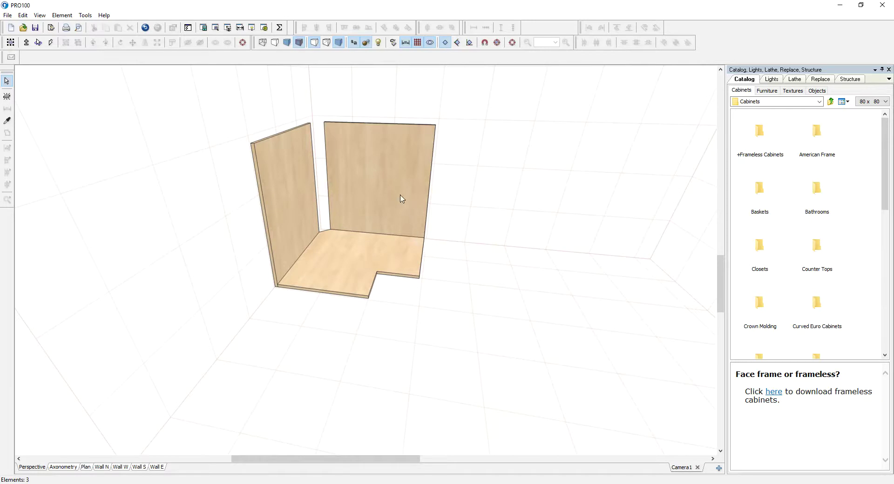
Copy the back panel sideways along the back wall and set the copy's width to 24 inches.
click(397, 189)
ctrl+drag(399, 189, 495, 162)
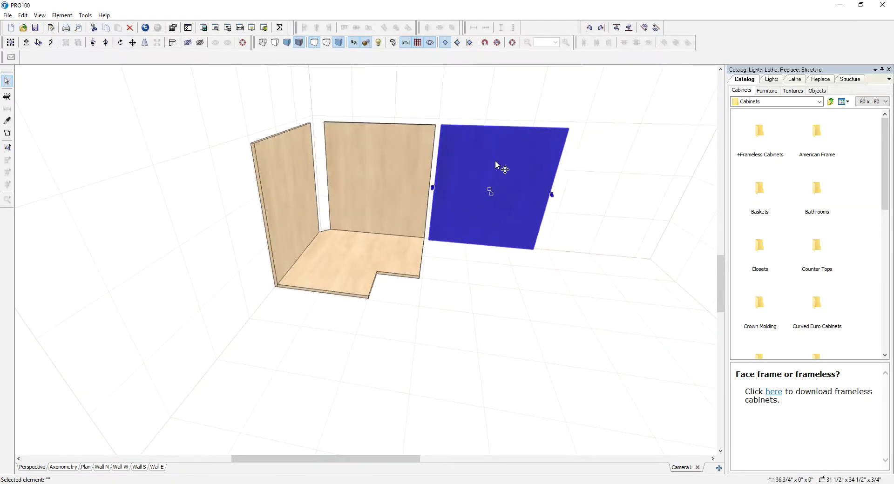
double_click(491, 182)
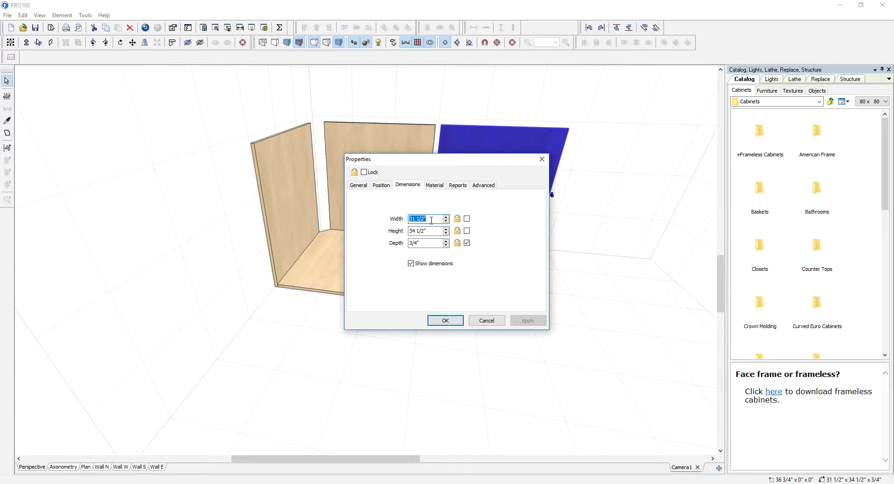
text(24)
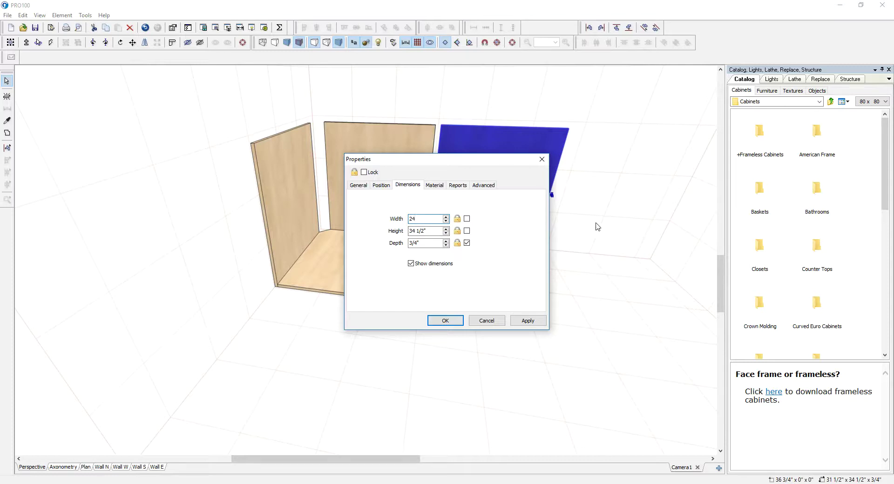
click(454, 325)
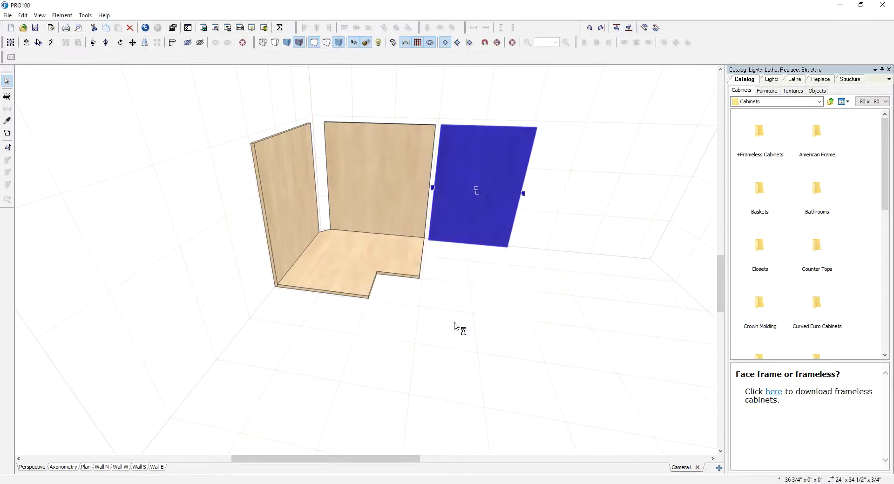
Open the 24-inch panel's outline for editing and add midpoint nodes to its left and bottom edges.
click(7, 134)
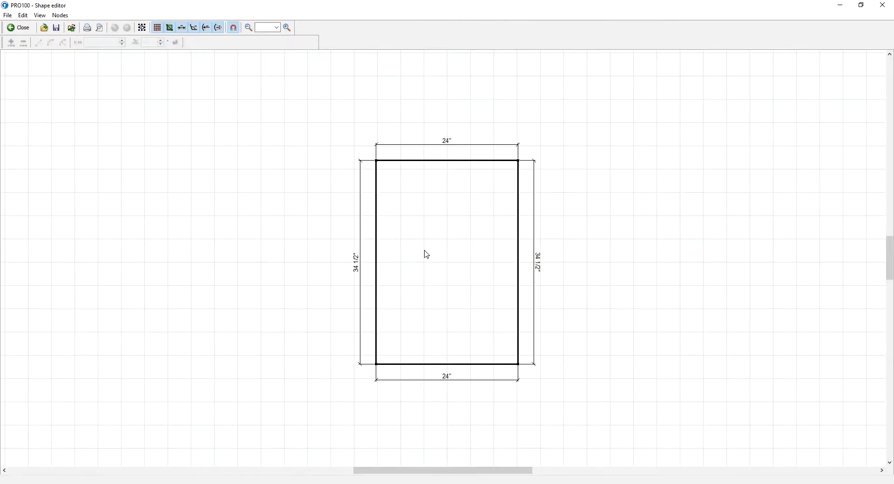
click(377, 276)
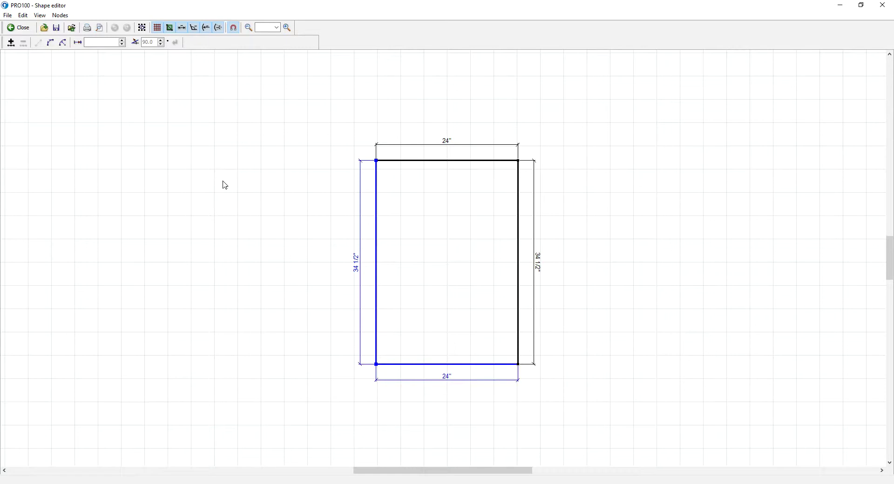
click(12, 43)
click(432, 255)
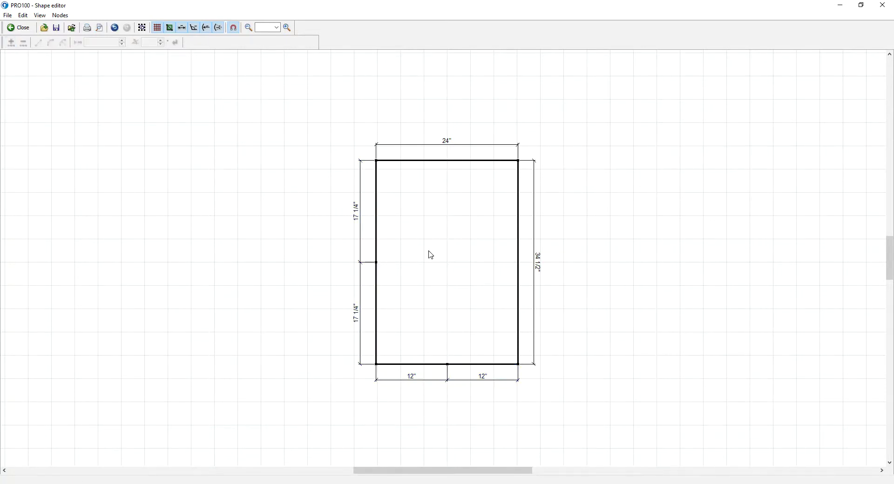
Set both outline segments meeting at the panel's lower-left corner to 4 inches.
click(378, 271)
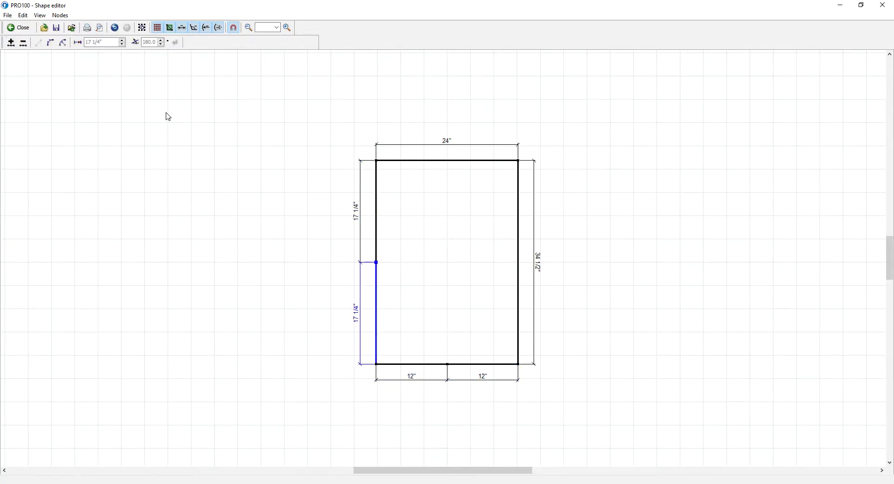
click(109, 42)
text(4)
click(176, 42)
scroll(341, 333, up, 1)
middle_drag(341, 332, 292, 257)
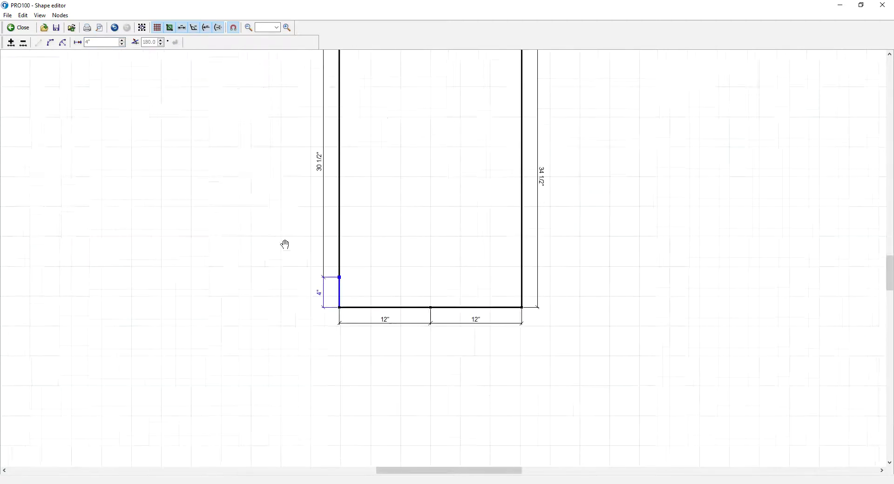
click(339, 303)
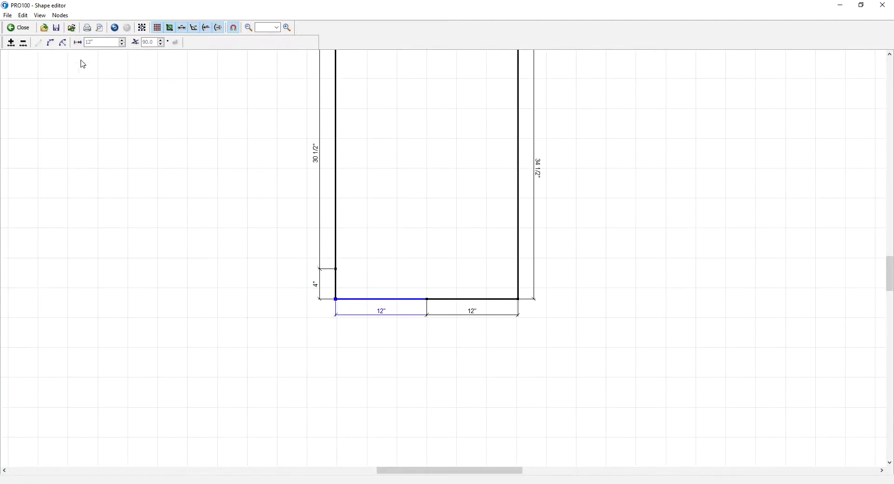
click(78, 42)
text(4)
key(Return)
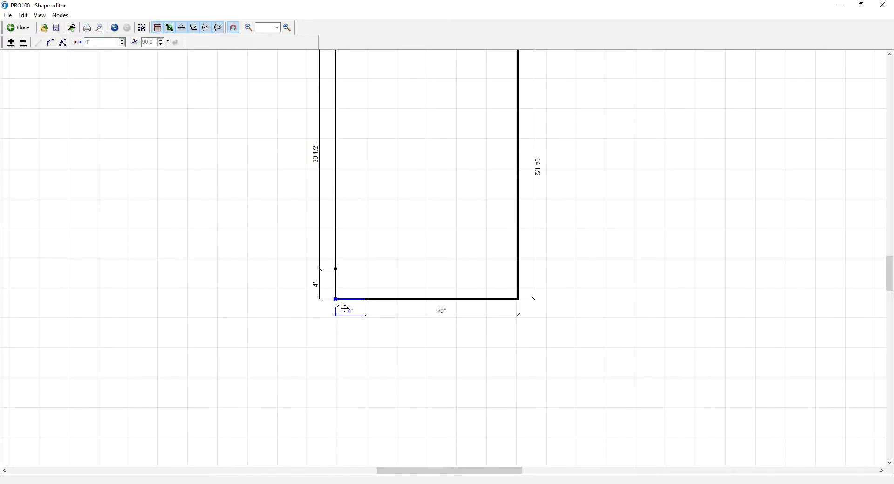
Cut a 4 by 4 inch toe-kick notch in the lower-left corner using a 90° node angle, and close the shape editor.
drag(343, 305, 367, 275)
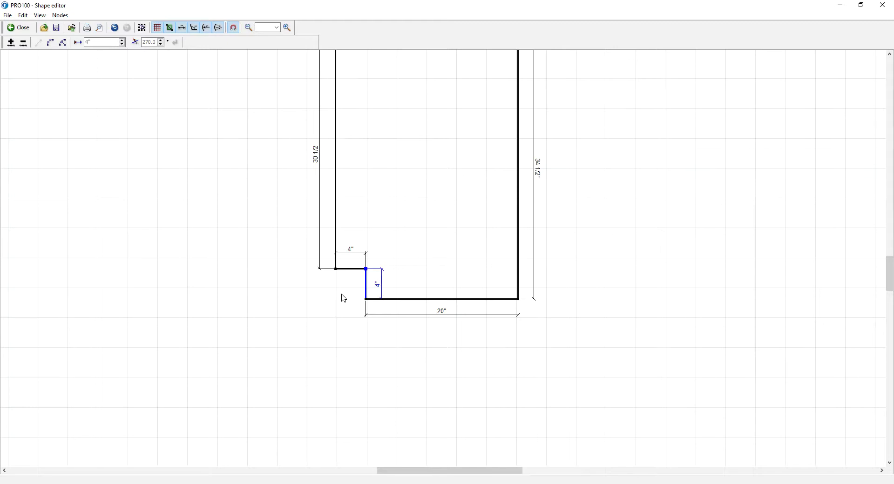
key(ctrl+z)
click(336, 278)
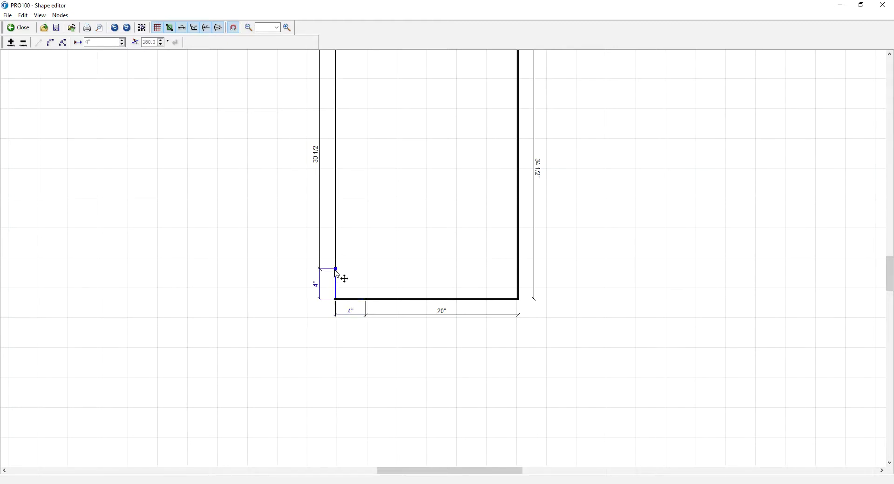
click(155, 42)
text(90)
key(Return)
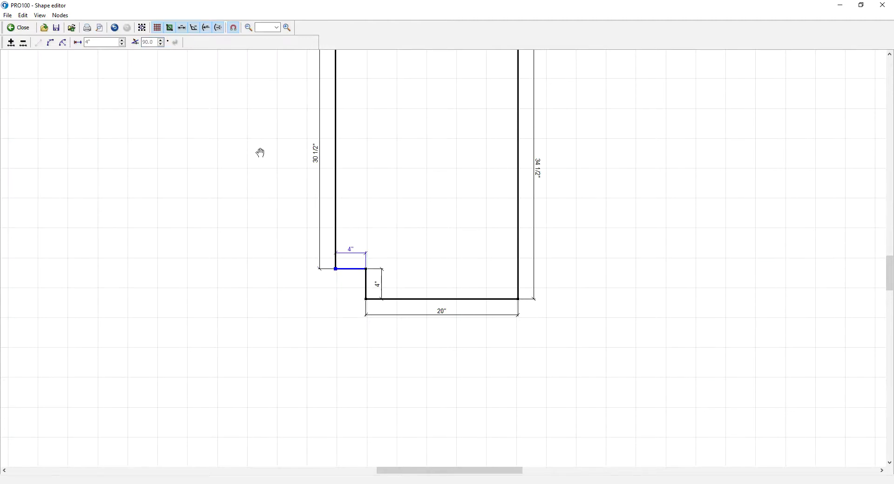
click(19, 27)
click(576, 253)
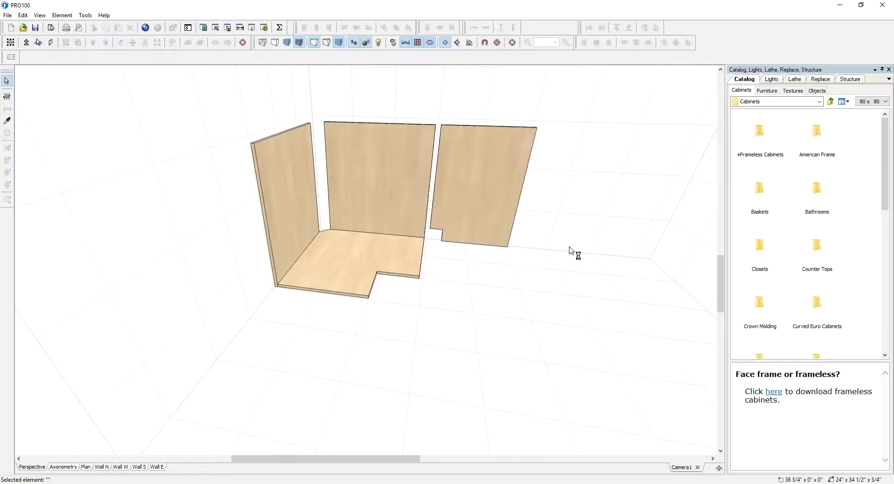
Duplicate the toe-kick panel and place one across the left panel's front end, turned 180° about the vertical axis with its notch toward the opening.
click(502, 200)
drag(499, 192, 616, 200)
drag(553, 295, 553, 315)
drag(502, 200, 270, 251)
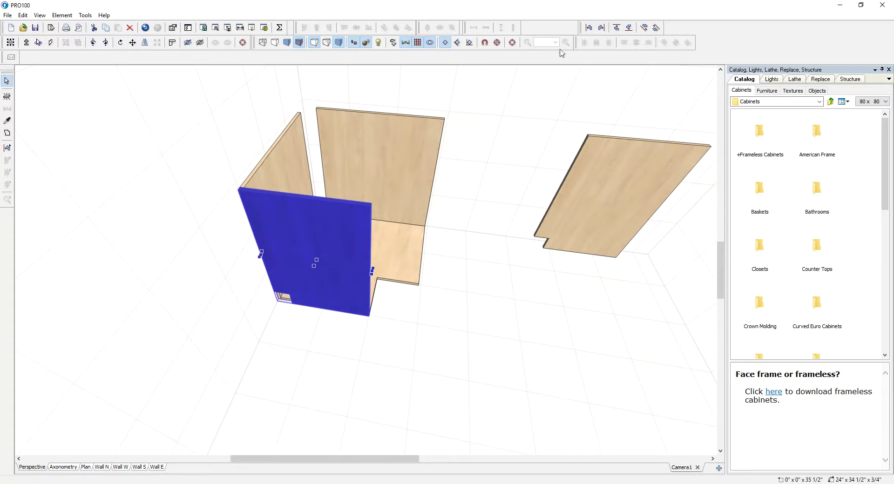
click(94, 43)
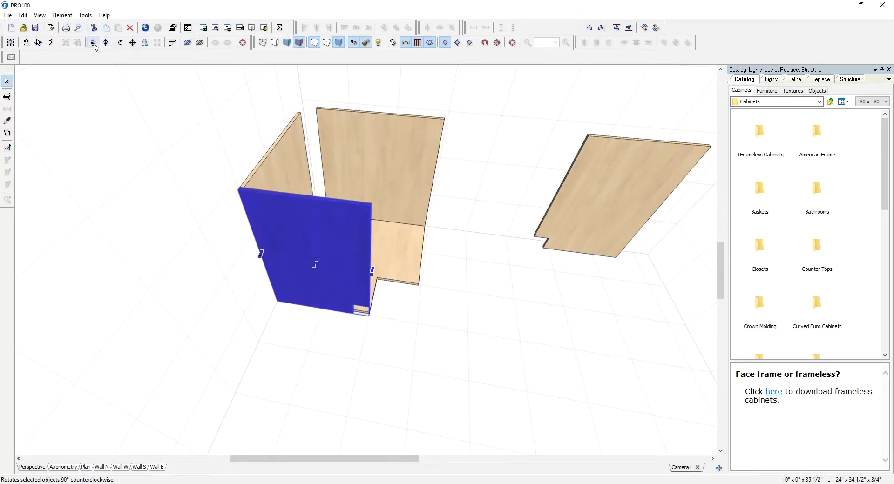
click(447, 287)
Rotate the other toe-kick panel 90° about the vertical axis and fit it against the back panel's right end with its notch facing forward.
drag(625, 223, 538, 205)
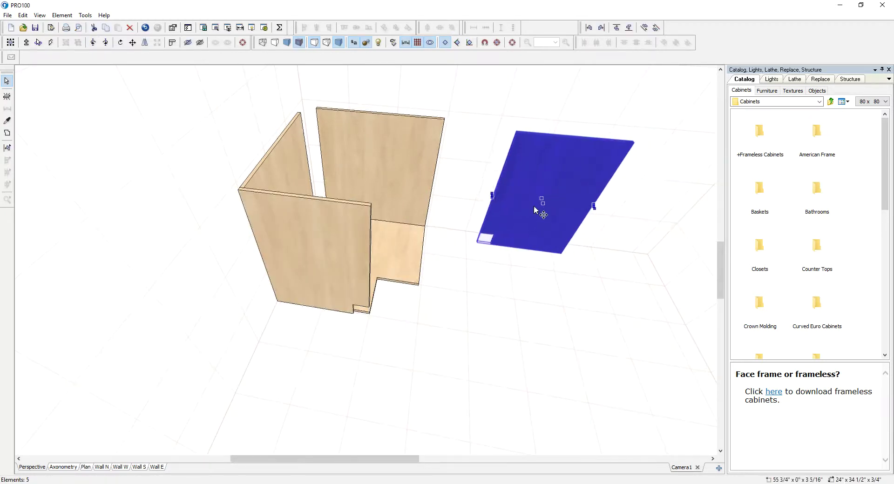
click(93, 43)
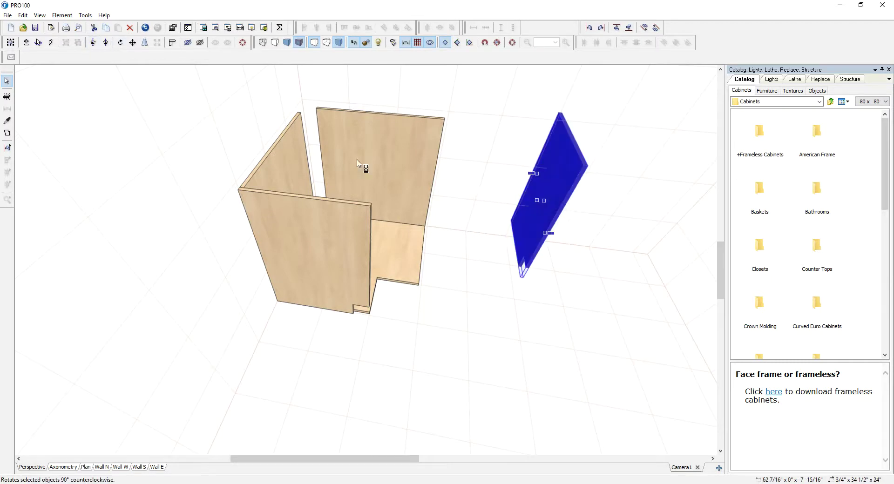
drag(544, 202, 310, 124)
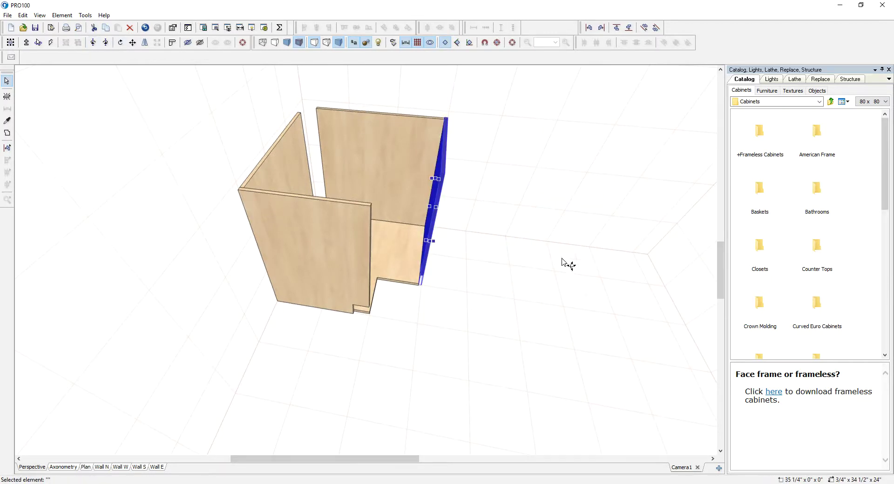
click(541, 270)
drag(540, 271, 530, 256)
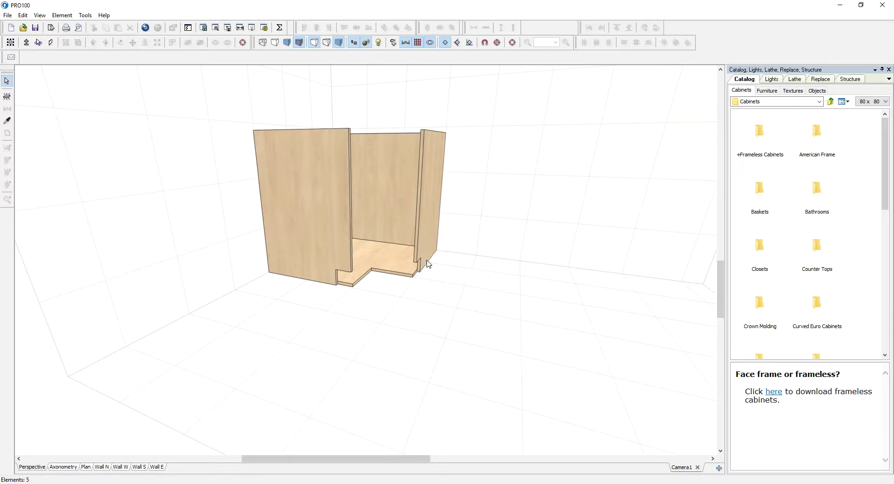
Raise the notched bottom board to 4 inches above the floor.
click(386, 271)
drag(465, 295, 474, 316)
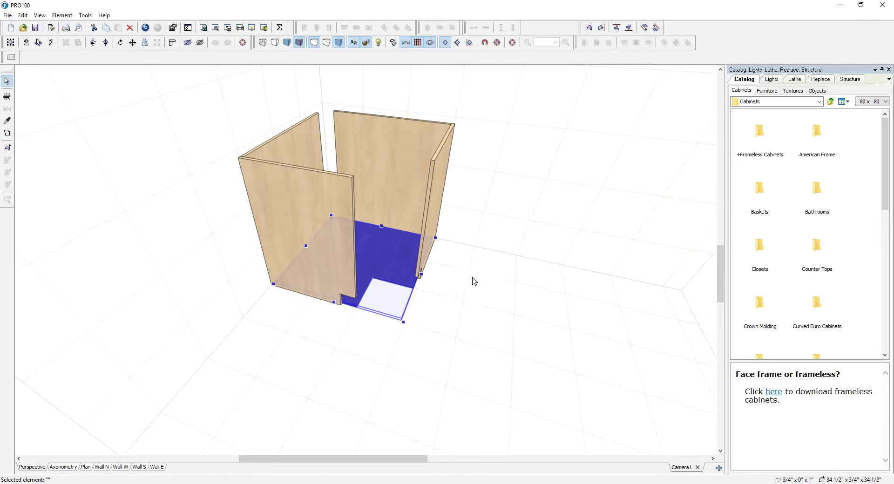
double_click(391, 263)
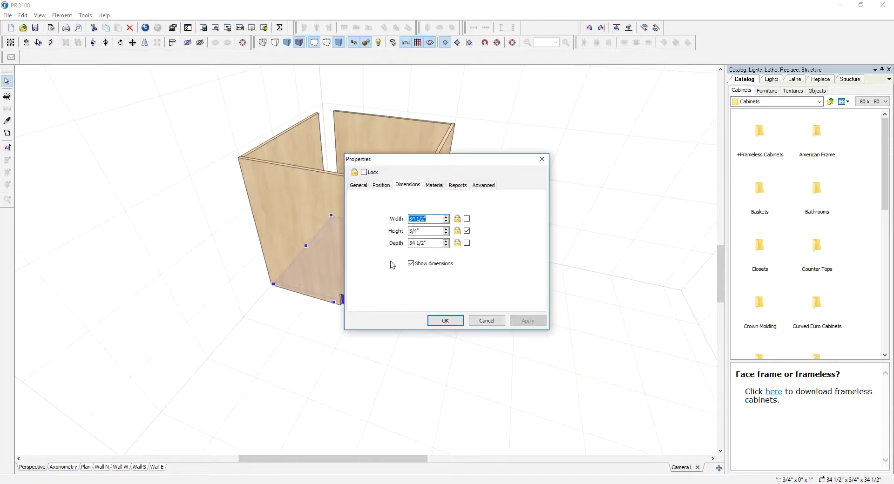
click(380, 185)
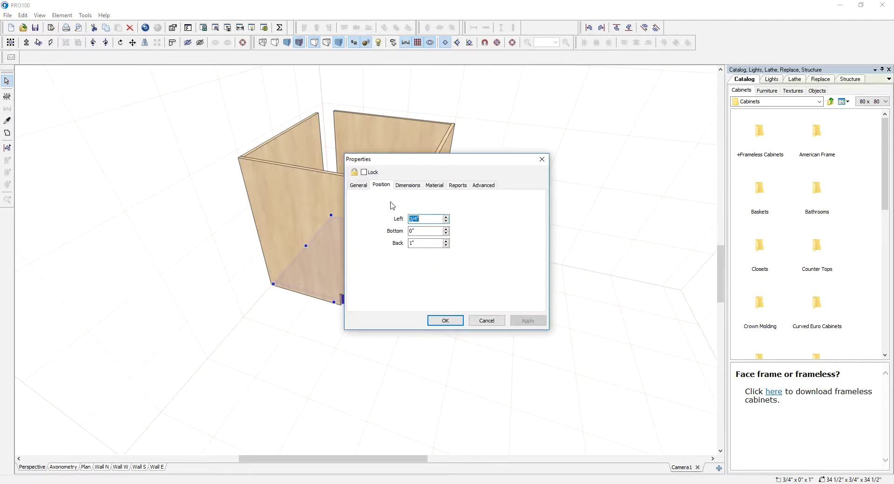
text(4)
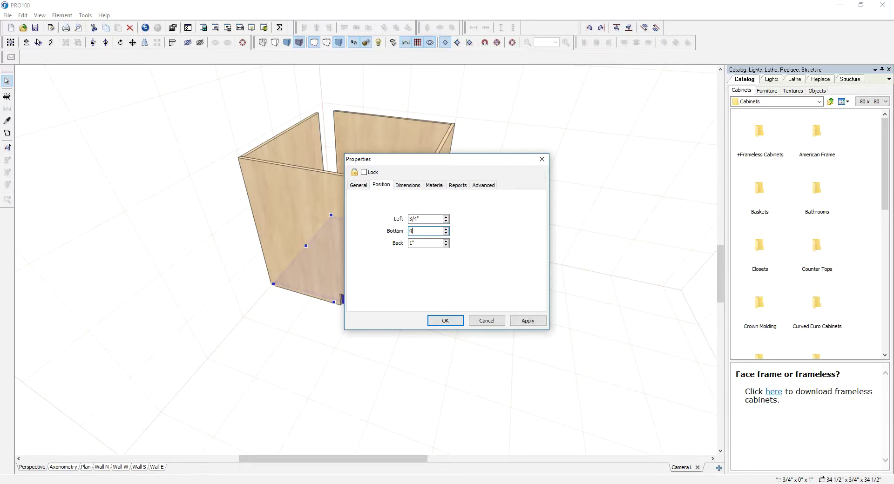
click(459, 323)
Examine from below and above how the raised bottom board fits between the side panels and toe-kick notches.
drag(533, 294, 489, 214)
scroll(509, 208, up, 3)
click(401, 217)
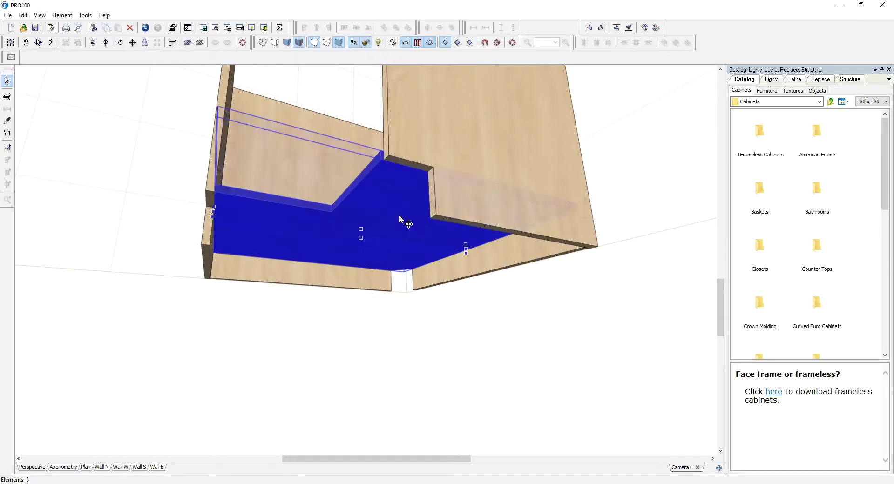
drag(519, 315, 460, 326)
click(385, 253)
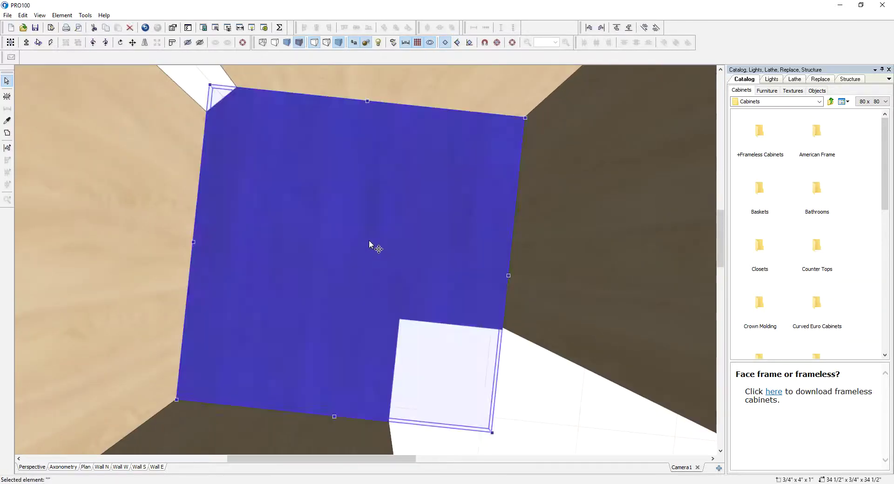
click(589, 279)
drag(655, 289, 512, 193)
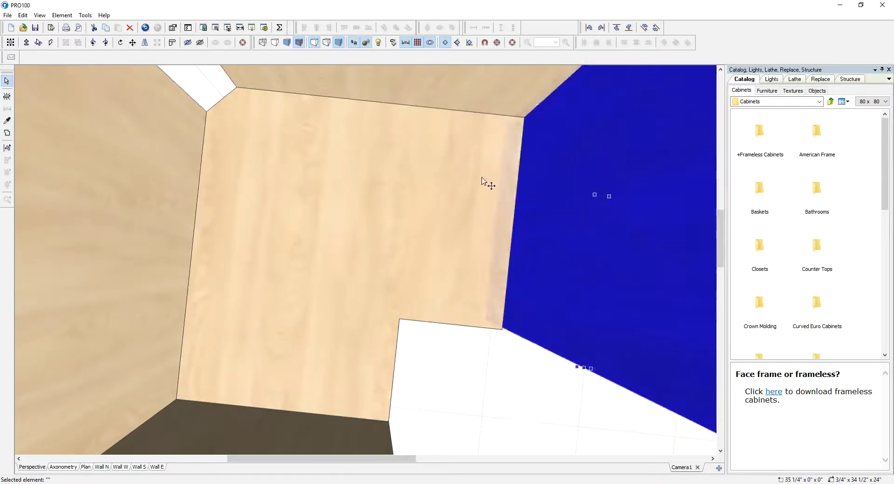
click(505, 350)
scroll(521, 374, down, 3)
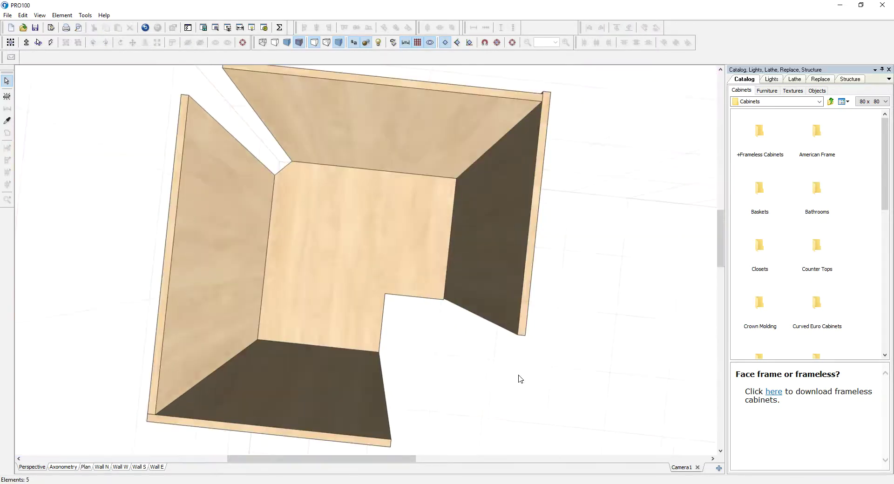
scroll(591, 252, down, 2)
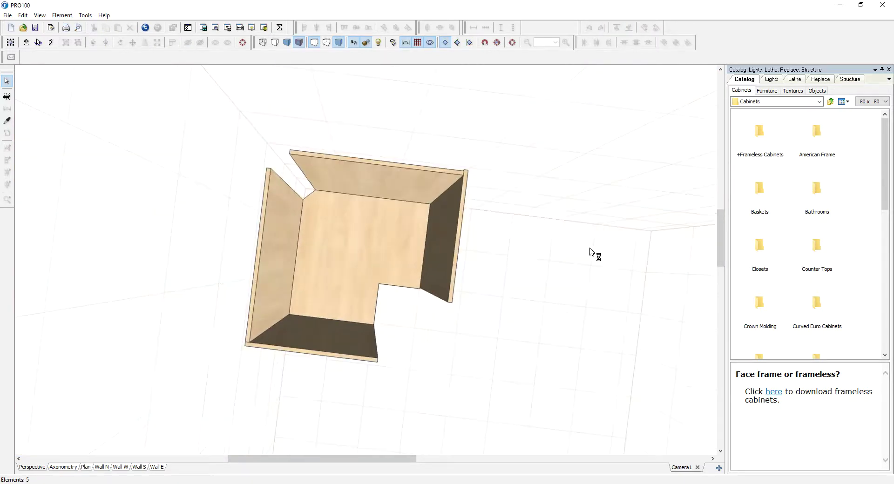
Examine from above and the front how the raised bottom board meets the wall and side panels.
click(413, 174)
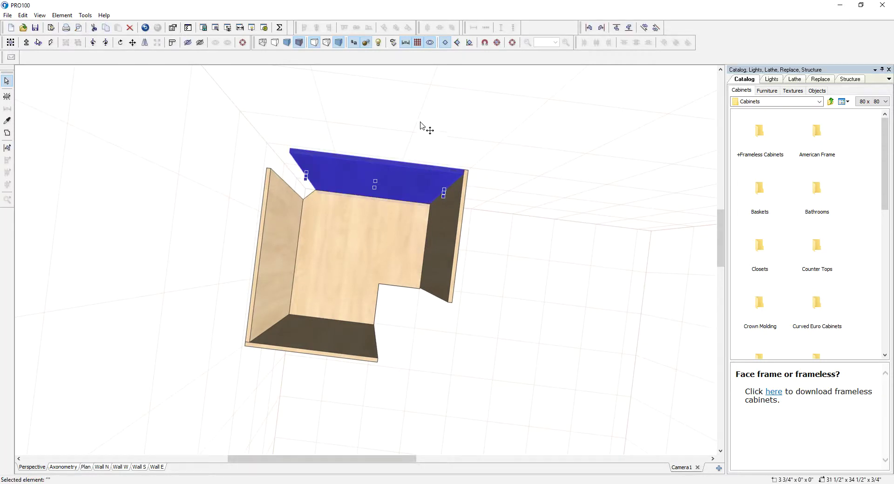
click(402, 255)
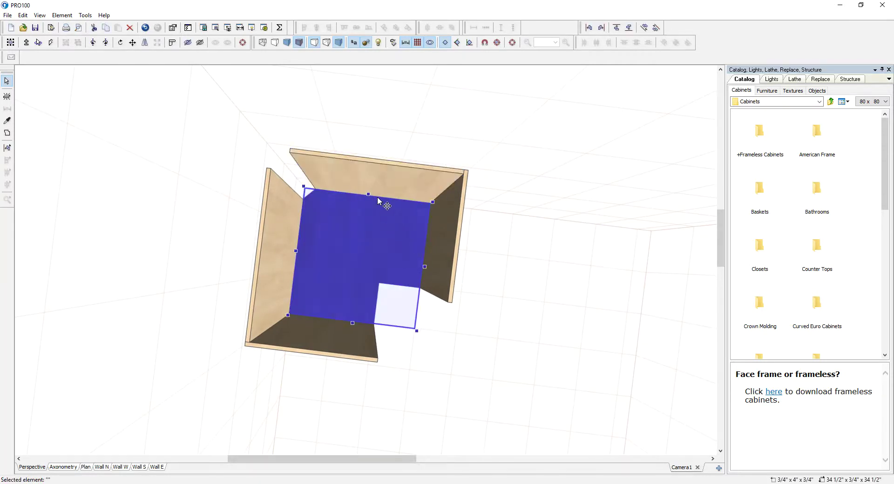
click(459, 229)
drag(554, 271, 535, 272)
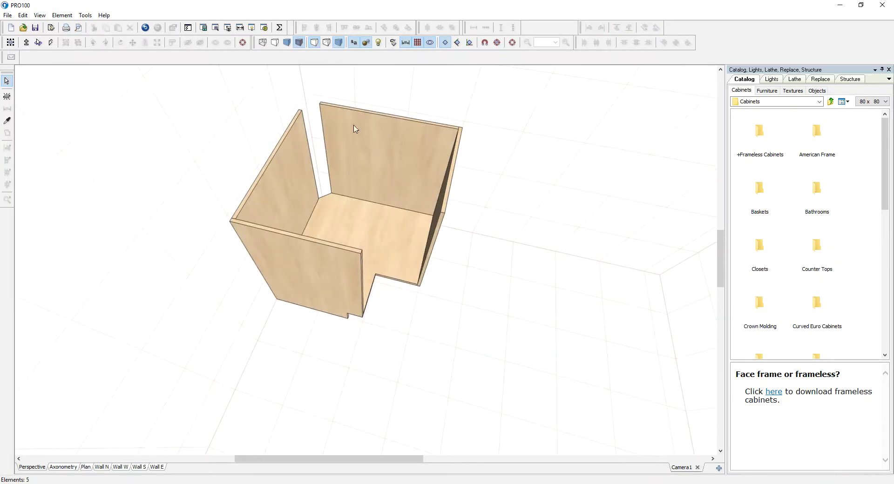
scroll(334, 126, down, 2)
drag(522, 228, 504, 196)
scroll(508, 218, up, 2)
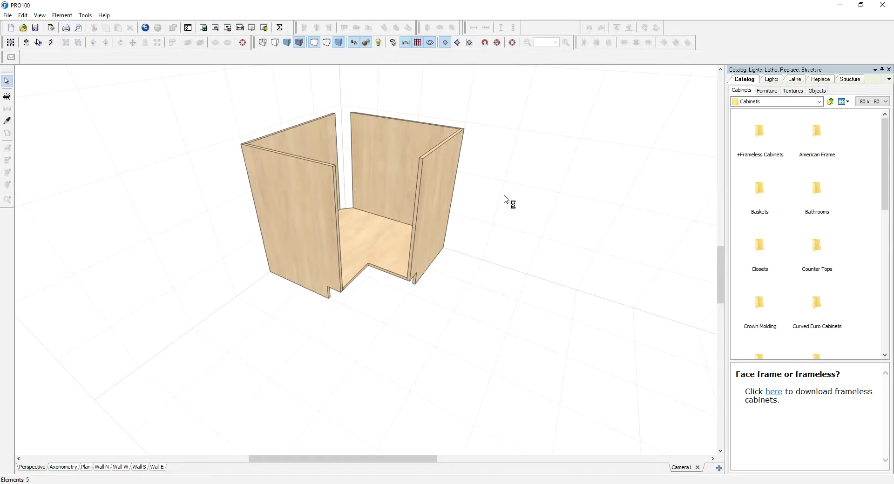
drag(514, 242, 525, 213)
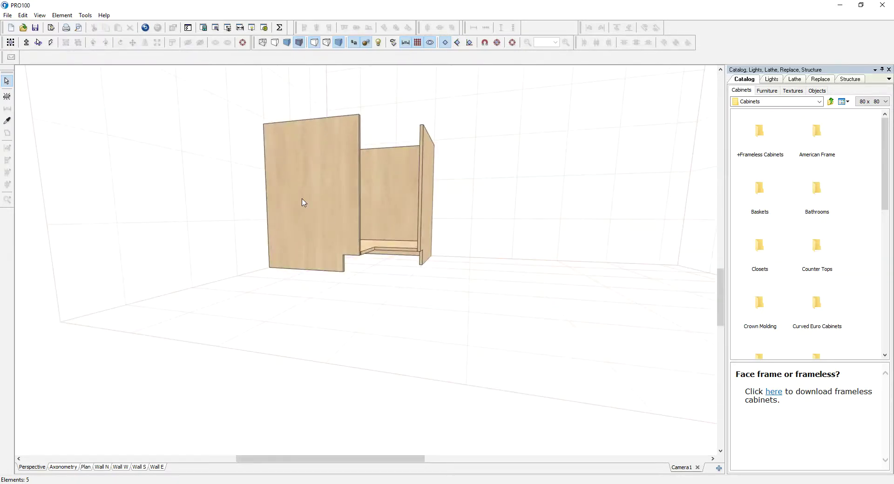
Add a new upright board beside the cabinet and set its height to 4 inches.
click(7, 96)
click(496, 241)
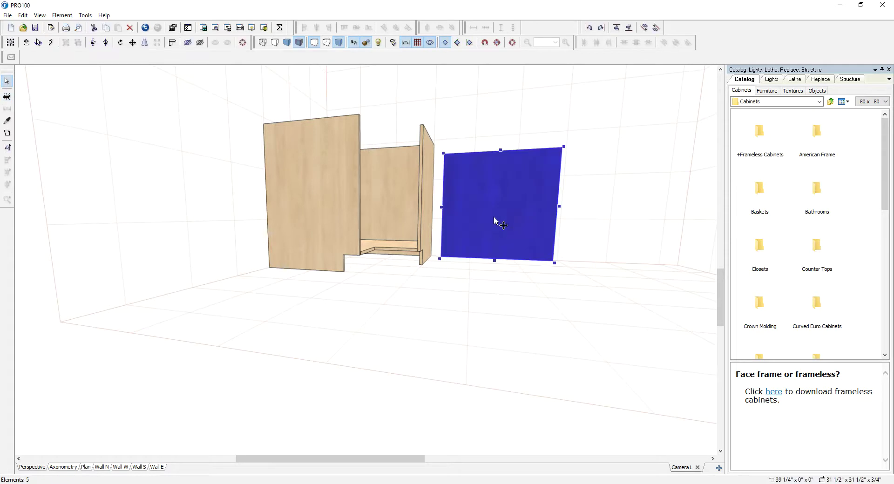
double_click(496, 212)
click(408, 185)
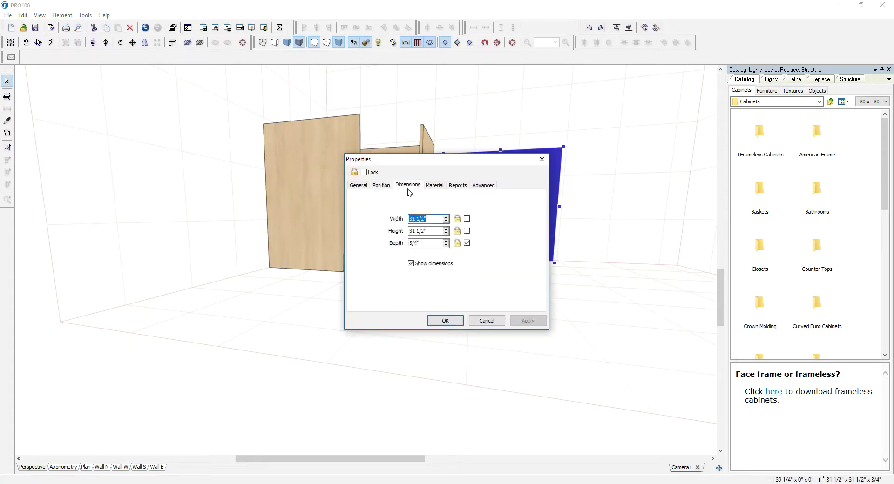
drag(432, 233, 384, 238)
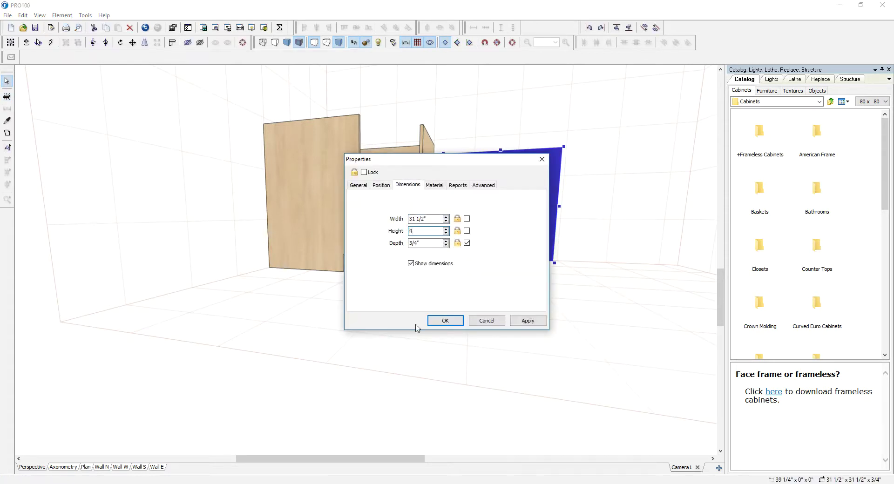
click(445, 322)
double_click(502, 330)
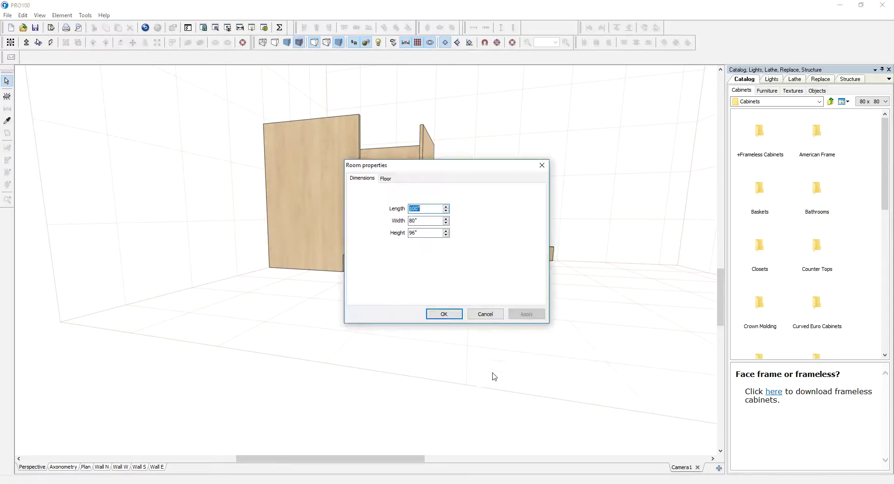
click(488, 318)
Move the 4-inch-high board beneath the cabinet bottom and stretch it to 34 1/2 inches, from the left wall panel to the right side panel.
drag(489, 314, 484, 365)
drag(489, 247, 470, 288)
drag(442, 354, 326, 271)
scroll(326, 271, up, 5)
scroll(465, 285, down, 5)
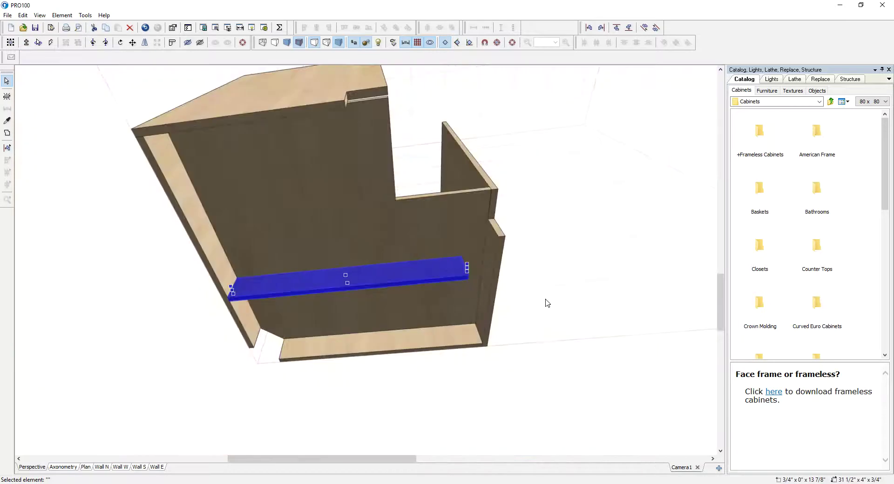
drag(471, 274, 515, 265)
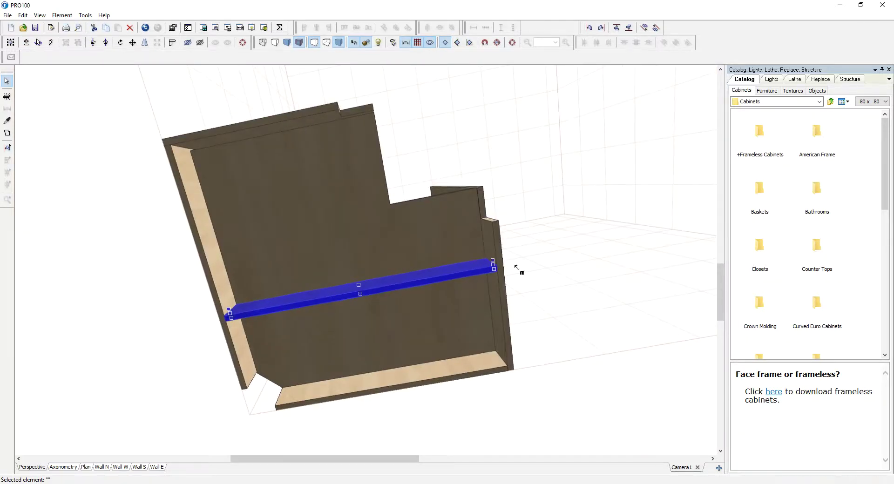
right_drag(550, 267, 549, 341)
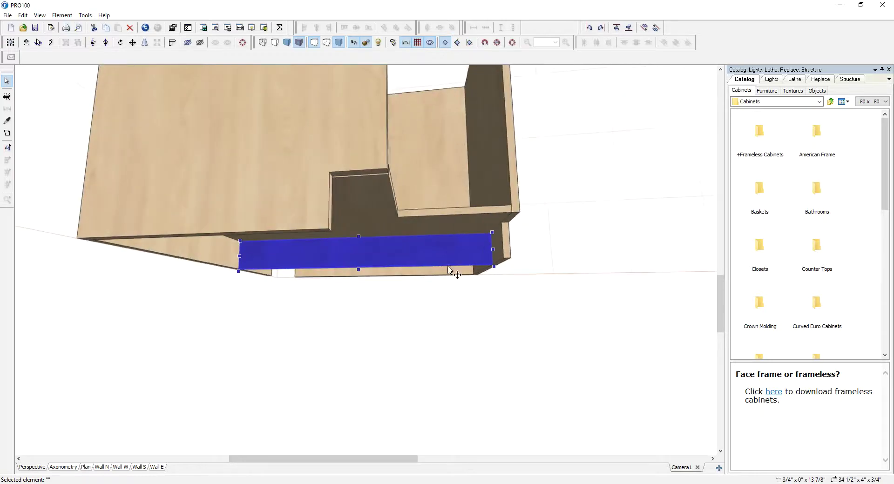
Position the long toe-kick board 19.25 inches from the back, in line with the right side panel's notch.
double_click(447, 261)
drag(464, 163, 591, 170)
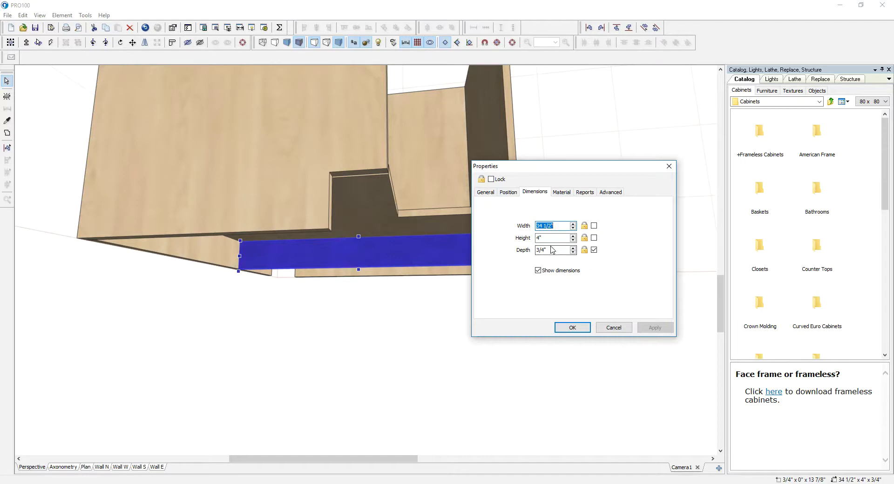
click(508, 192)
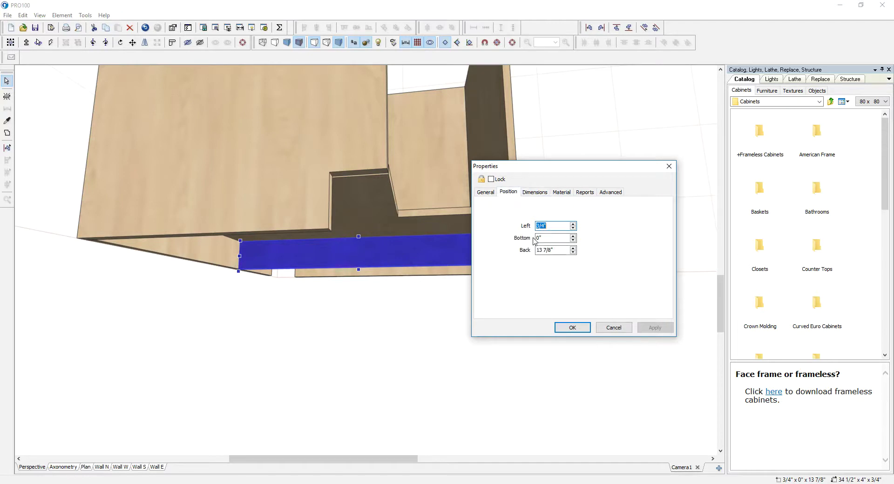
click(556, 250)
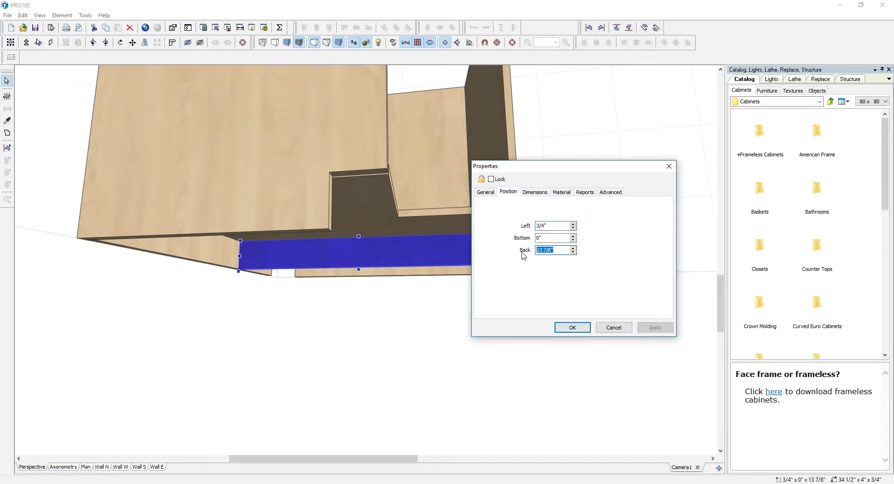
text(19.25)
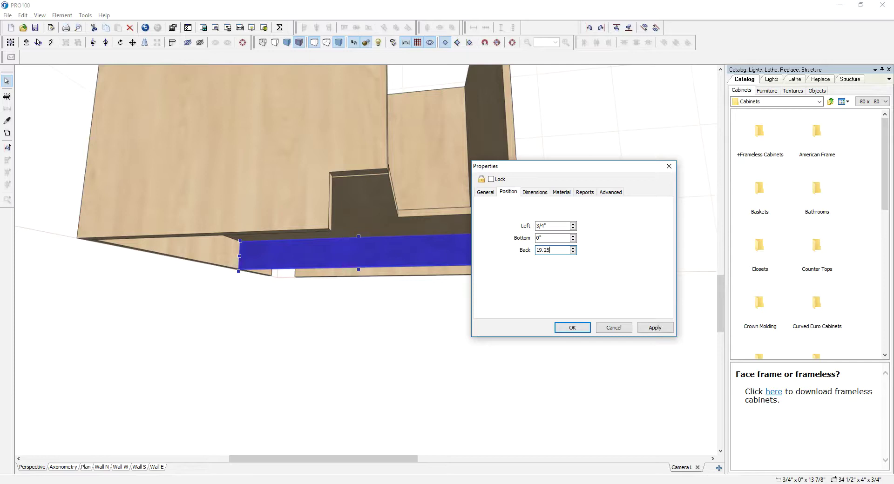
click(572, 327)
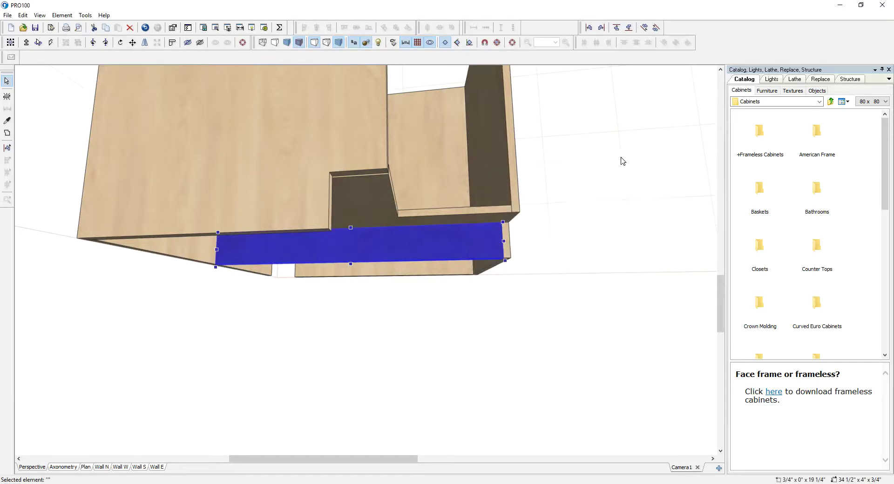
drag(583, 241, 568, 185)
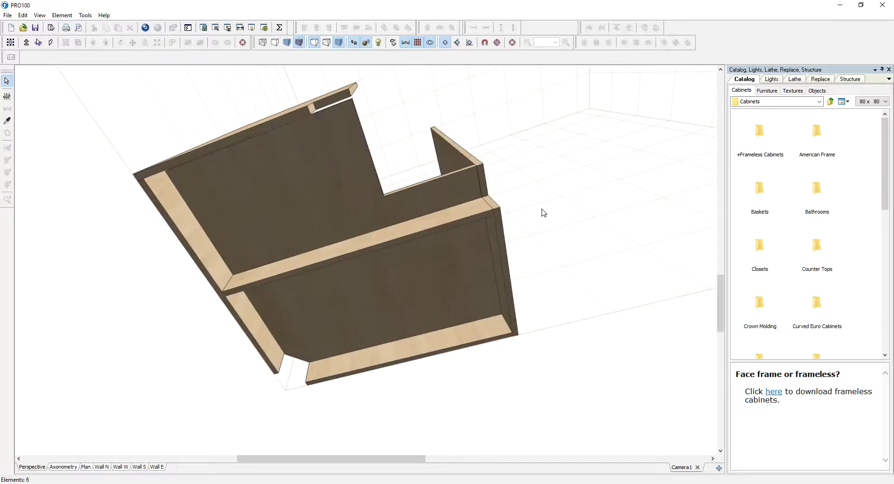
Duplicate the toe-kick board toward the front and shorten the copy to about 12 13/16 inches.
scroll(559, 205, up, 2)
scroll(560, 205, down, 2)
drag(560, 206, 529, 193)
click(404, 237)
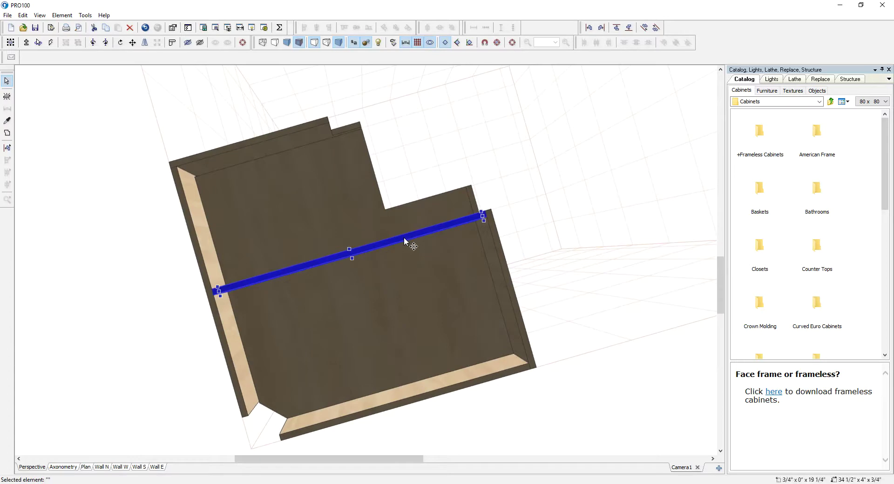
drag(404, 237, 419, 208)
drag(478, 196, 313, 242)
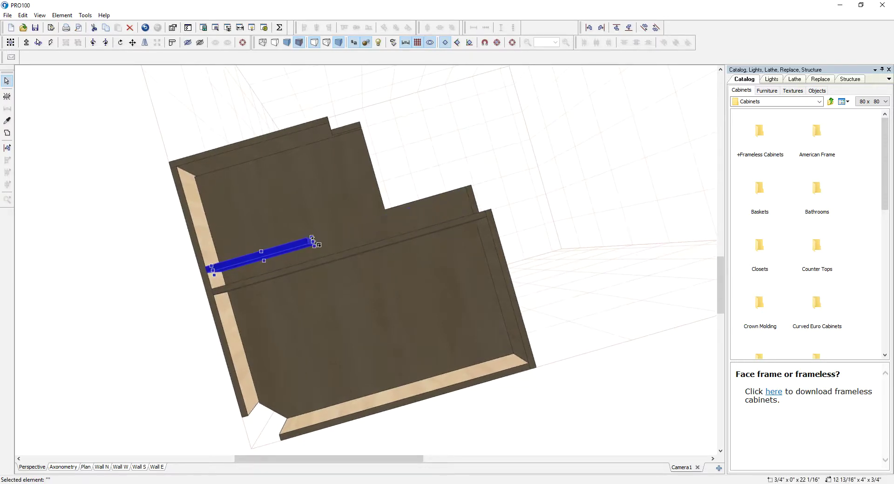
Rotate the short toe-kick board 90° about the vertical axis and fit it between the long toe-kick board and the front side panel.
click(106, 43)
drag(254, 242, 300, 205)
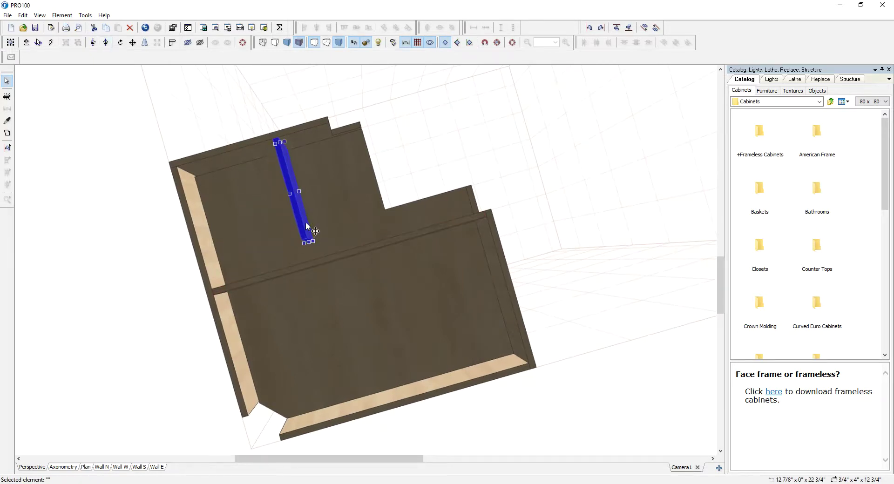
drag(310, 245, 349, 250)
drag(589, 164, 593, 249)
Set the short toe-kick board's left position to 19.25 inches.
double_click(334, 235)
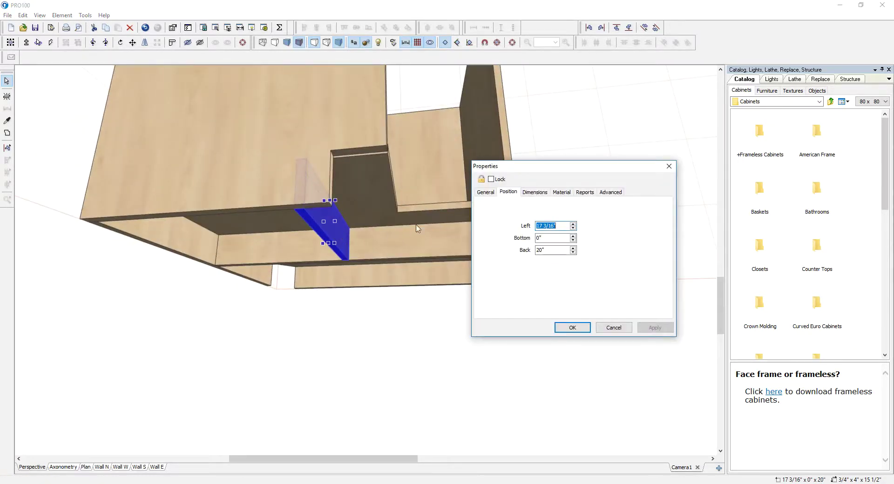
text(19.25)
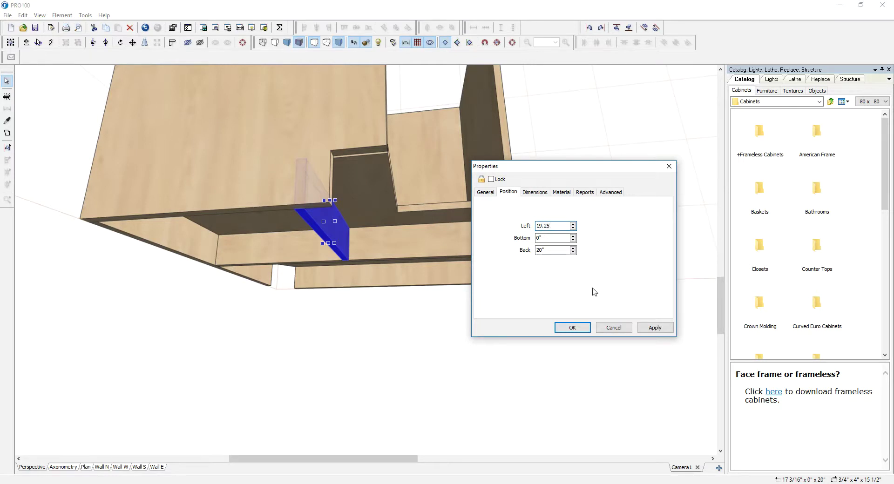
click(576, 329)
Pull the front side panel away from the cabinet and align the left wall panel with the bottom board in depth.
click(484, 349)
middle_drag(484, 349, 480, 391)
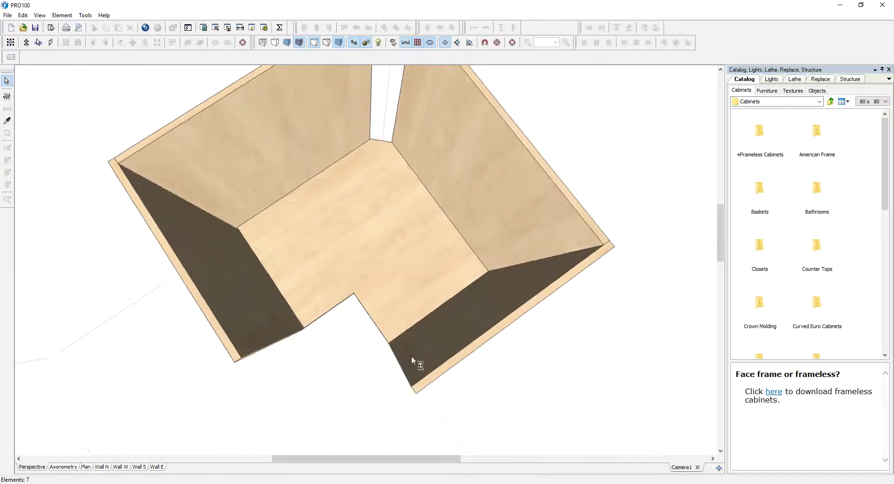
drag(246, 291, 214, 272)
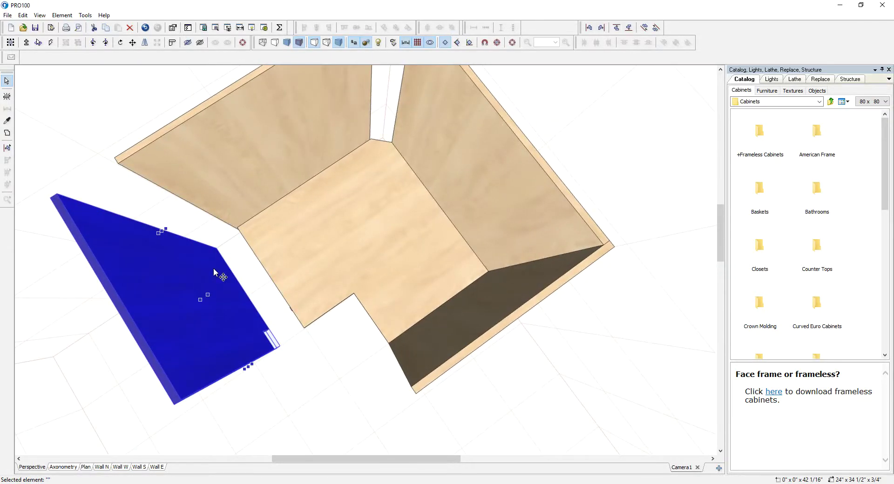
click(293, 179)
shift+click(309, 207)
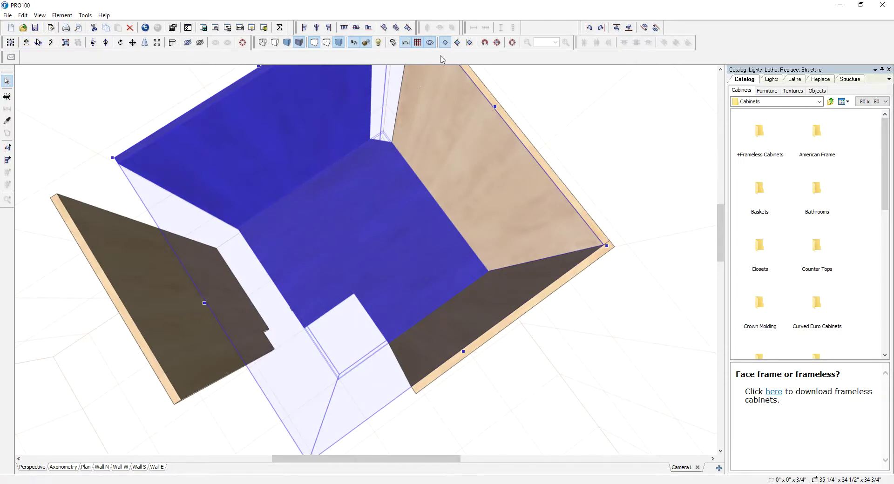
click(383, 30)
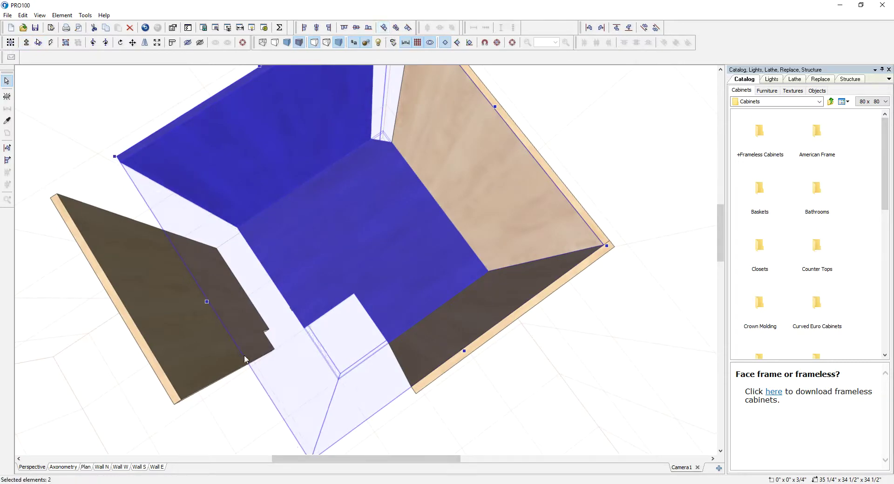
Try to move the detached side panel back against the left wall panel's front end.
click(260, 366)
drag(216, 329, 312, 220)
drag(289, 400, 458, 315)
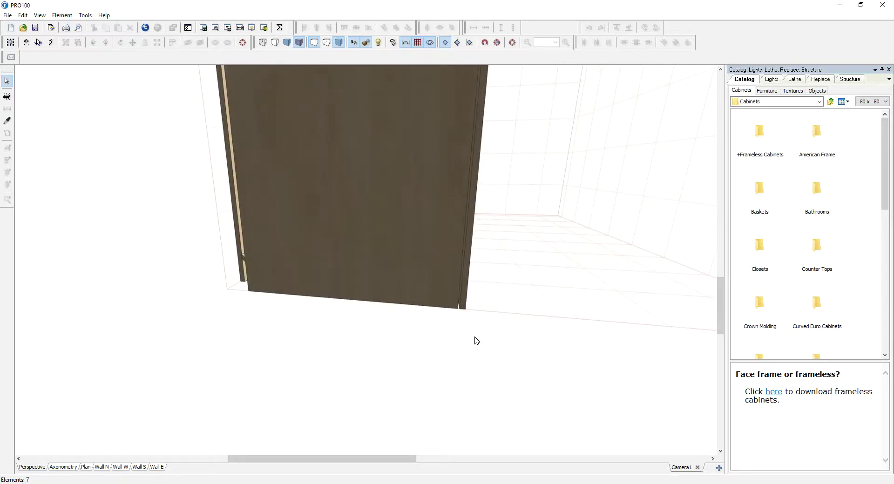
click(463, 309)
drag(490, 337, 439, 396)
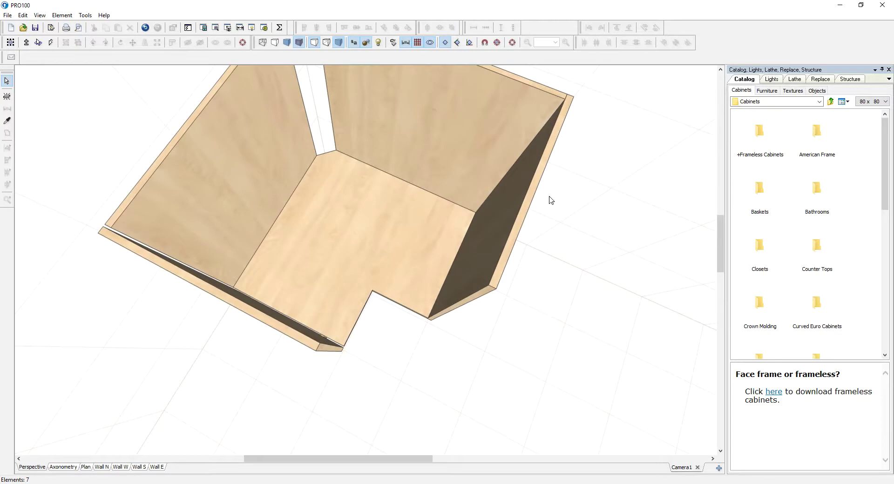
Pull both side panels away from the cabinet and check the short toe-kick board from below.
drag(538, 190, 593, 183)
drag(244, 316, 168, 316)
drag(379, 393, 336, 218)
click(339, 212)
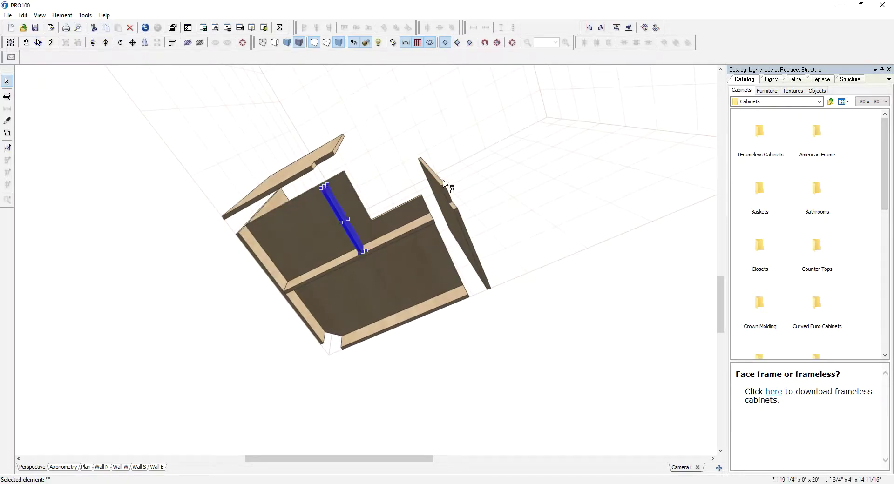
drag(525, 167, 211, 382)
Move both side panels back flush against the ends of the wall panels and the bottom board.
click(226, 395)
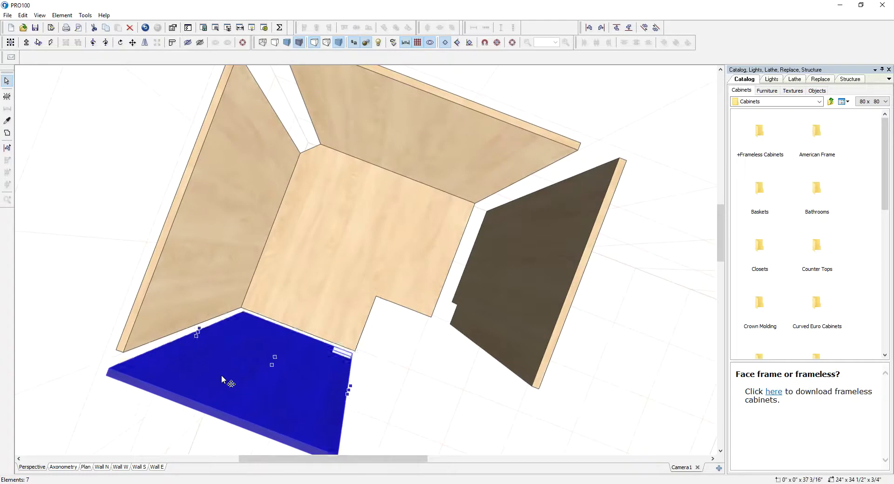
click(524, 305)
drag(530, 280, 464, 251)
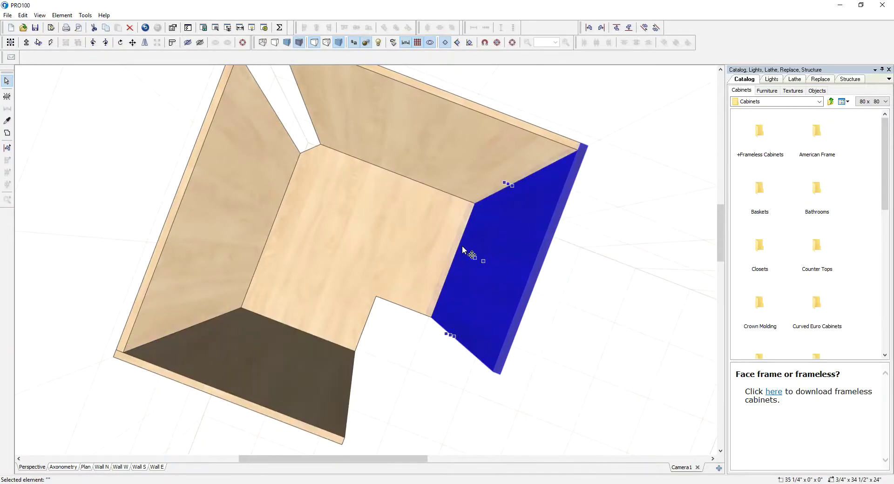
Examine the assembled cabinet from below and above, checking the toe-kick boards and the open back corner.
drag(633, 307, 565, 196)
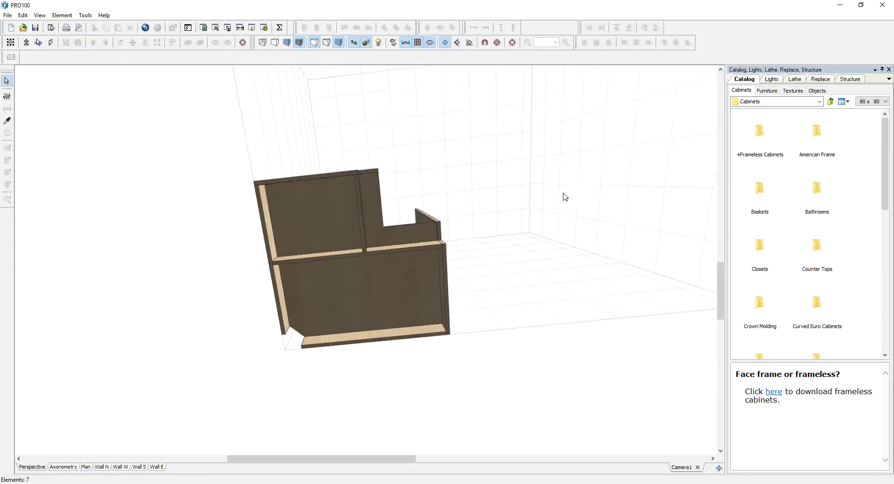
click(362, 202)
drag(434, 148, 471, 266)
drag(720, 275, 720, 255)
drag(648, 287, 653, 264)
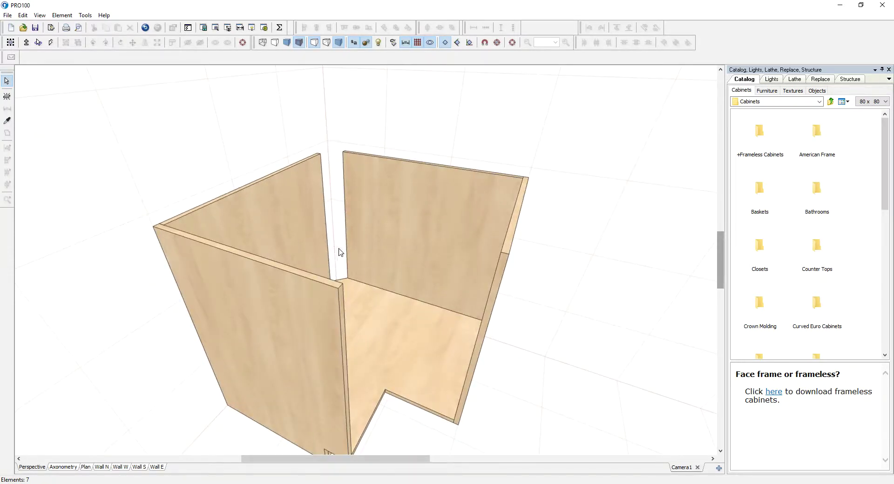
scroll(510, 313, down, 2)
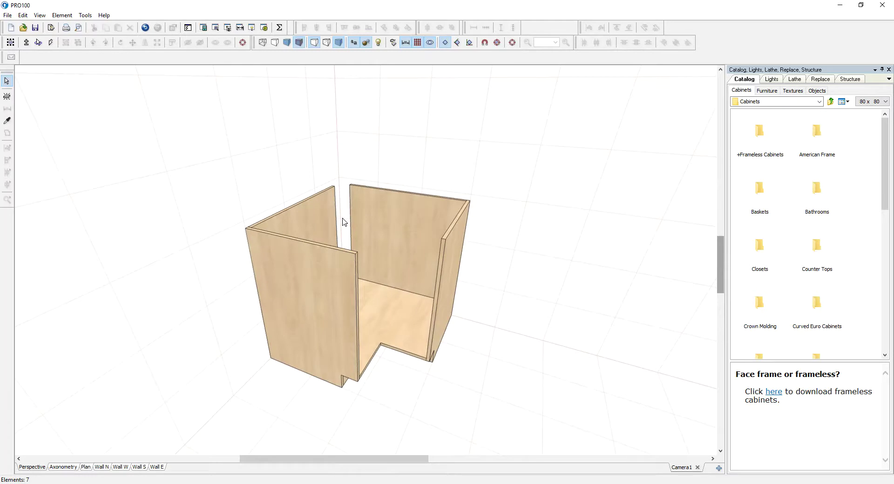
Copy the length of the bottom board's diagonal back-corner edge from its shape and close the shape editor.
drag(552, 303, 563, 285)
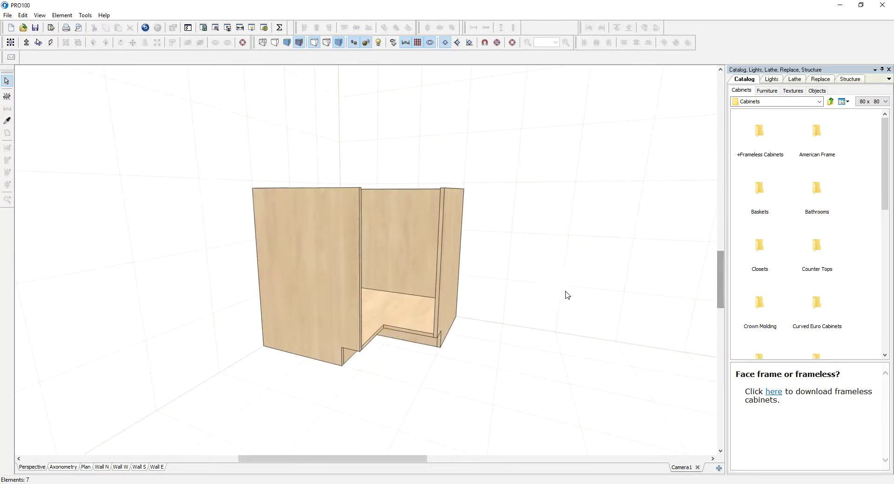
drag(490, 292, 559, 313)
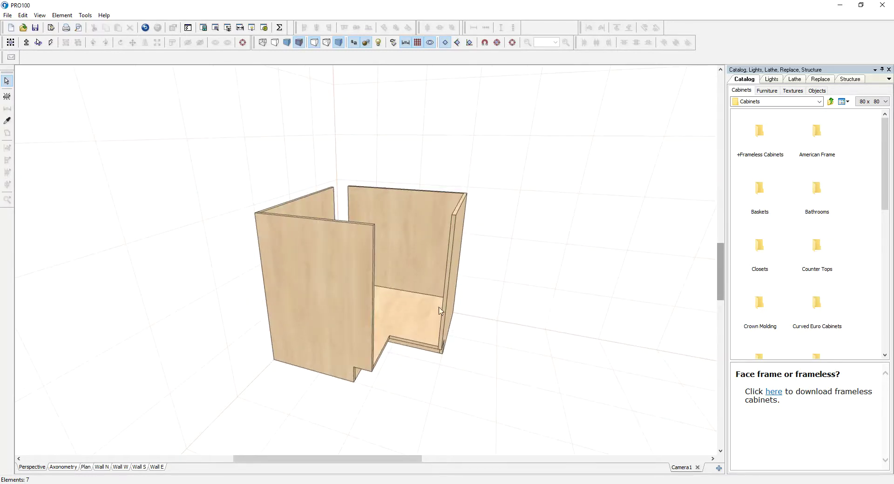
drag(418, 315, 382, 306)
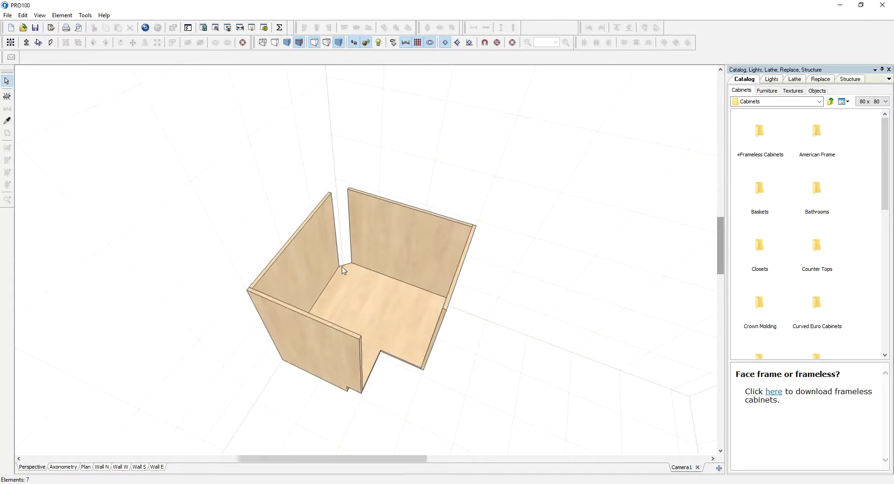
click(355, 287)
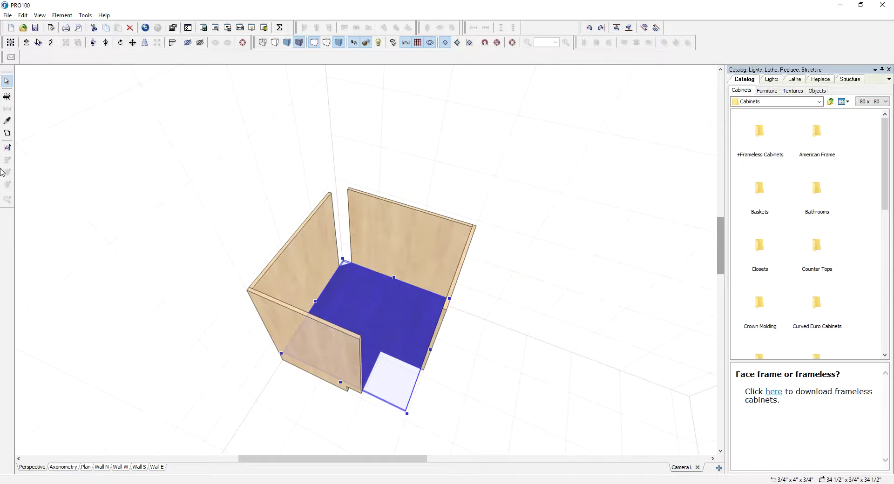
click(7, 133)
click(340, 135)
click(87, 44)
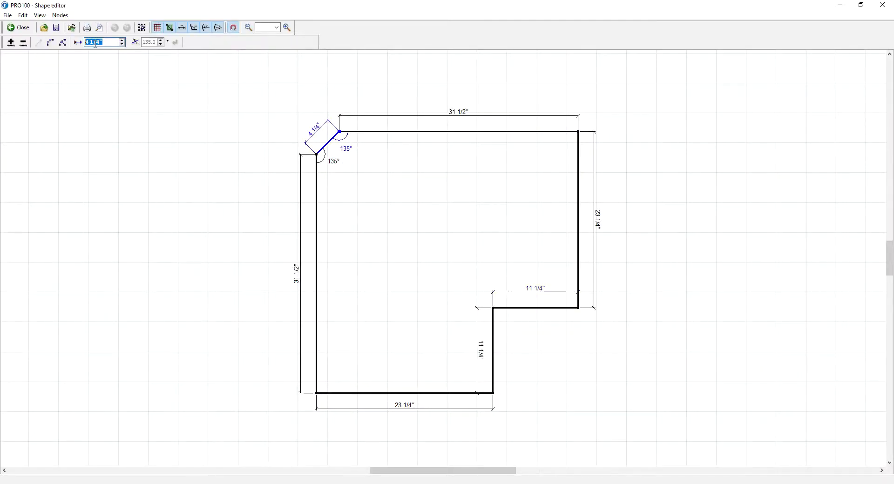
right_click(95, 43)
click(121, 73)
click(19, 28)
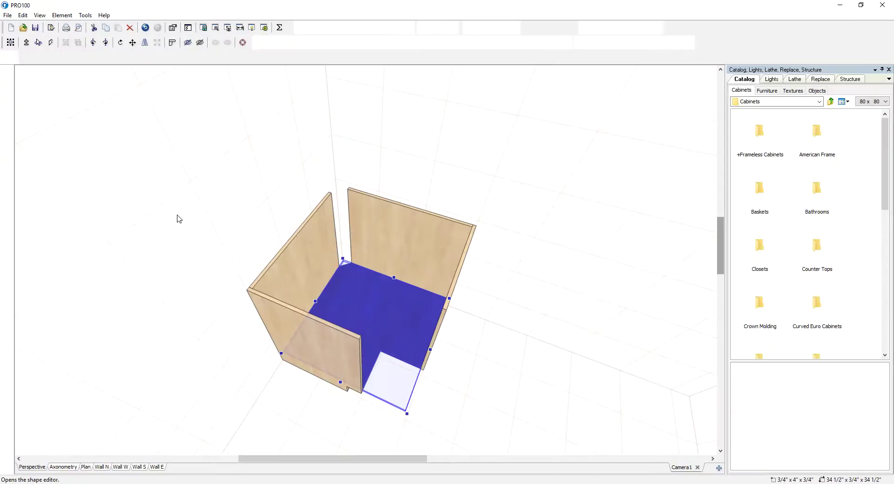
Add a new 3/4" thick rectangular board on the floor beside the cabinet and set its width and depth to 4 1/4".
drag(471, 295, 543, 355)
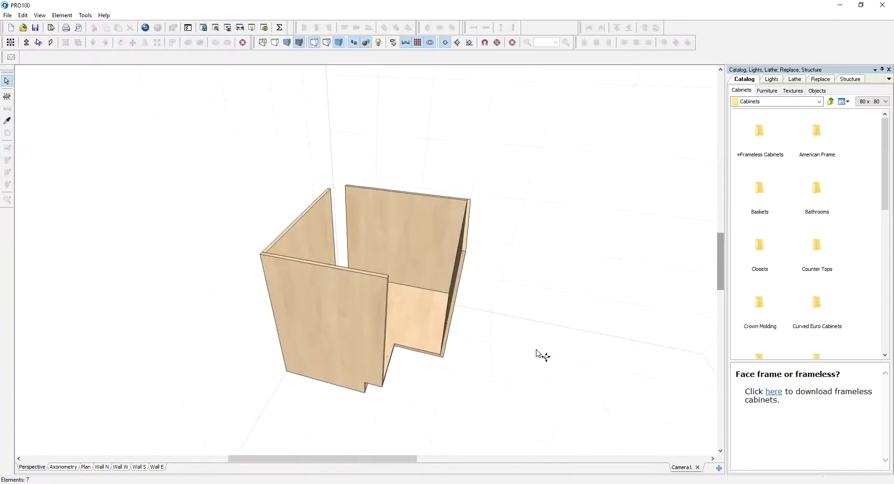
click(7, 97)
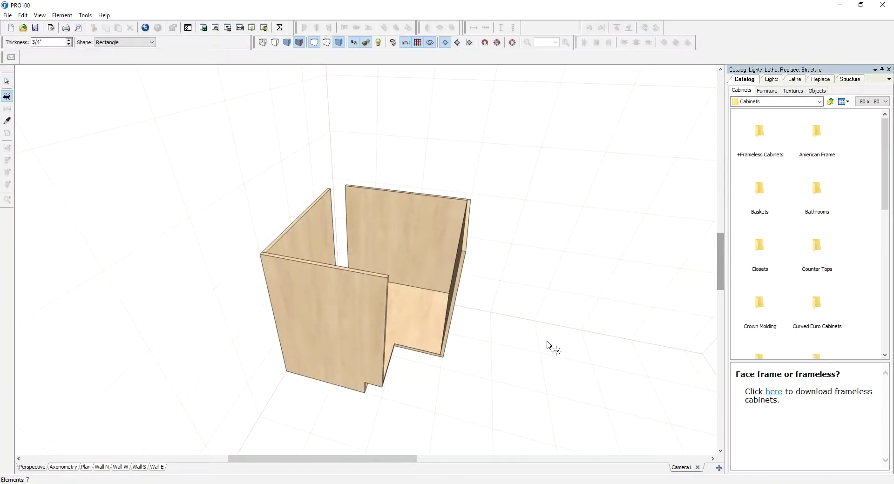
click(524, 339)
double_click(521, 348)
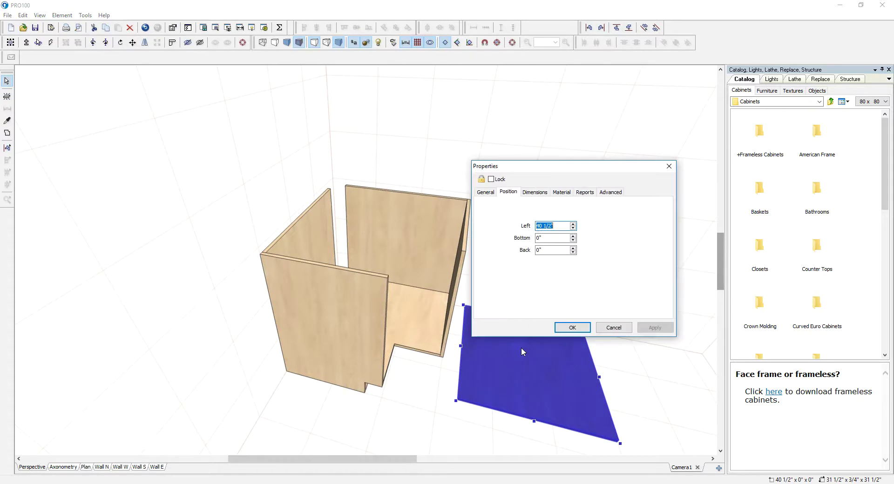
click(536, 192)
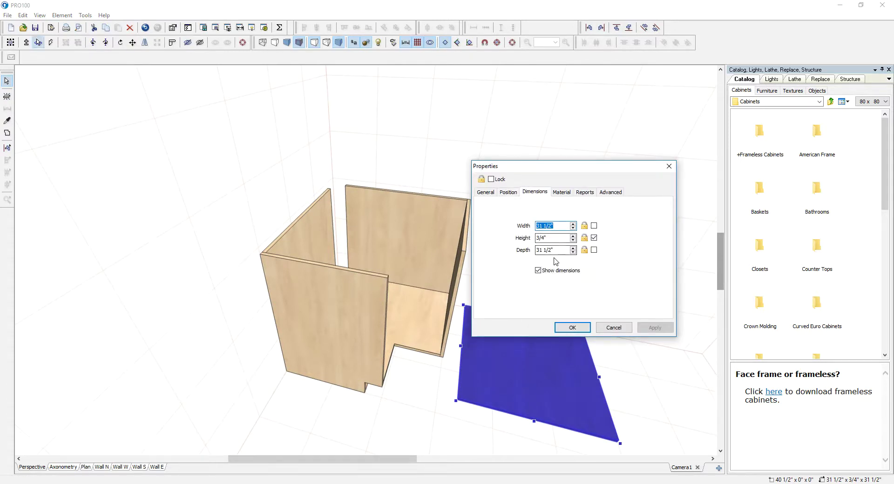
text(4 1/4")
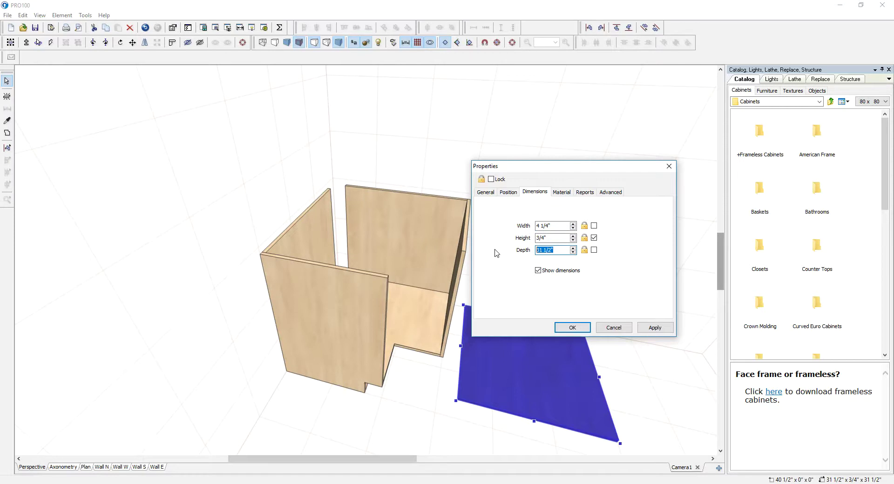
text(4 1/4")
click(573, 327)
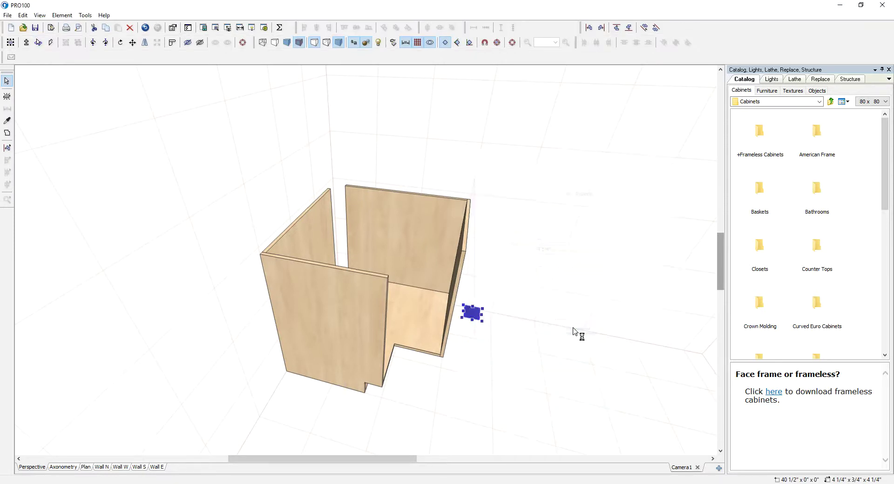
Reshape the new board by setting one side edge to 2" at 135° and the adjacent upper corner to 135°.
click(7, 133)
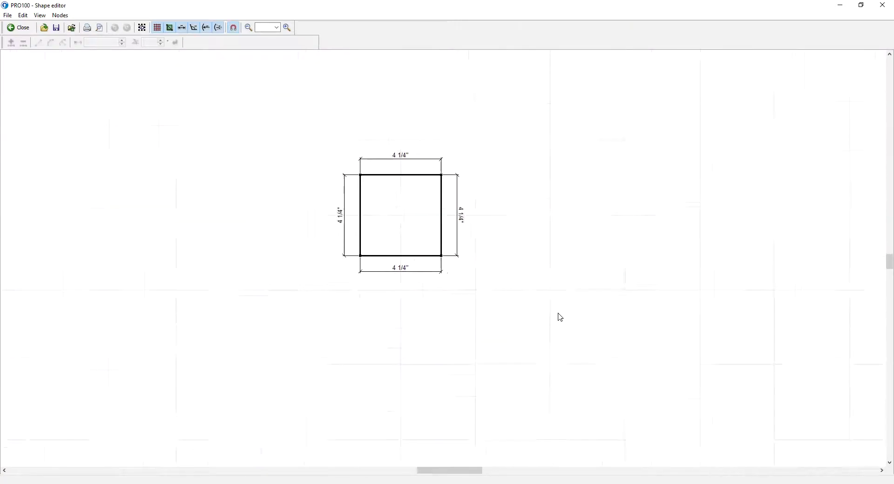
click(411, 205)
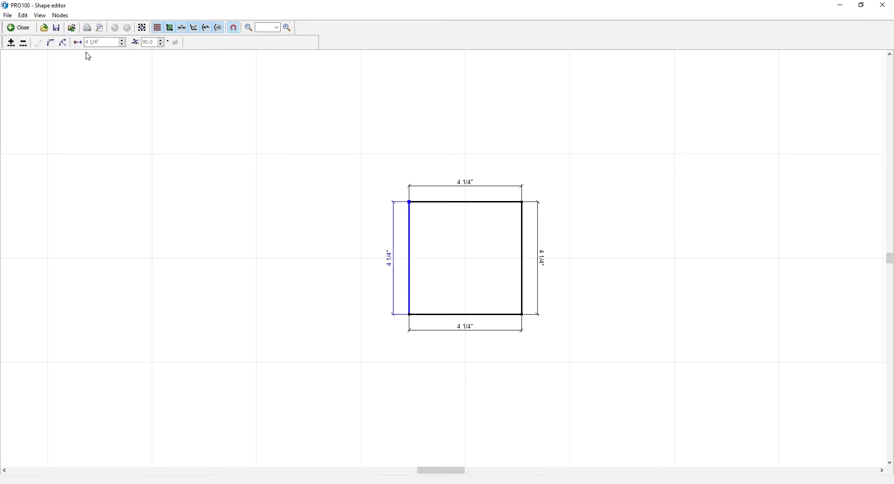
click(106, 44)
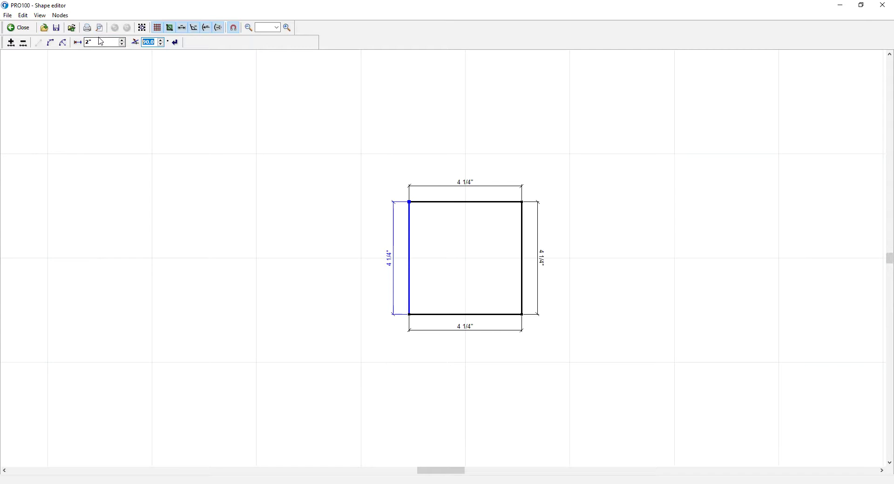
click(176, 43)
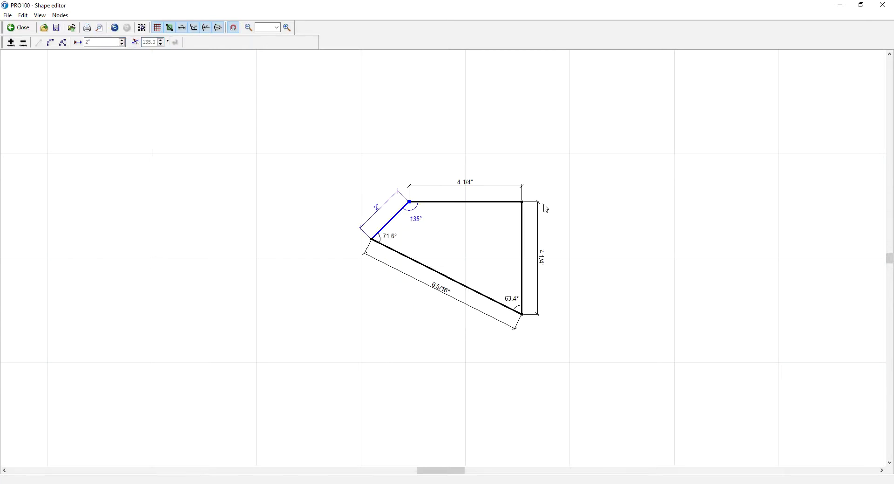
click(521, 203)
text(135)
key(Return)
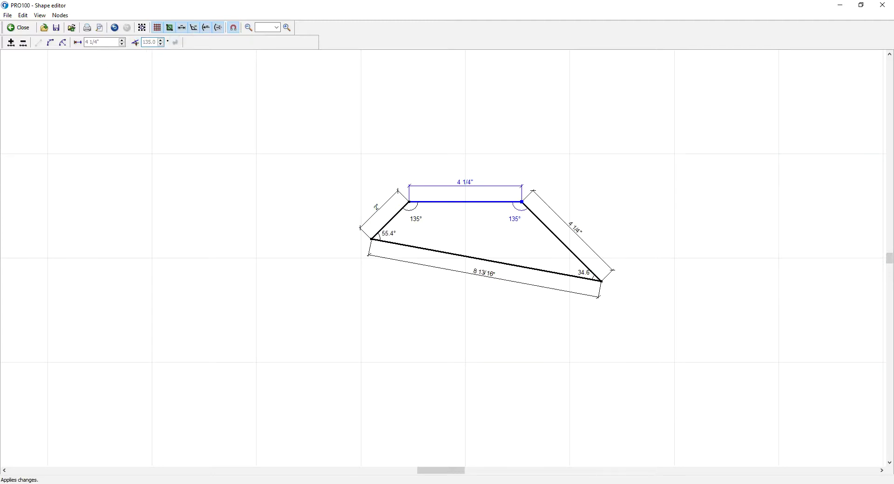
Set the board's other slanted edge to 2" to complete the symmetrical trapezoid, and return to the cabinet.
click(602, 282)
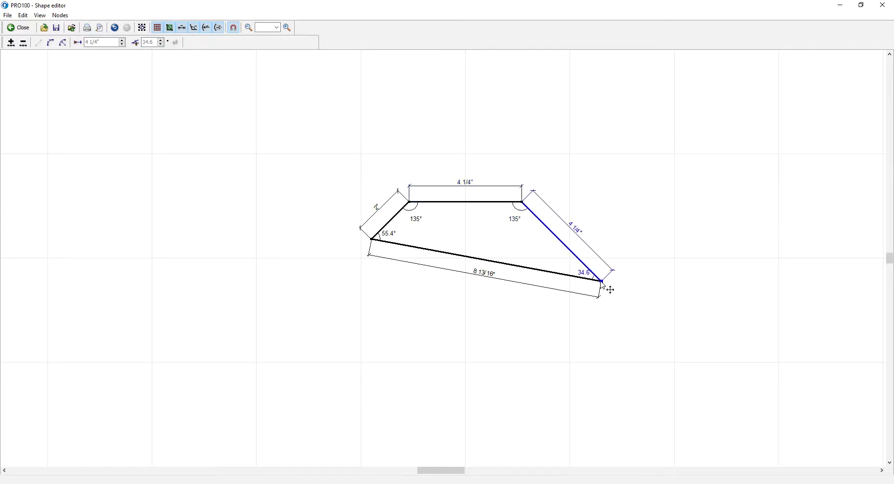
click(105, 43)
text(2)
key(Return)
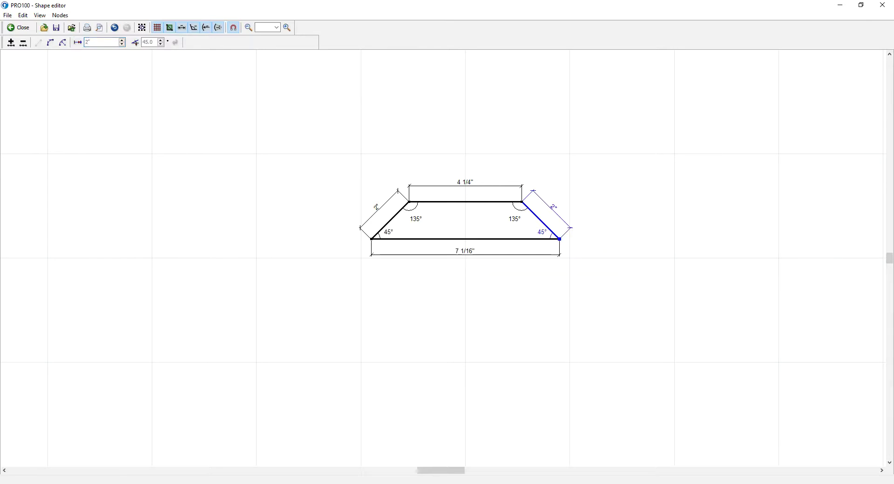
scroll(359, 140, up, 2)
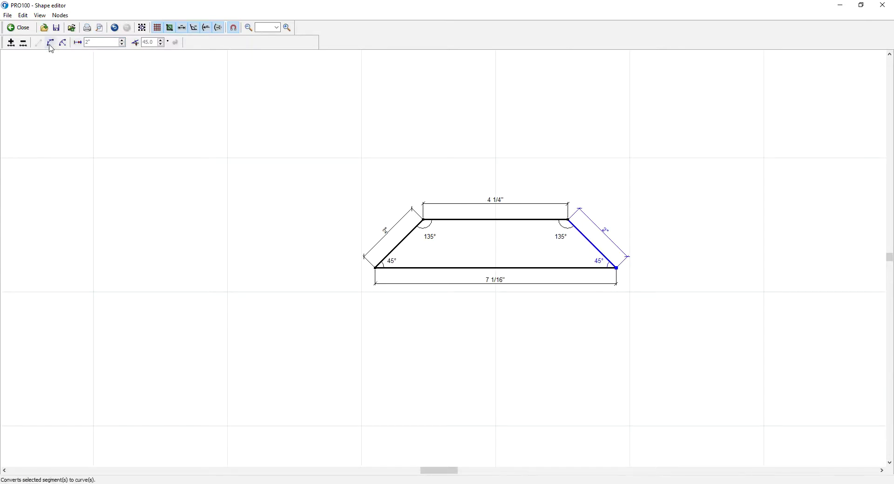
click(19, 27)
Move the trapezoidal board forward beside the right side panel and raise it slightly off the floor.
drag(519, 270, 415, 350)
drag(393, 388, 474, 377)
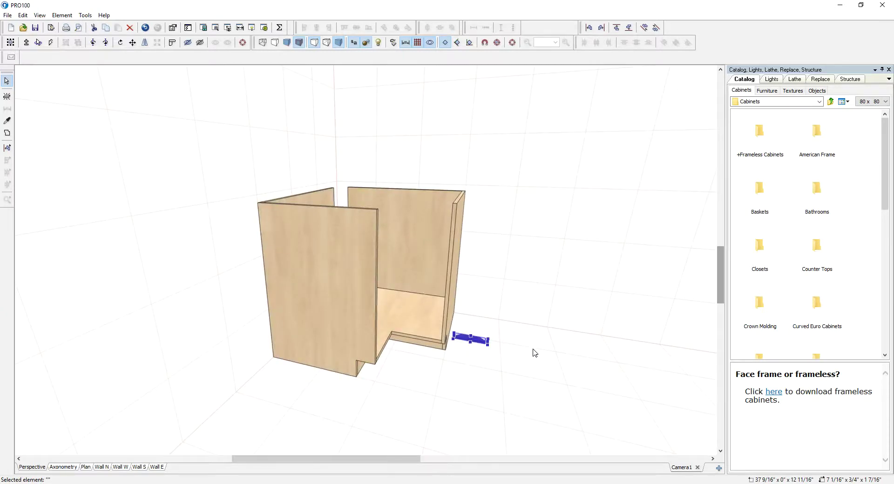
scroll(534, 354, up, 2)
drag(577, 327, 562, 298)
drag(543, 355, 537, 337)
drag(594, 338, 597, 385)
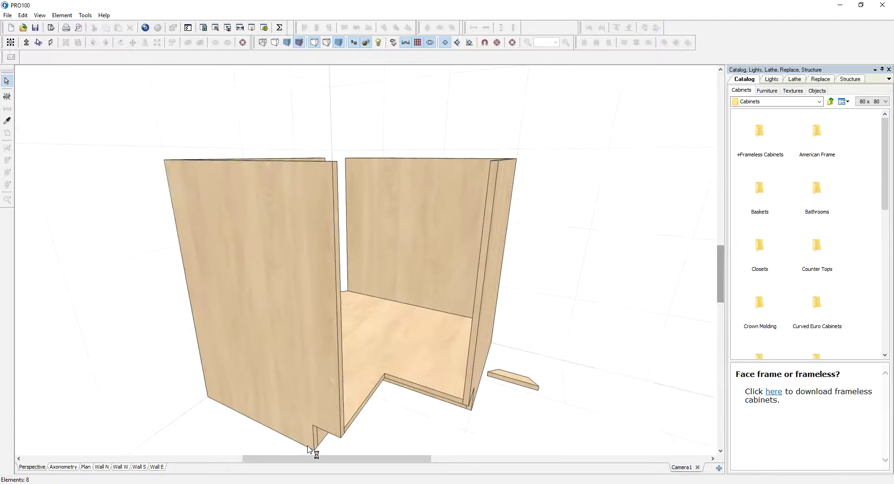
In plan view, rotate the trapezoidal board -45° about the Y axis to match the diagonal back corner.
click(86, 467)
scroll(429, 393, up, 4)
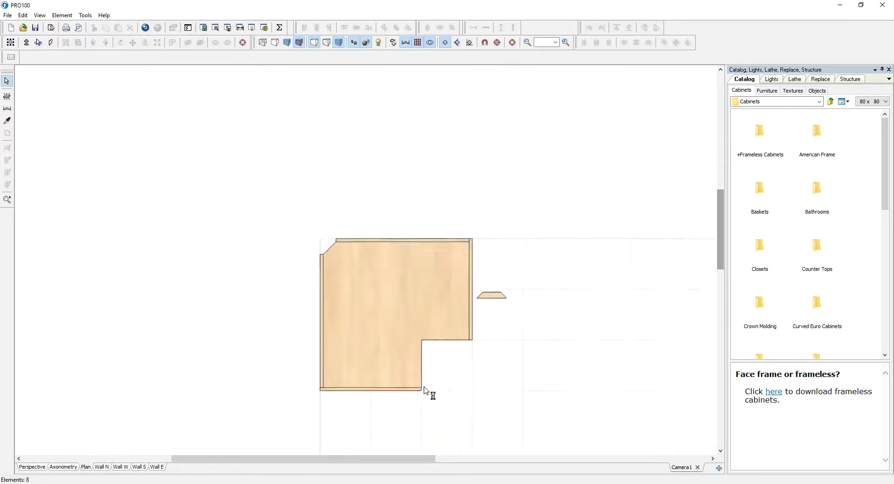
scroll(480, 322, up, 1)
drag(533, 236, 523, 260)
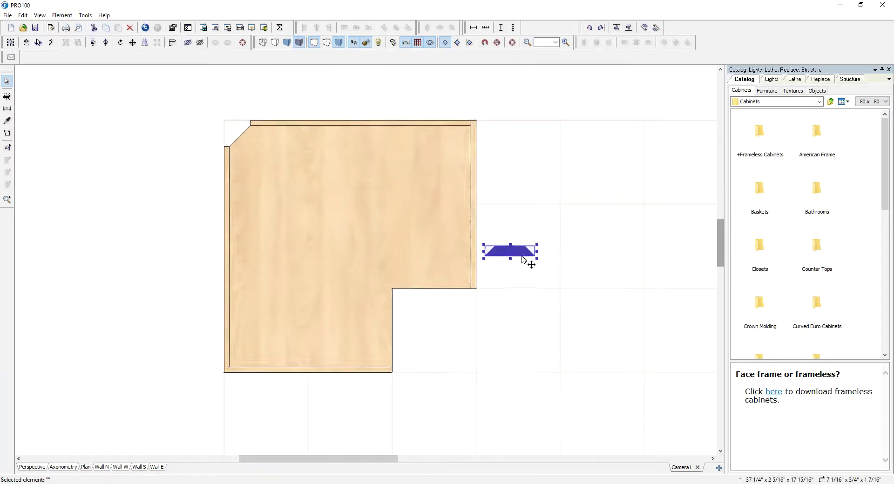
click(120, 43)
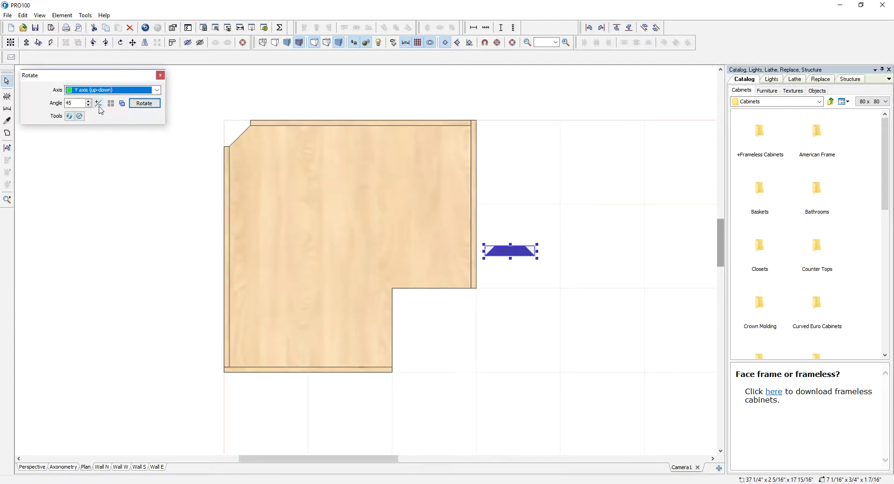
click(136, 107)
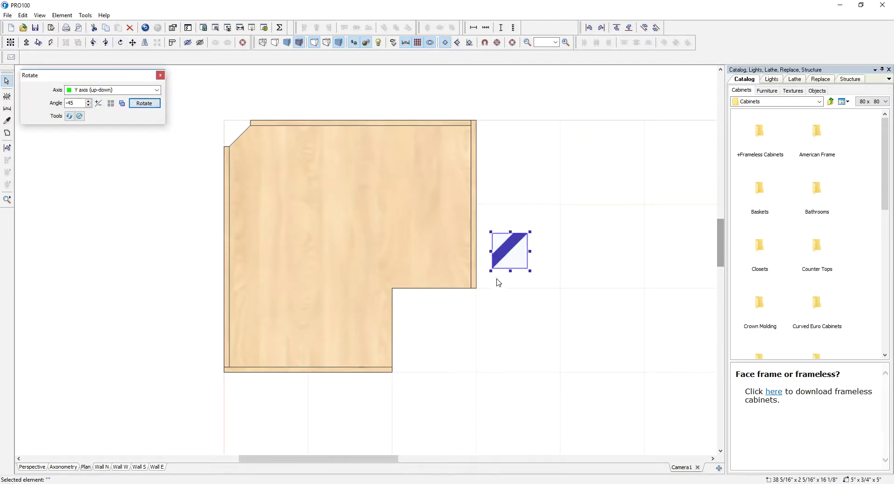
Move the rotated board into the open back corner between the two wall panels, above the bottom board.
drag(507, 254, 558, 343)
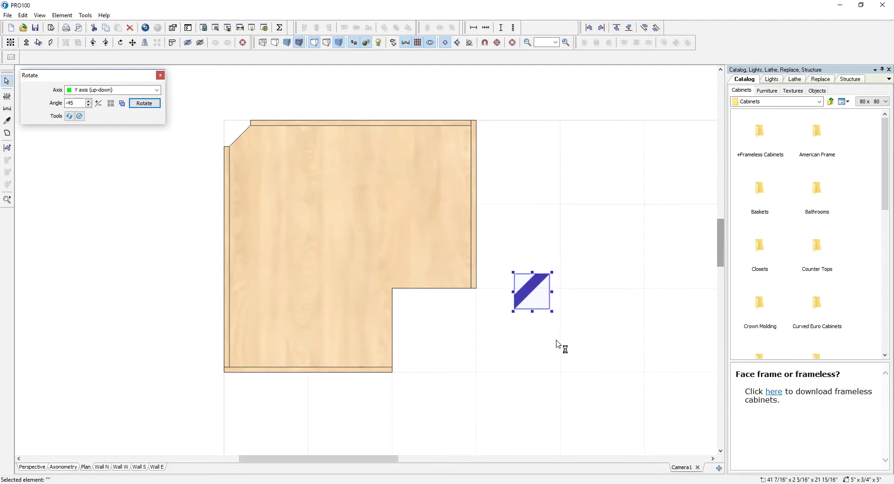
click(41, 467)
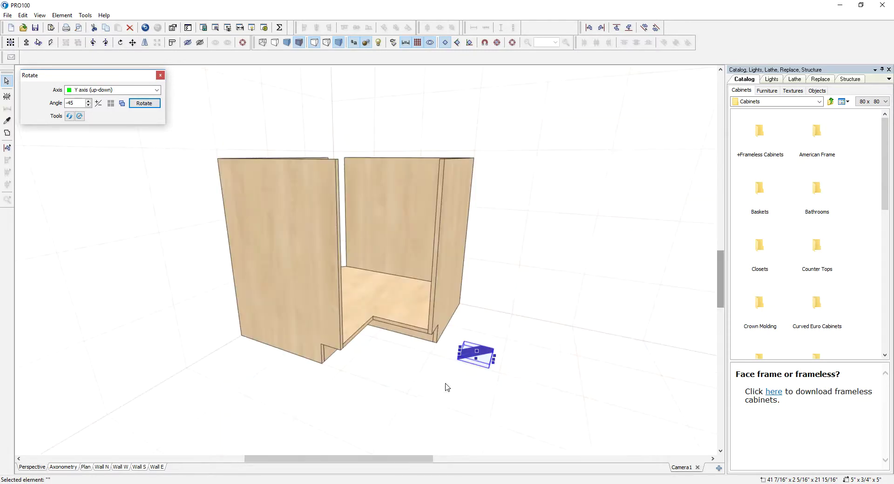
middle_drag(445, 385, 456, 367)
drag(485, 326, 483, 286)
middle_drag(507, 322, 480, 352)
drag(464, 322, 301, 111)
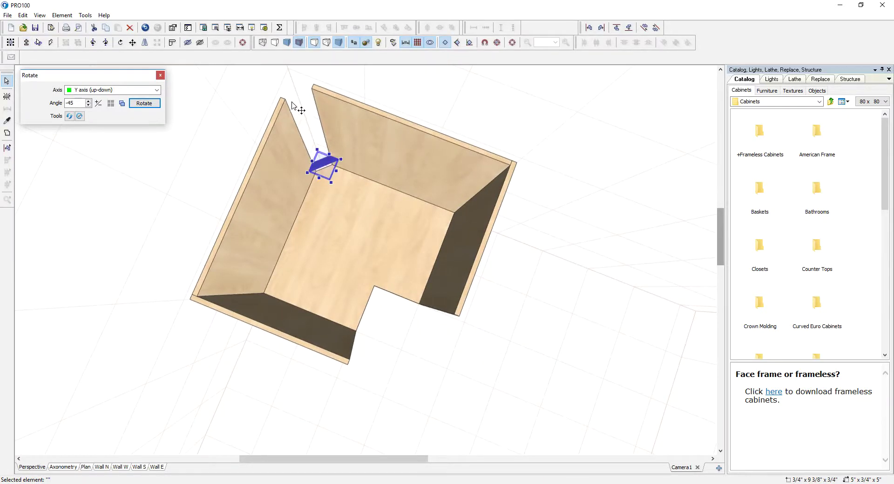
Examine the corner board's fit between the wall panels up close and check its dimensions.
click(513, 42)
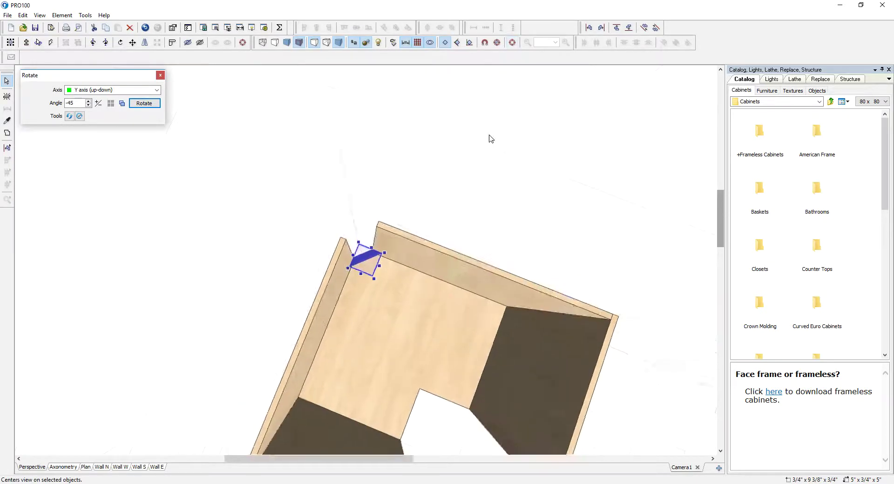
scroll(489, 154, up, 5)
scroll(352, 126, down, 3)
drag(394, 130, 378, 53)
double_click(365, 263)
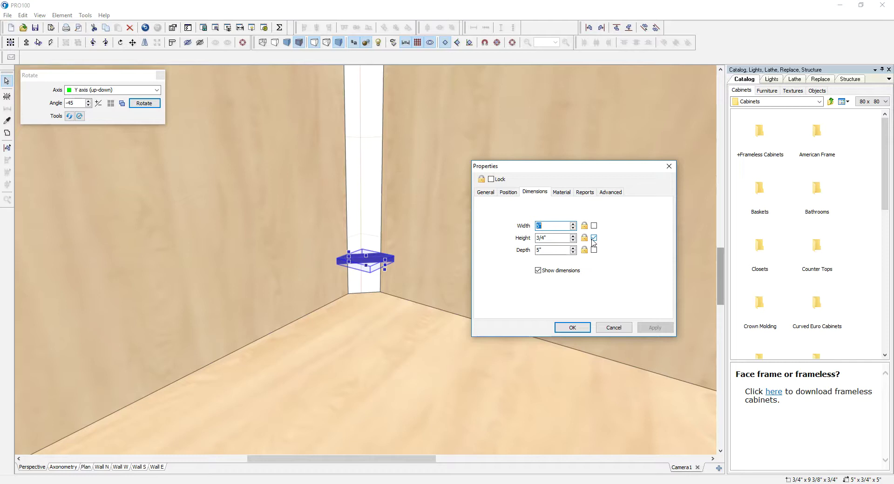
click(577, 329)
Align the corner board's top with the top edge of the right-hand wall panel, leaving only the corner board selected.
scroll(554, 328, down, 3)
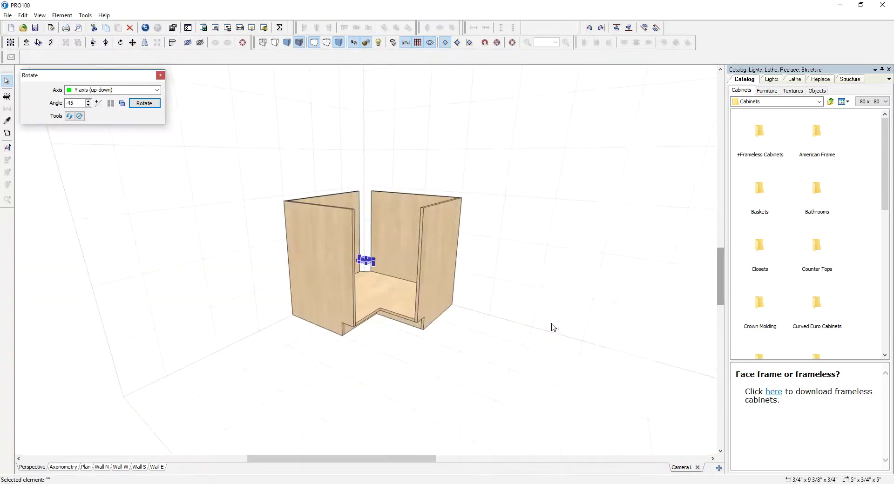
drag(554, 328, 560, 305)
shift+click(386, 236)
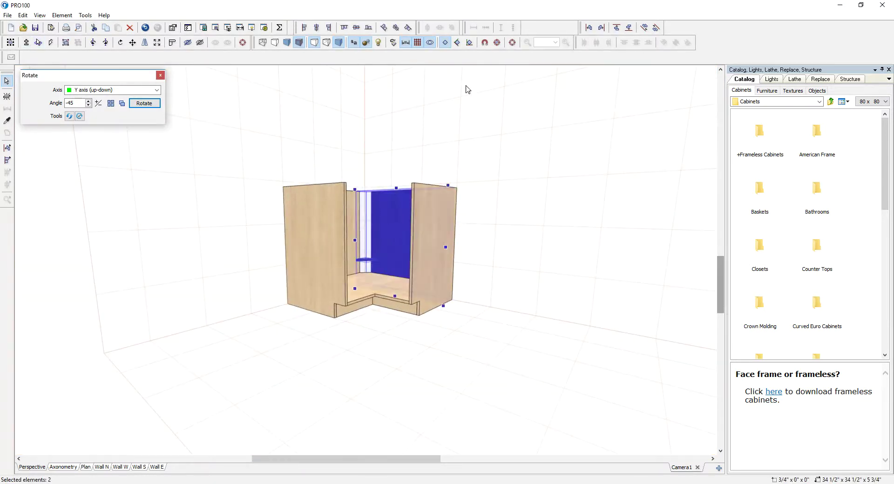
click(343, 28)
click(497, 144)
click(365, 193)
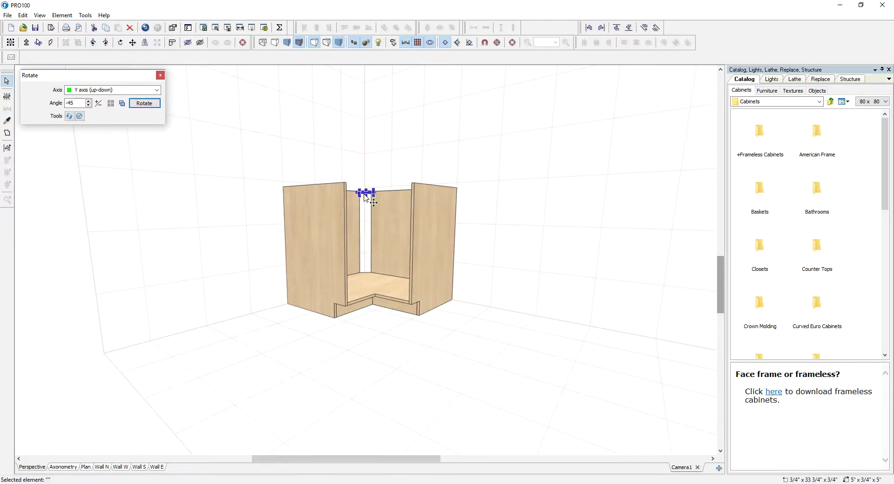
Move the corner board down to floor level between the wall panels and check its fit from below.
drag(367, 197, 367, 292)
middle_drag(553, 307, 531, 293)
scroll(526, 293, up, 5)
scroll(526, 294, up, 4)
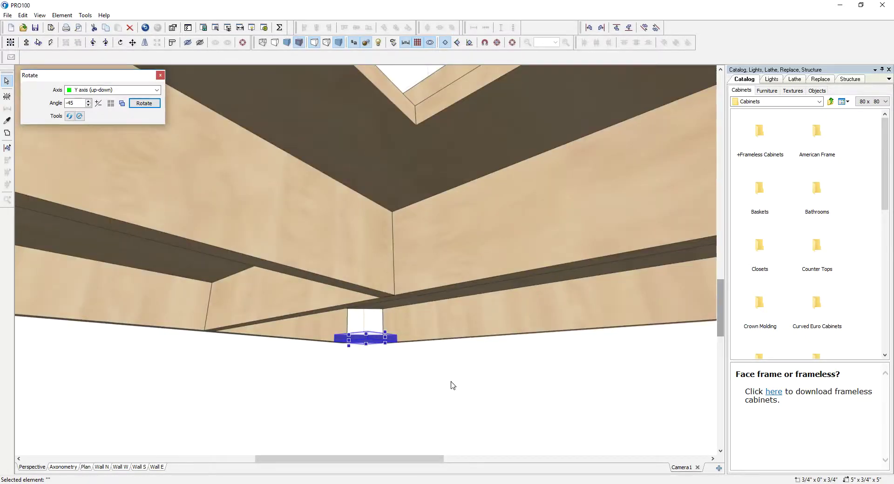
Stretch the floor-level corner board upward to a height of 4 inches so it reaches the cabinet's bottom board.
click(371, 362)
mouse_move(360, 341)
mouse_down()
mouse_move(362, 356)
mouse_move(366, 331)
mouse_up()
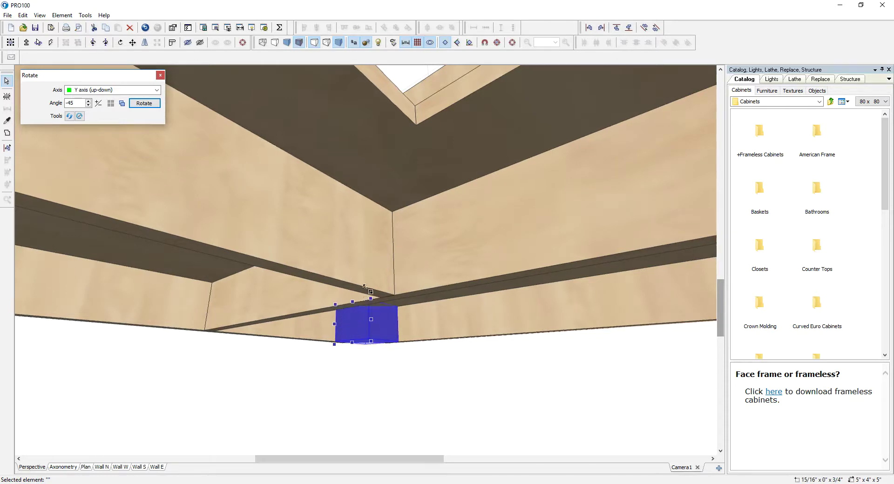
click(396, 368)
Stretch the upper corner board down to the bottom board and check the closed back corner from behind.
scroll(398, 370, down, 5)
scroll(398, 369, down, 3)
drag(402, 368, 366, 196)
click(367, 182)
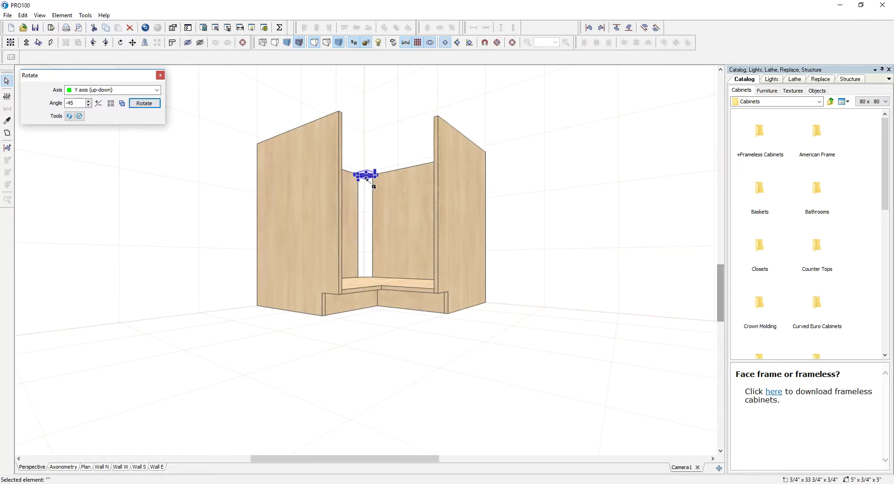
click(485, 336)
drag(485, 335, 505, 303)
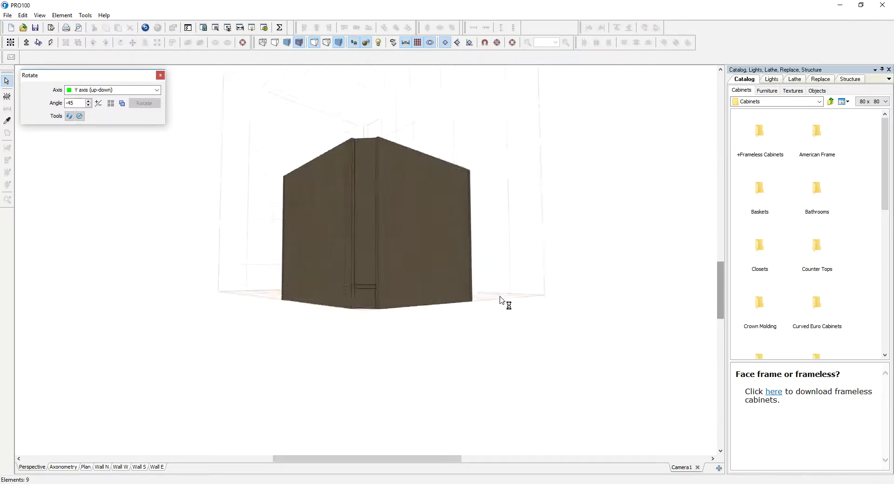
scroll(468, 306, up, 3)
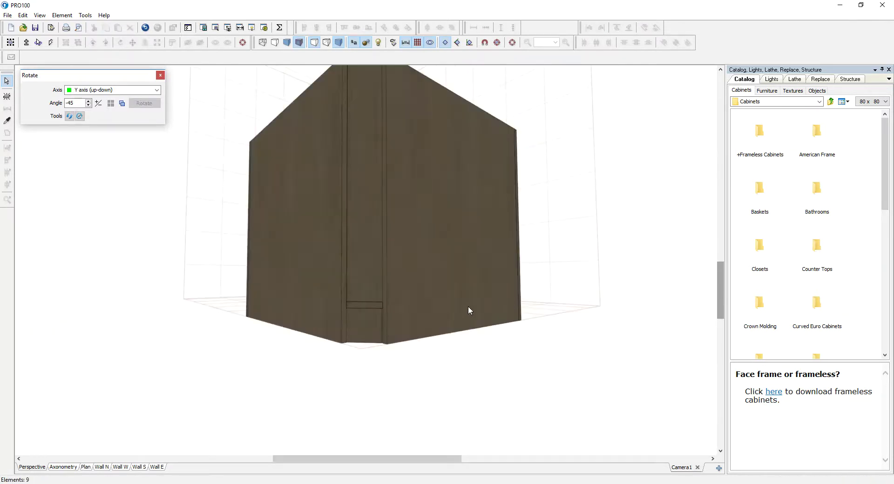
Move the 4-inch-high lower corner board outward into the back corner so it fits between the two wall panels.
click(379, 331)
drag(483, 335, 397, 404)
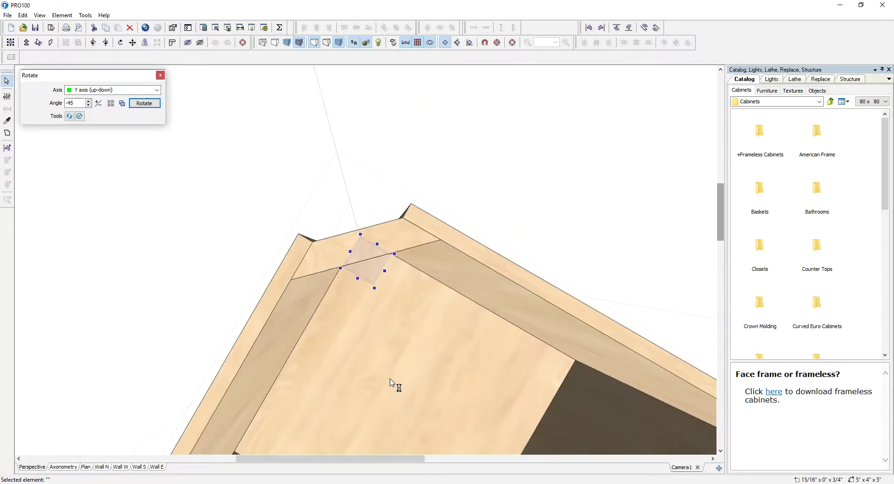
click(371, 276)
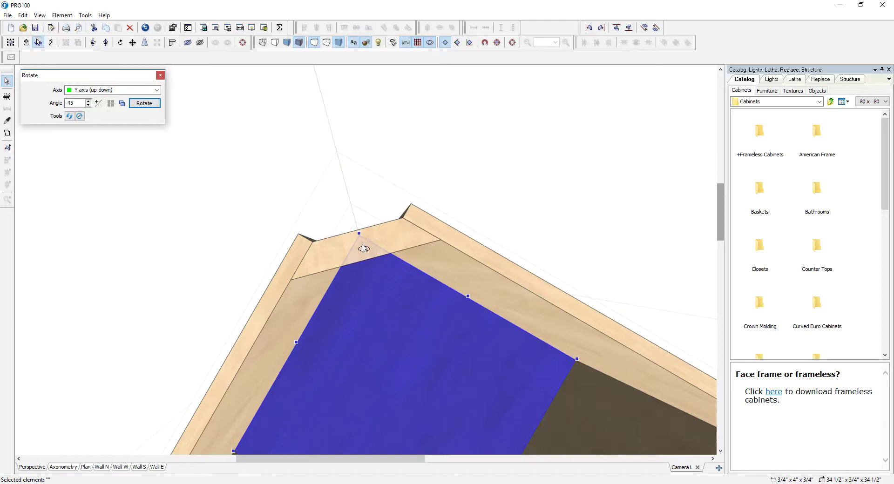
click(375, 242)
drag(497, 146, 613, 135)
click(361, 319)
drag(367, 336, 375, 410)
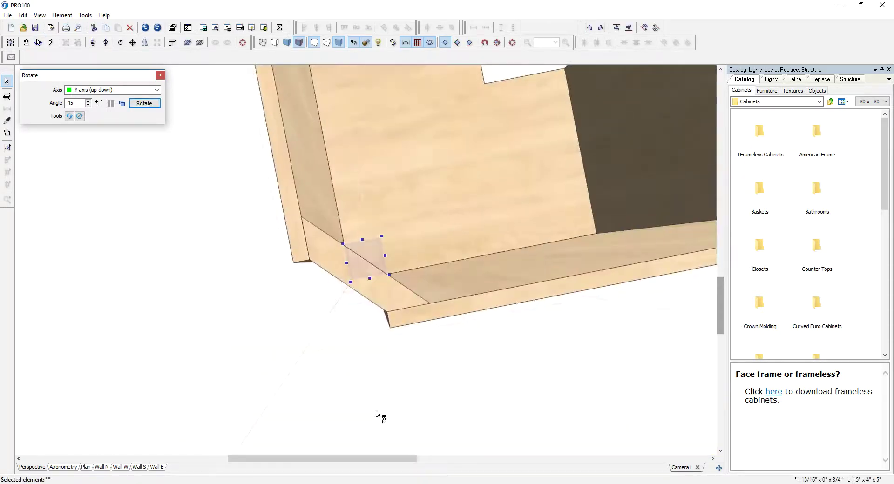
drag(352, 257, 328, 285)
drag(313, 318, 321, 285)
Turn on semitransparent surfaces and check the whole cabinet from behind and from the front.
scroll(321, 285, down, 3)
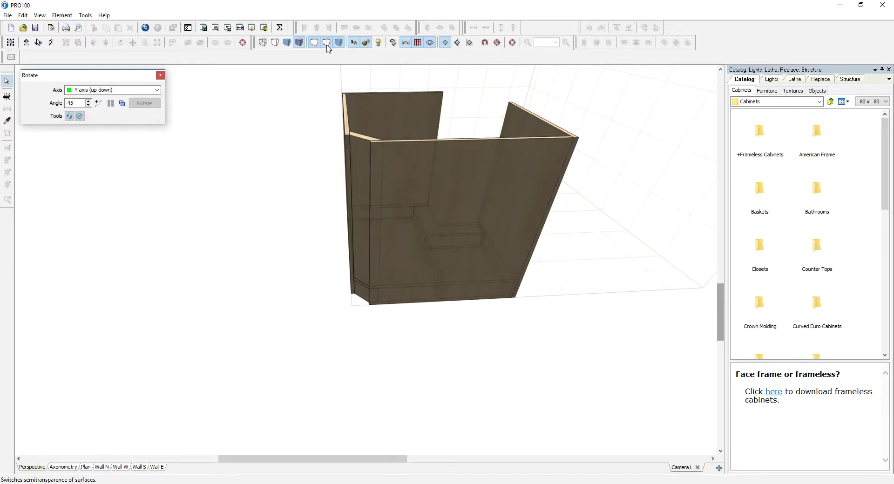
drag(602, 288, 456, 271)
scroll(509, 280, down, 3)
scroll(506, 287, up, 1)
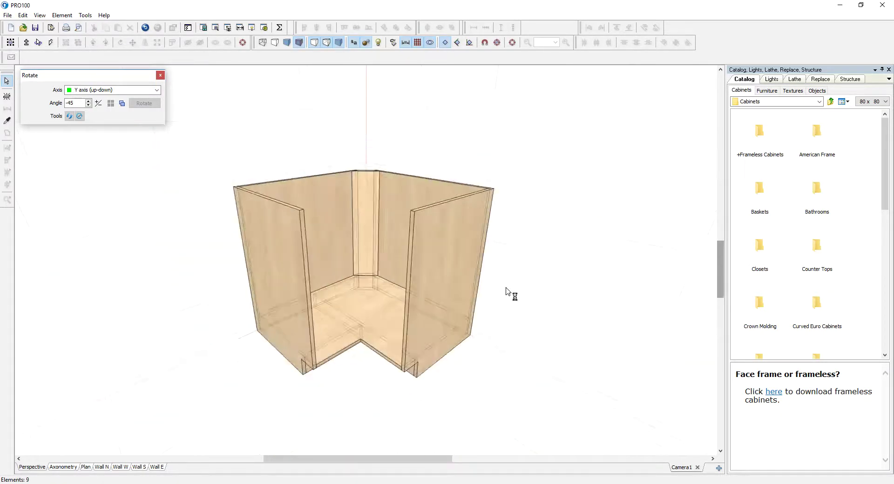
Place a new horizontal board, about 31 1/2 by 31 1/2 inches, on the floor beside the cabinet.
scroll(549, 326, down, 3)
drag(515, 361, 567, 380)
click(7, 96)
click(481, 336)
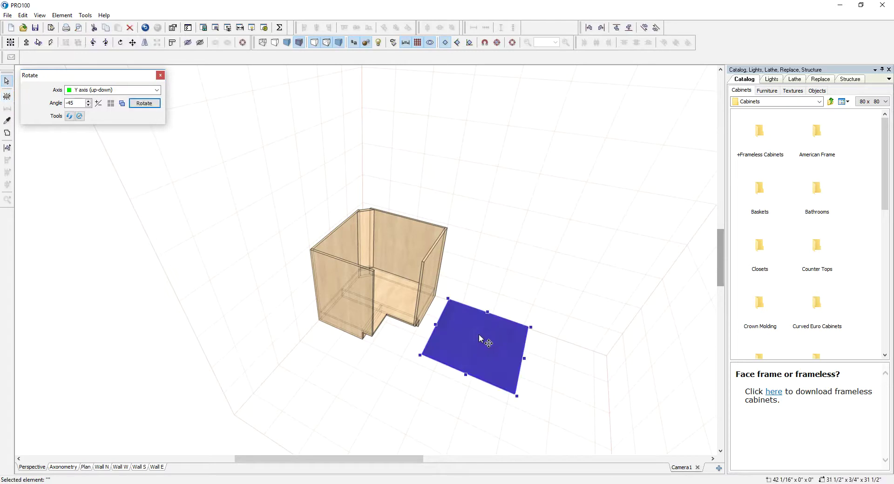
Set the new board's depth to 3 inches.
double_click(477, 335)
drag(560, 251, 513, 252)
text(3)
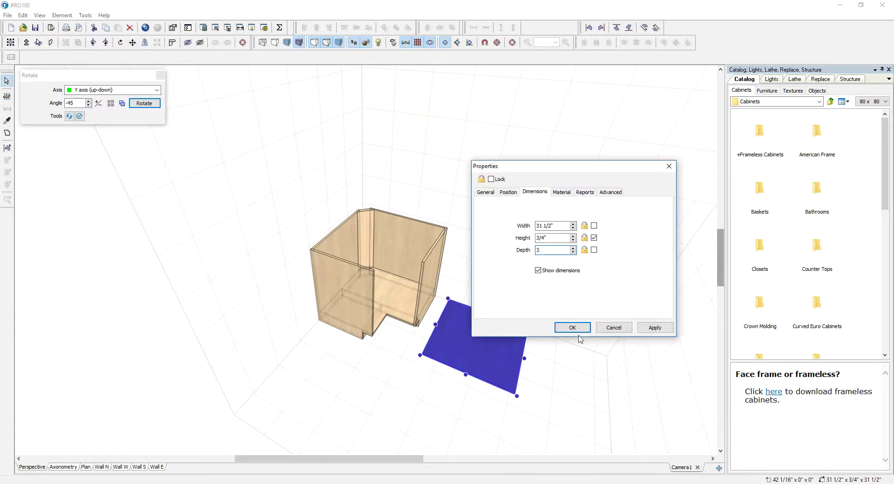
click(574, 329)
Raise the strip to 25 inches and fit it inside the cabinet at 34 1/2 inches wide, between the left wall panel and right side panel.
drag(507, 293, 507, 240)
middle_drag(507, 240, 503, 328)
drag(498, 312, 482, 324)
scroll(472, 359, up, 3)
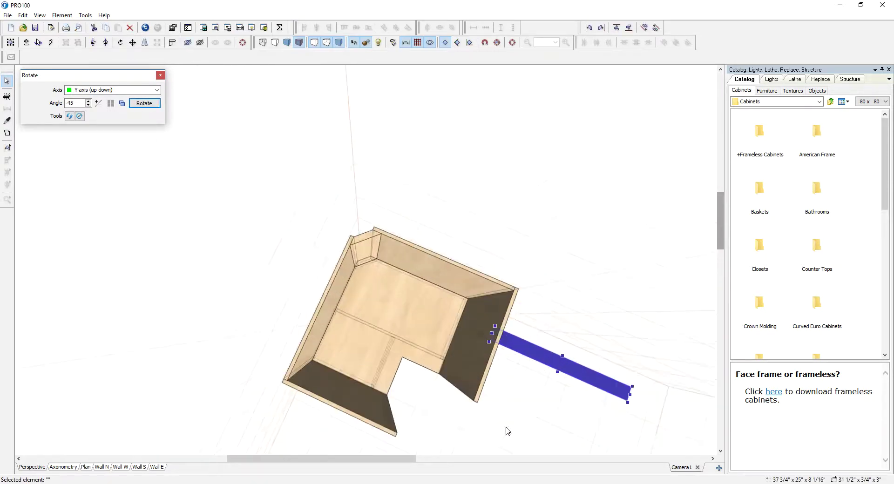
middle_drag(451, 463, 444, 441)
drag(574, 400, 449, 342)
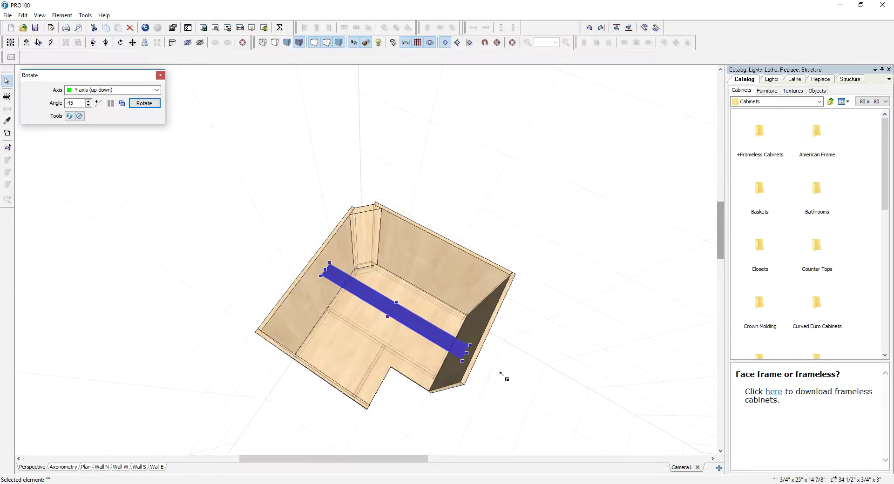
Align the strip with the top and front edges of the right-hand side panel.
middle_drag(543, 397, 559, 353)
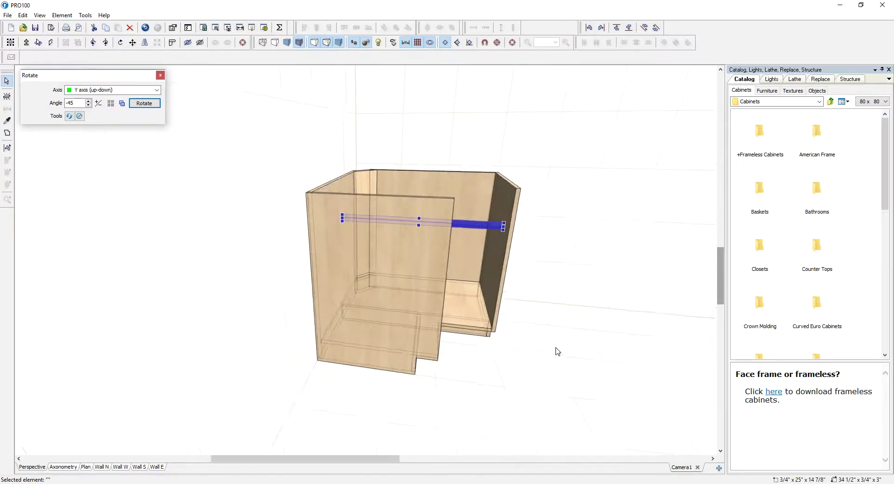
click(511, 229)
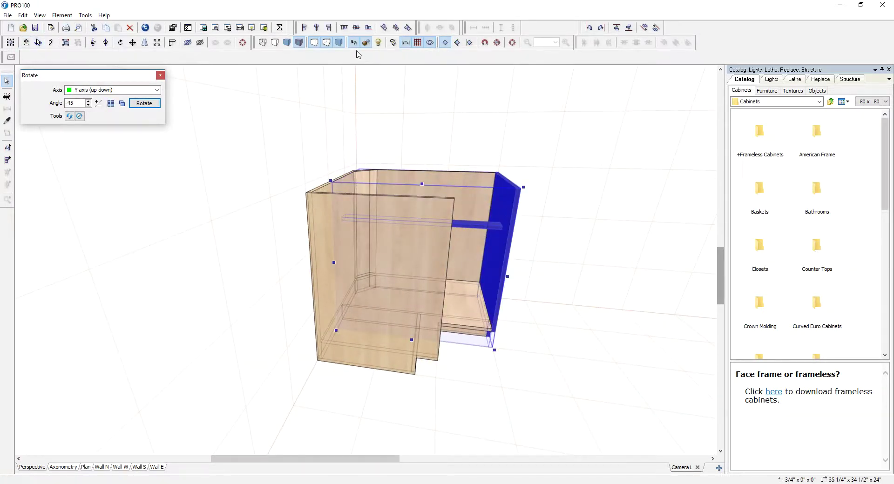
click(345, 28)
click(508, 184)
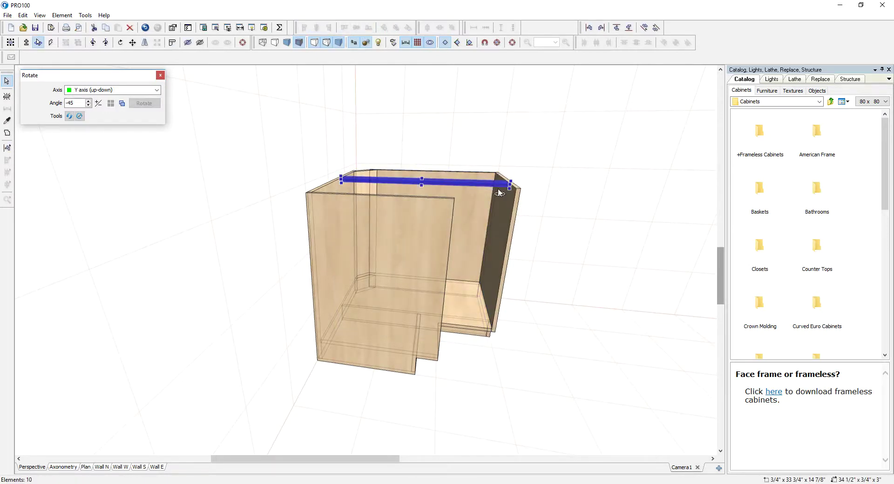
shift+click(514, 207)
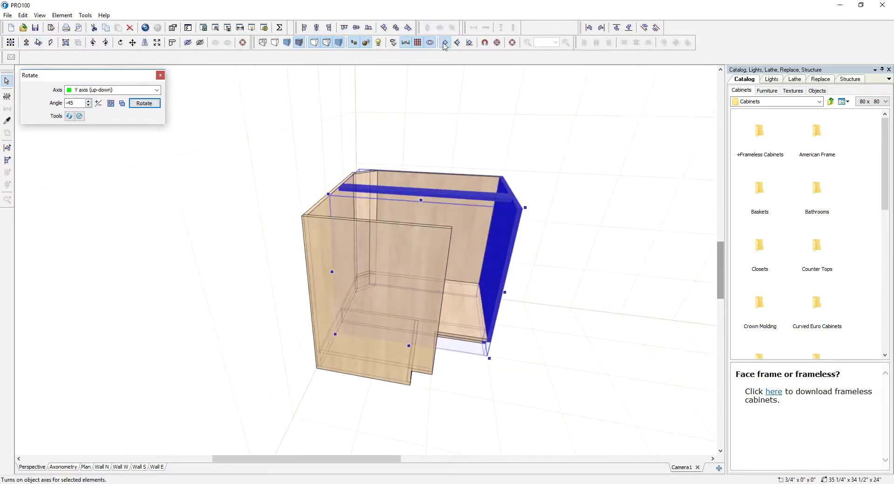
click(385, 31)
Copy the strip toward the left side panel as a piece about 8 9/16 inches long and rotate it 90°.
drag(595, 208, 592, 242)
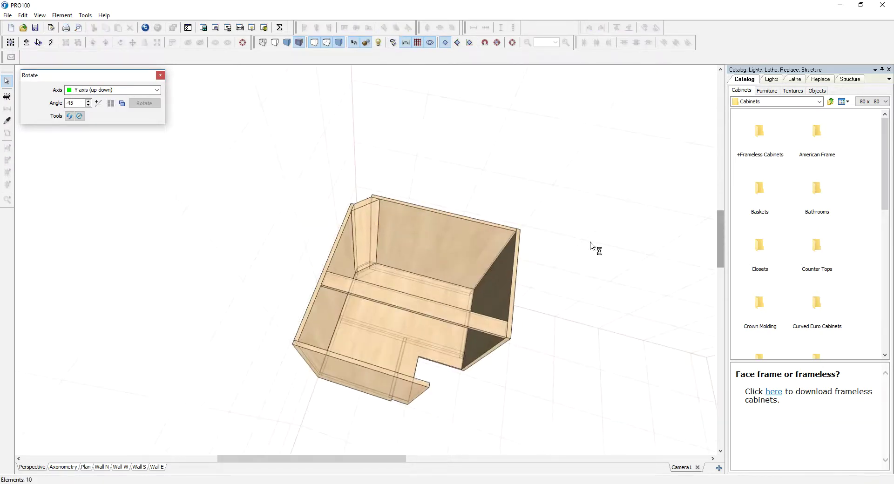
drag(554, 317, 544, 326)
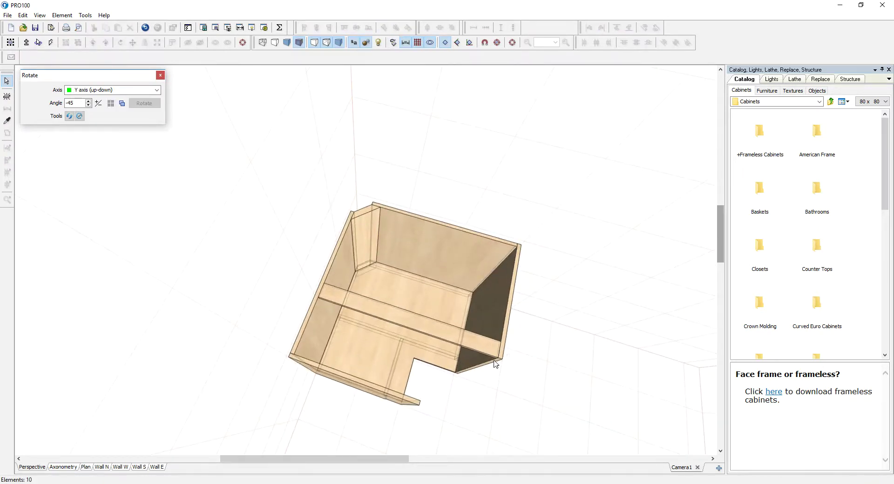
click(471, 347)
drag(471, 347, 355, 332)
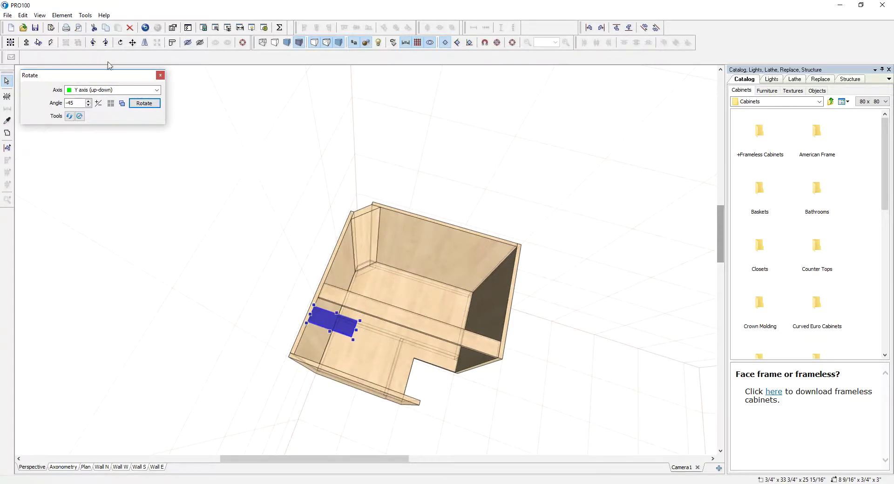
click(93, 42)
Fit the short strip between the long strip and the left-hand side panel, aligning its right edge with that panel's.
drag(336, 369, 390, 428)
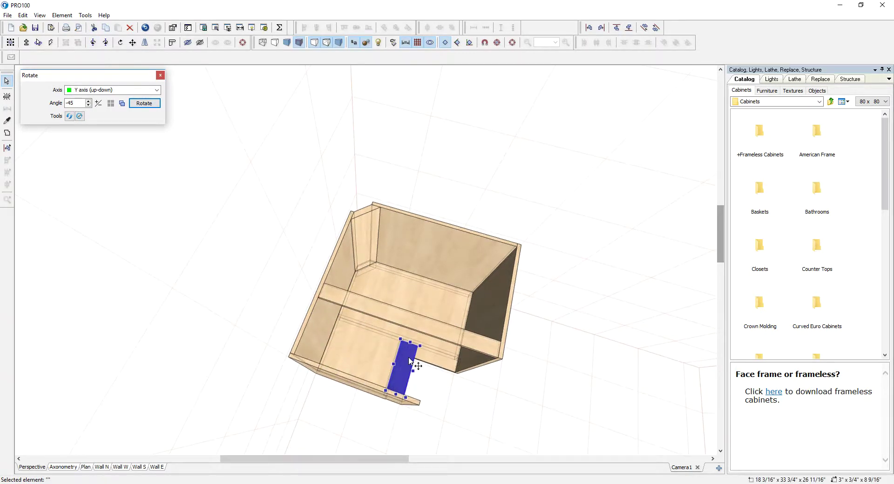
drag(411, 343, 416, 329)
drag(486, 399, 495, 372)
click(423, 266)
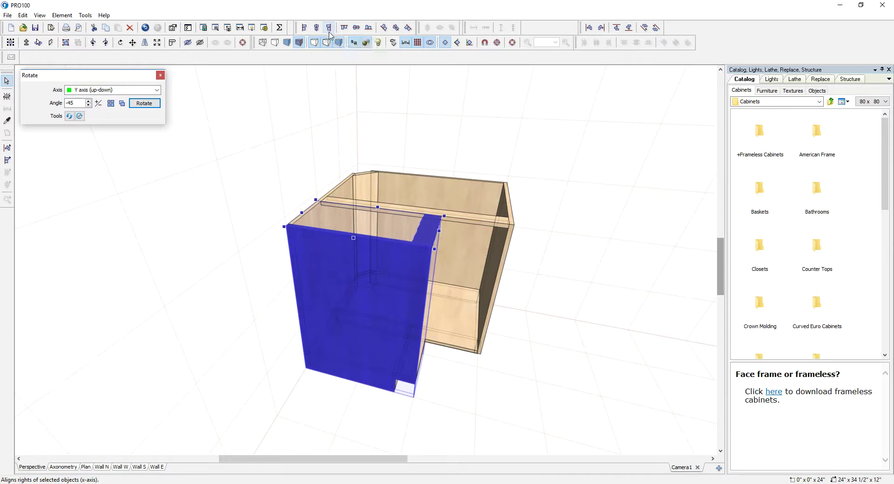
click(610, 302)
drag(556, 284, 595, 309)
Group all the cabinet's boards into a single object.
scroll(565, 283, down, 3)
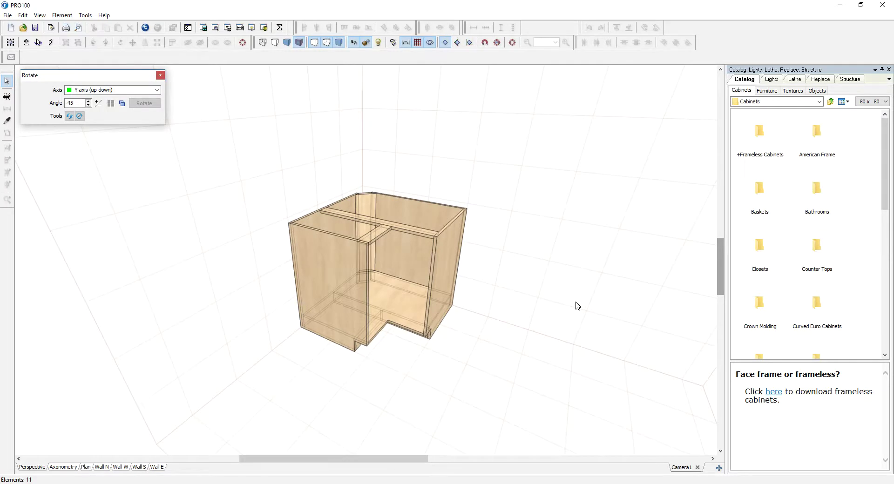
key(ctrl+a)
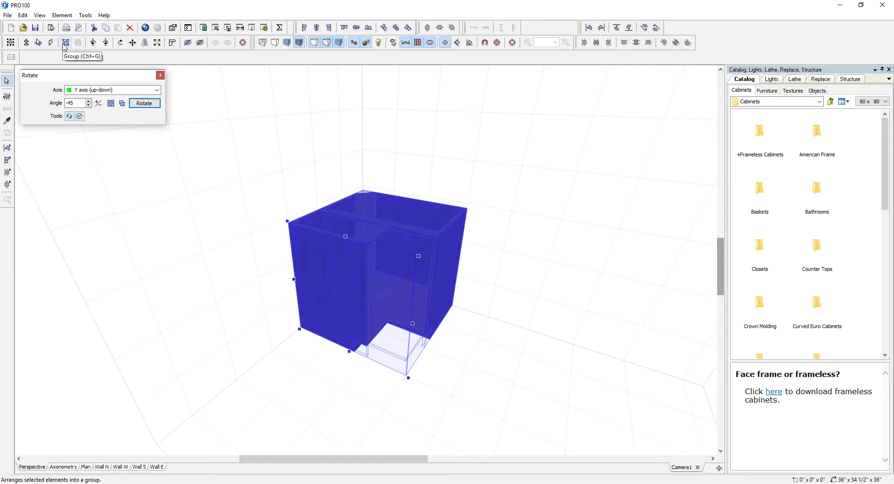
right_click(320, 217)
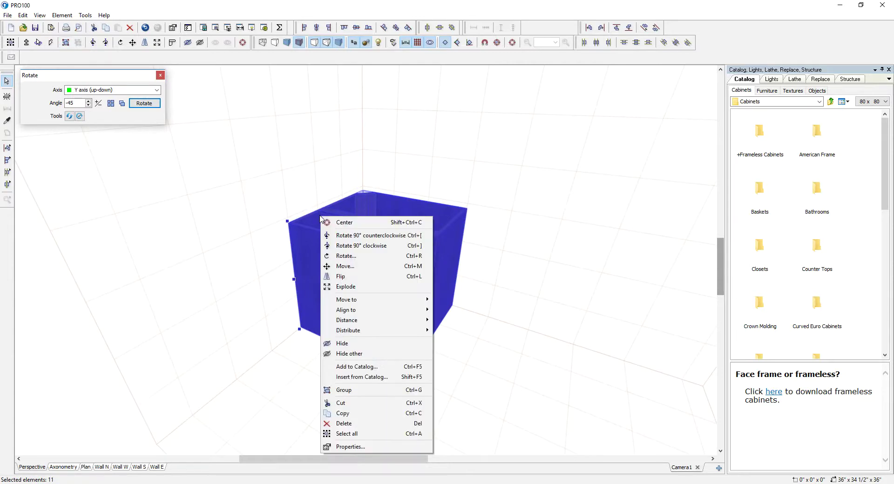
click(354, 390)
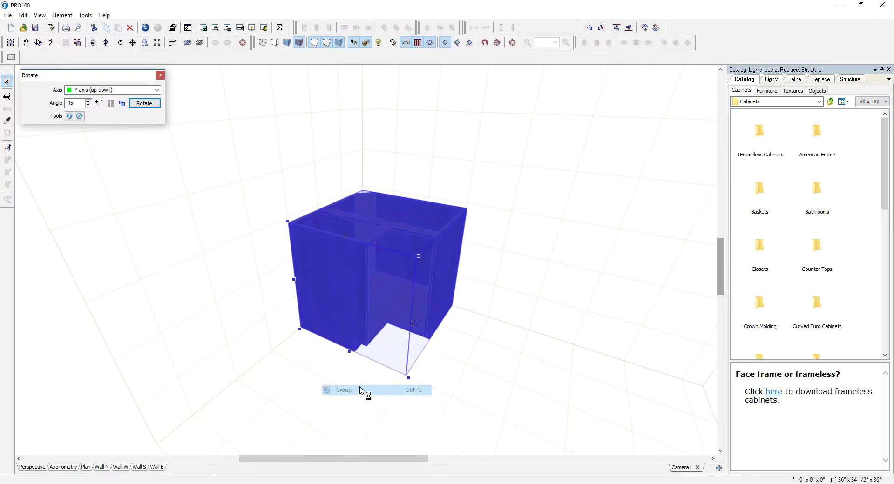
drag(582, 299, 361, 295)
click(413, 343)
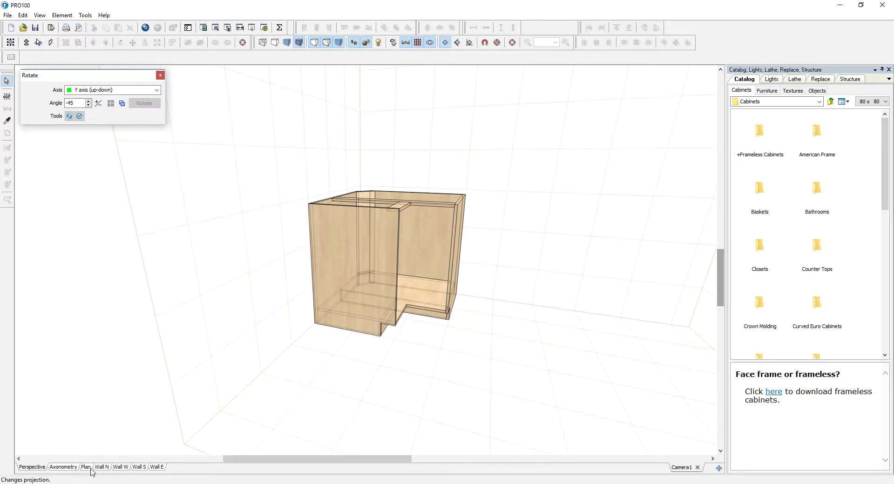
Dimension the grouped cabinet's overall height and width in the Wall N elevation.
click(101, 467)
scroll(423, 353, down, 1)
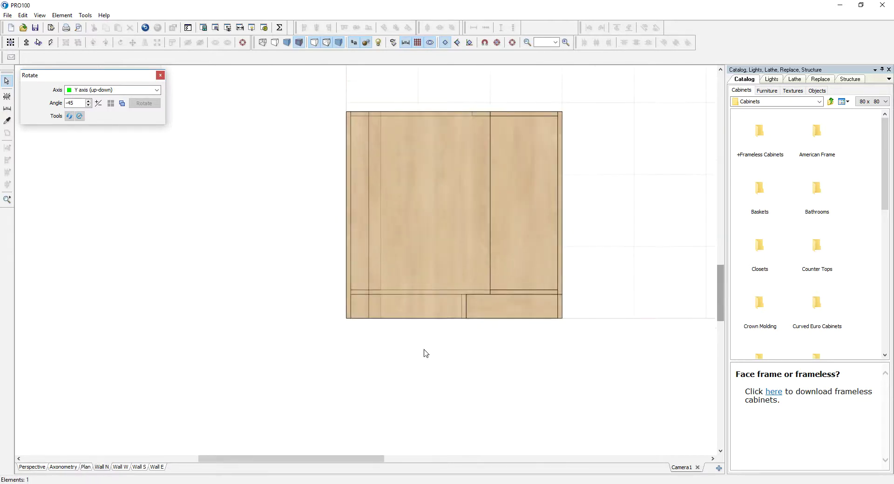
middle_drag(423, 353, 375, 384)
click(384, 321)
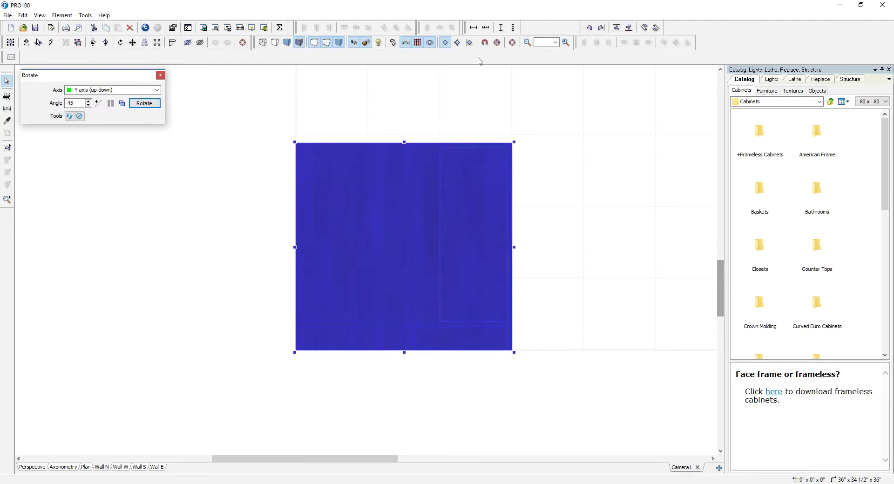
click(500, 28)
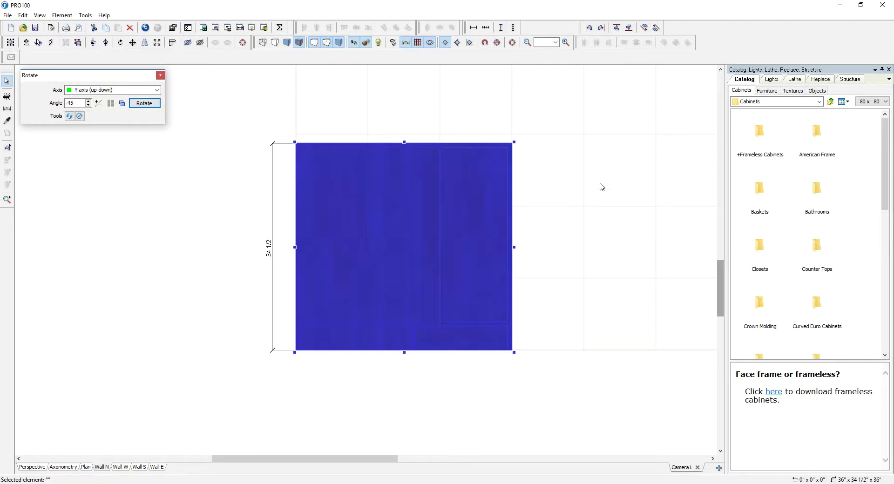
click(473, 28)
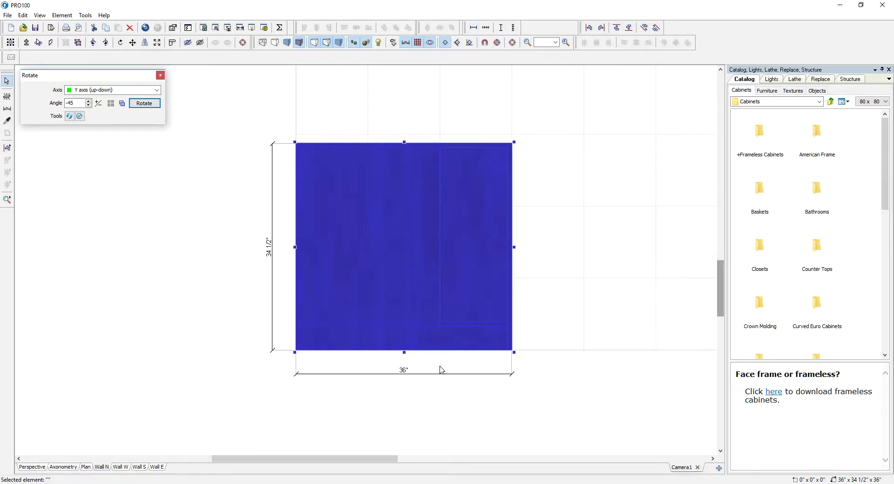
Copy the notched bottom board onto the floor beside the cabinet in perspective view and open the copy in the shape editor.
click(40, 468)
drag(486, 318, 495, 345)
drag(556, 316, 598, 309)
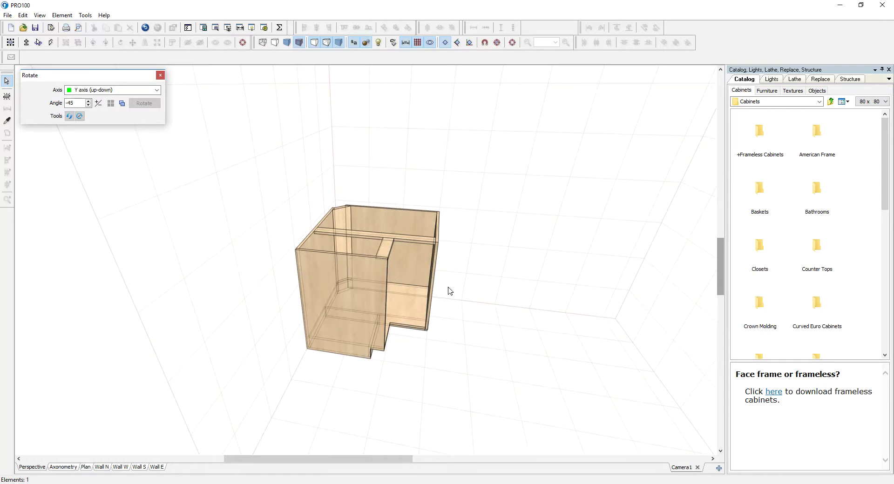
click(413, 325)
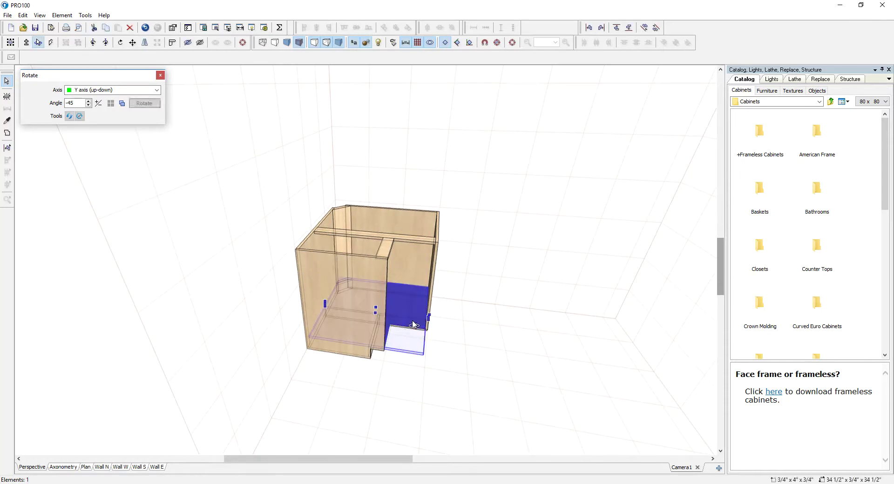
drag(405, 320, 531, 350)
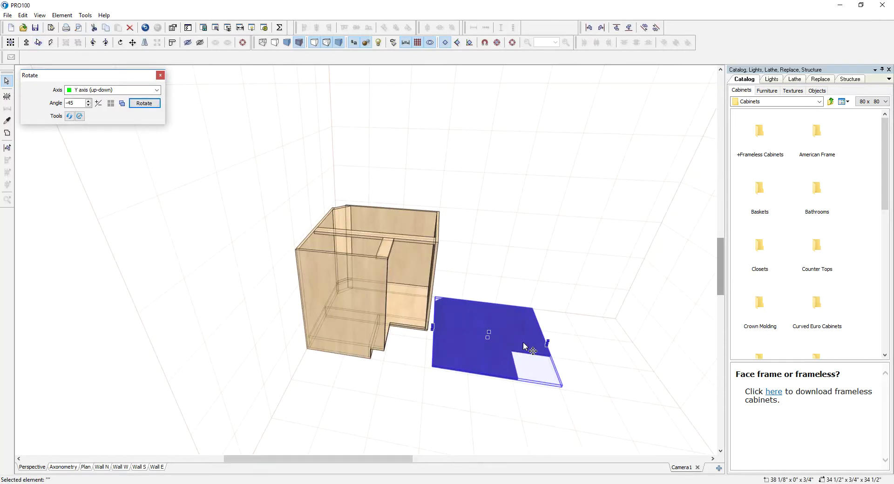
click(10, 135)
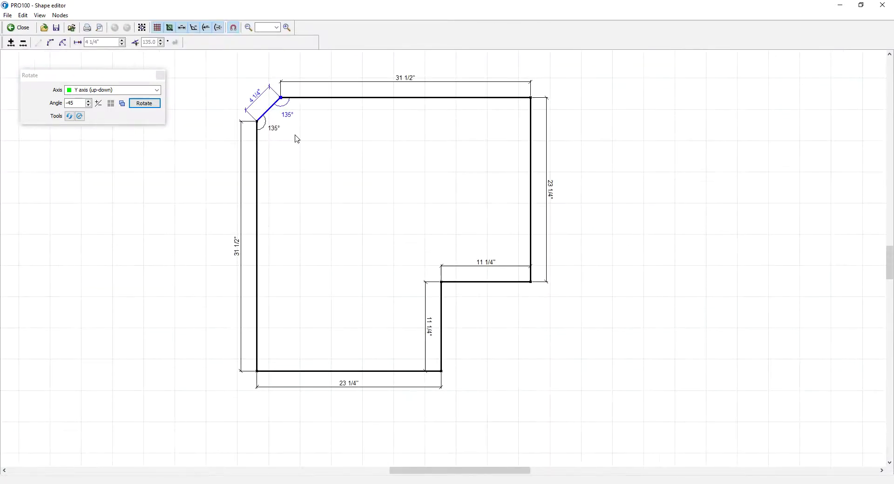
Square off the board's diagonal corner by adding a node at the outer corner and deleting the two leftover nodes.
click(11, 42)
drag(270, 112, 257, 98)
click(258, 121)
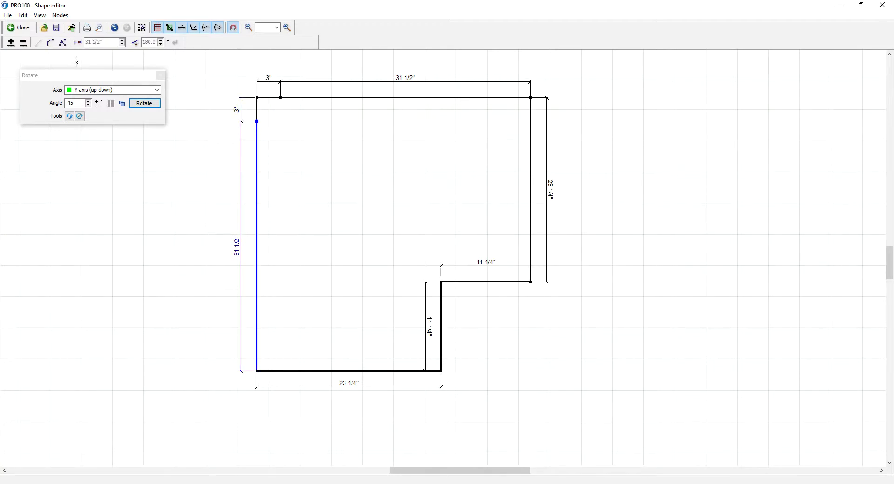
click(23, 43)
click(281, 97)
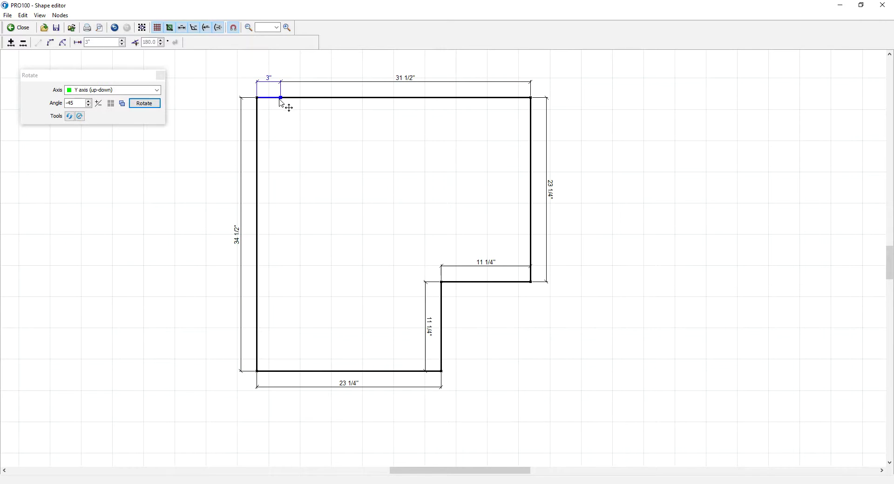
click(24, 44)
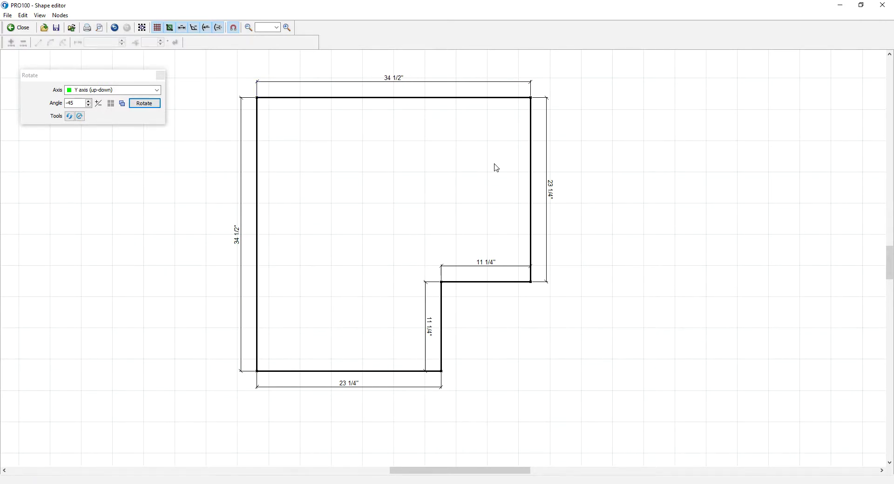
Try to lengthen the board's top edge to 36 inches and undo the change.
click(533, 103)
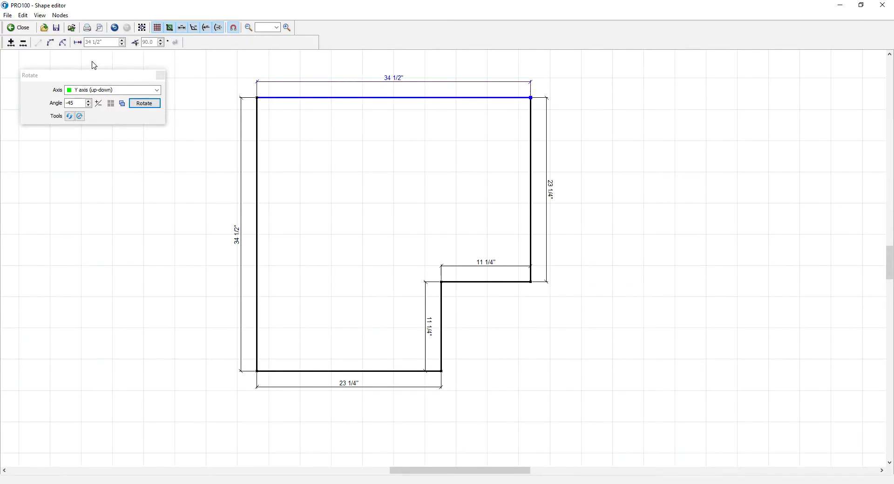
drag(109, 42, 46, 35)
text(36)
key(Return)
key(ctrl+z)
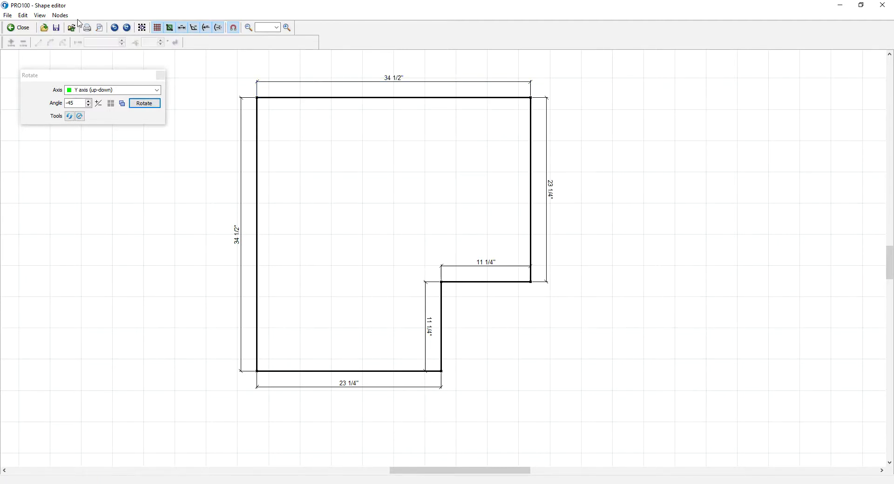
Set the length of the outline's long top edge to 36 inches.
click(490, 100)
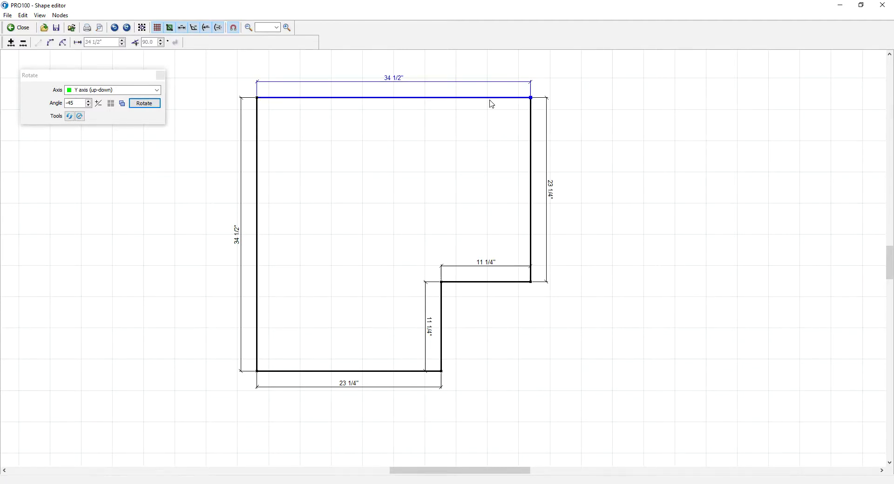
click(78, 46)
text(36)
key(Return)
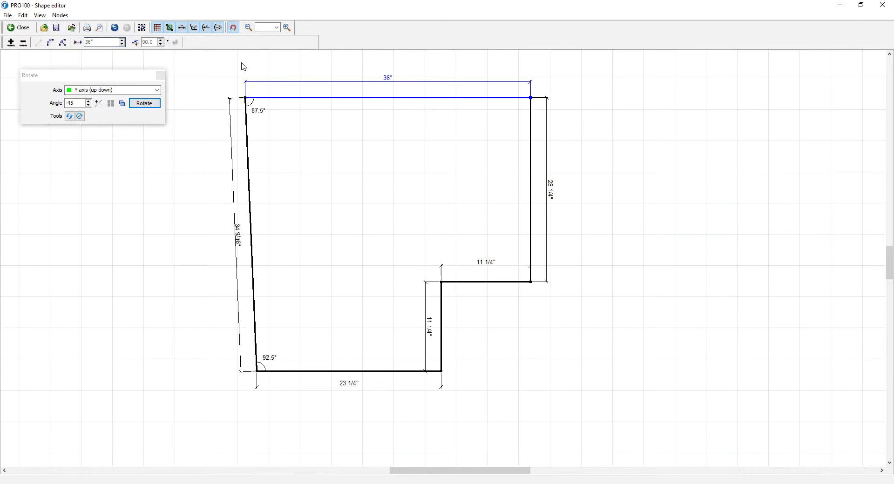
Try to set only the slanted left edge's length to 36 inches, and undo it.
click(250, 103)
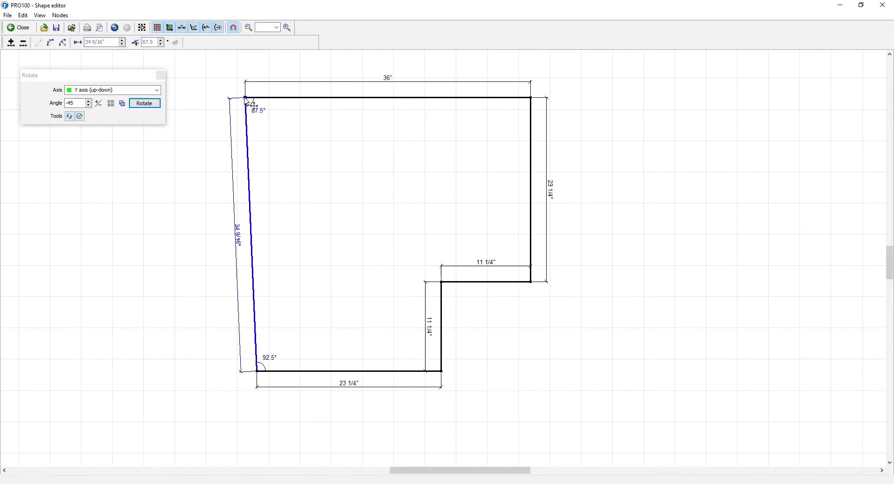
click(79, 46)
text(36)
key(Return)
key(ctrl+z)
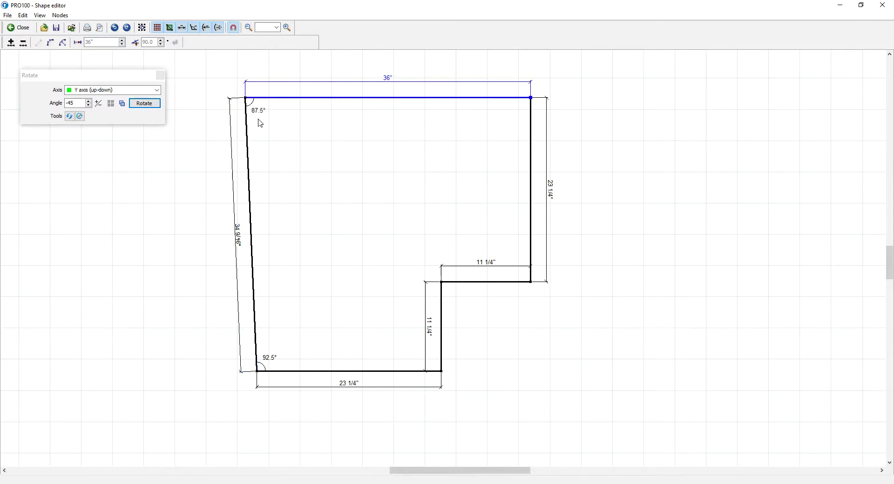
Set the outline's left edge to a 90° angle and a length of 36 inches.
click(247, 108)
double_click(155, 44)
text(9)
drag(112, 43, 38, 52)
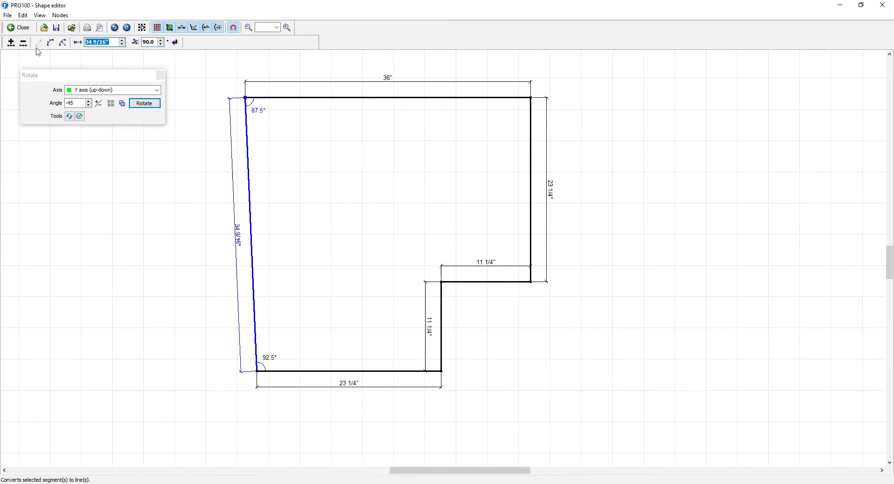
text(36)
key(Return)
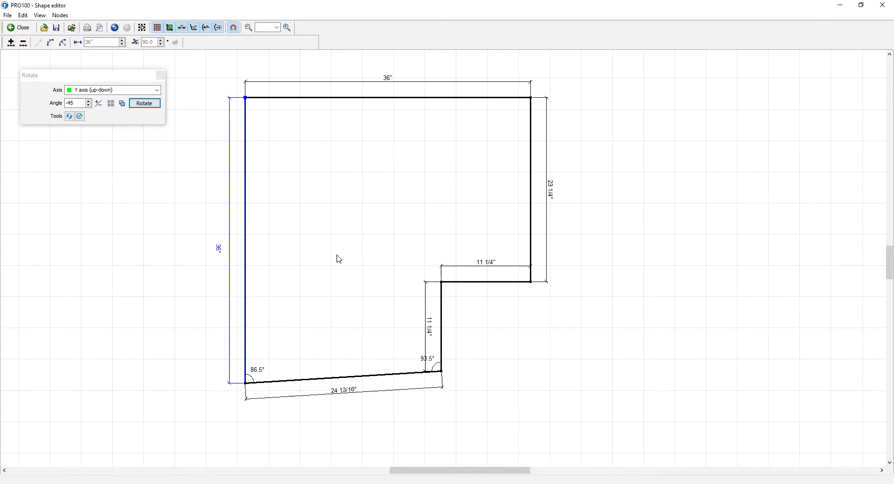
Try to set the slanted bottom edge's length to 25 inches, and undo it.
click(248, 384)
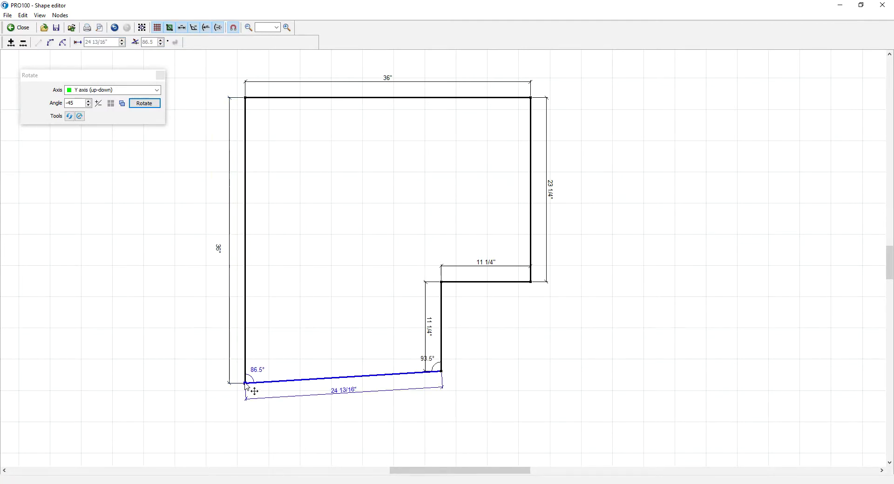
scroll(354, 352, down, 1)
middle_drag(496, 389, 502, 352)
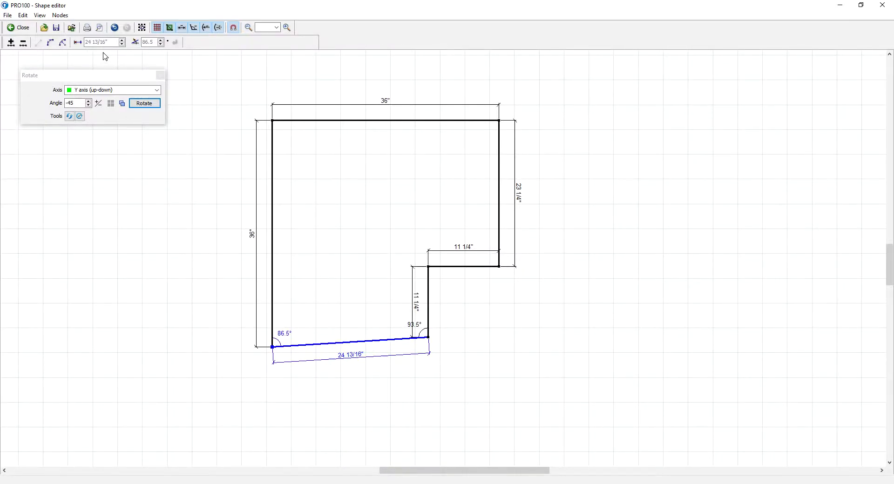
click(84, 43)
text(25)
key(Return)
key(ctrl+z)
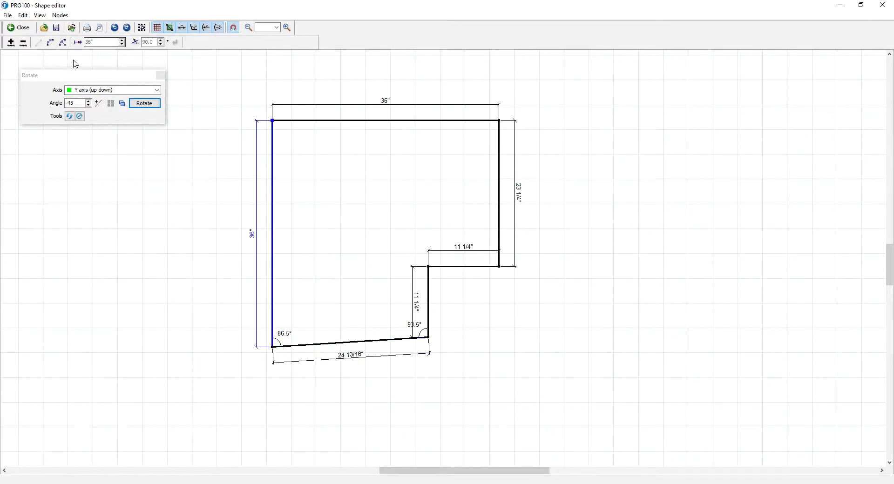
Try to make the bottom edge 25 inches long at a 90° angle, and undo the distorted outline.
click(273, 349)
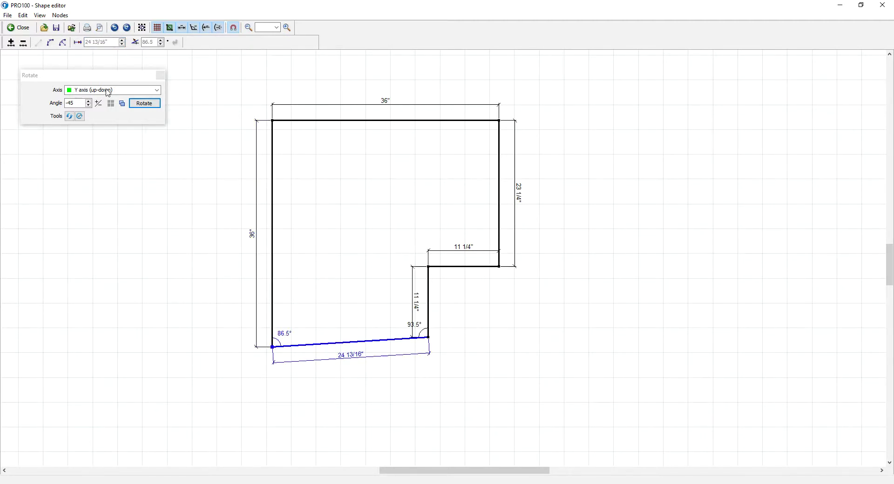
click(86, 42)
text(25)
click(151, 45)
key(Return)
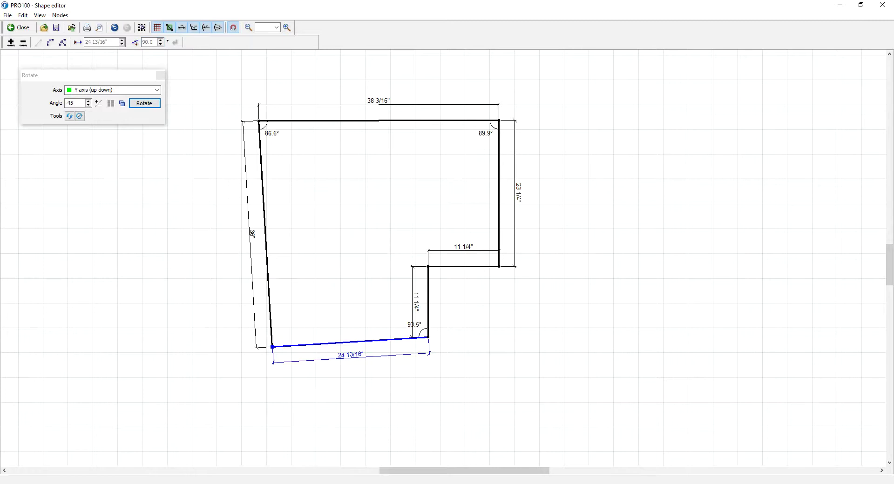
key(ctrl+z)
Straighten the outline's bottom edge to a 90° angle and set its length to 25 inches.
click(277, 347)
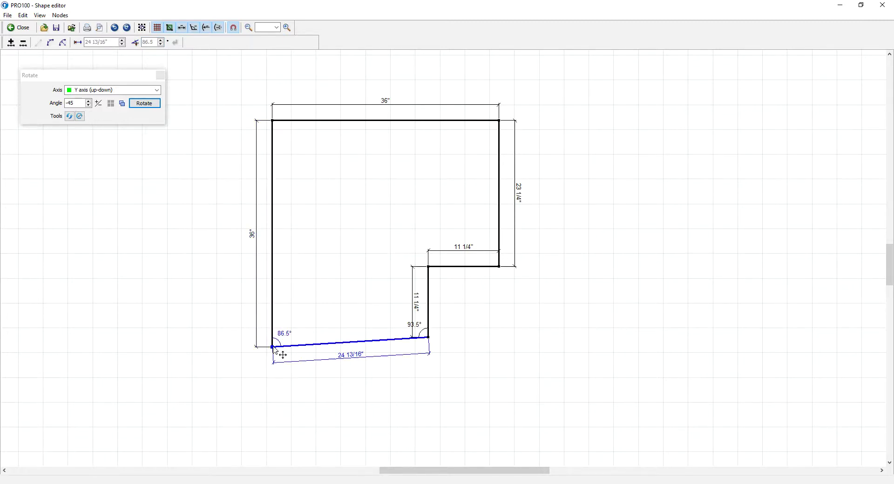
click(113, 44)
text(2)
key(Tab)
text(90)
key(Return)
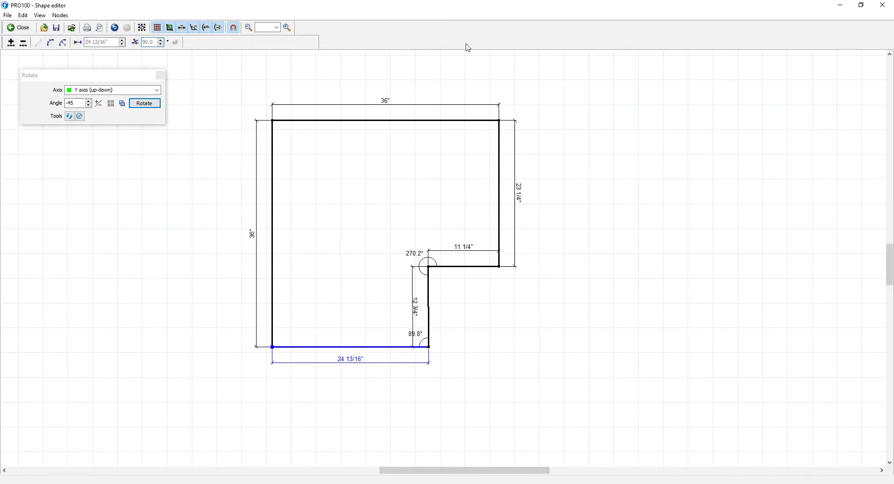
drag(110, 43, 66, 46)
key(BackSpace)
text(25)
key(Return)
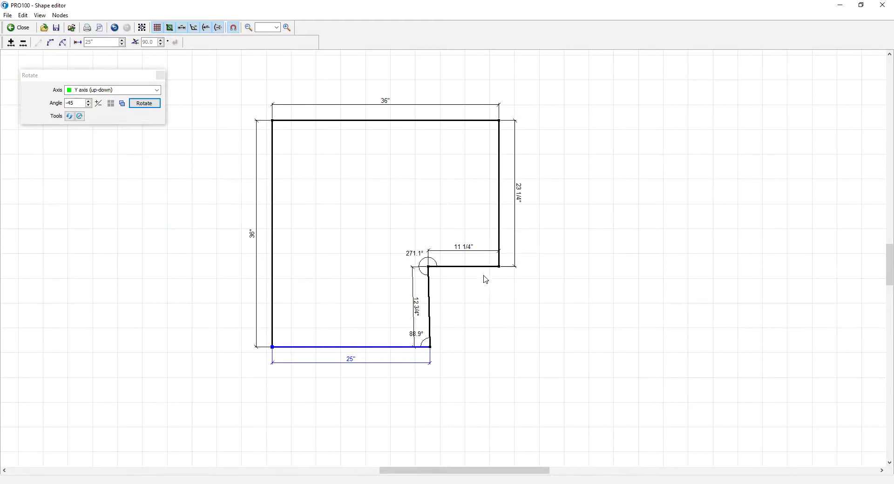
Set the length of the outline's right edge to 25 inches.
click(499, 269)
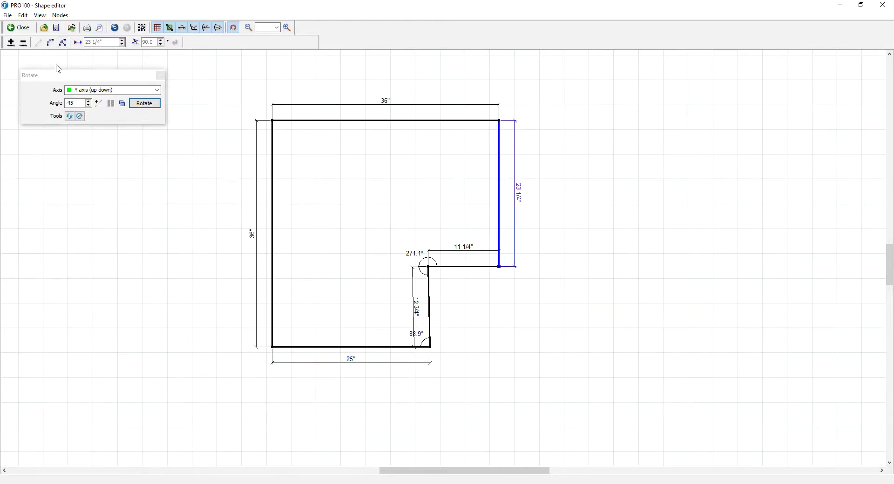
click(77, 42)
text(25)
key(Return)
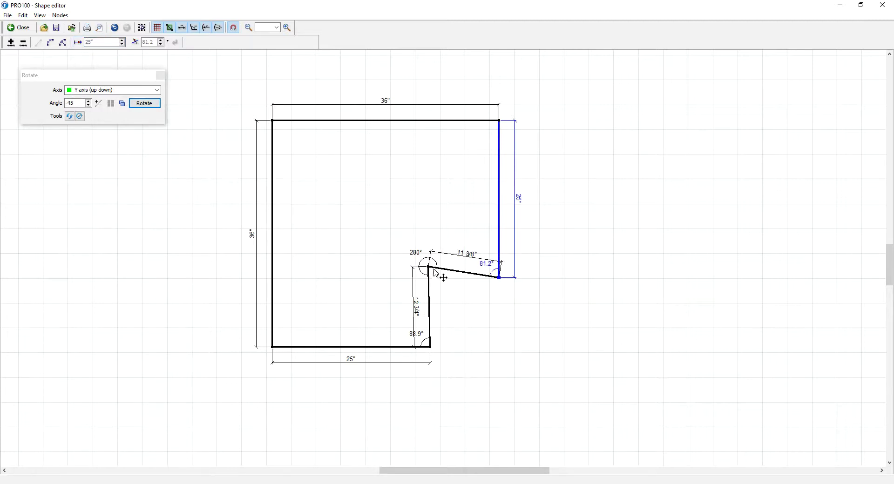
Move the notch's inner corner so both notch edges are square and 11 inches long, and close the shape editor.
drag(428, 268, 431, 273)
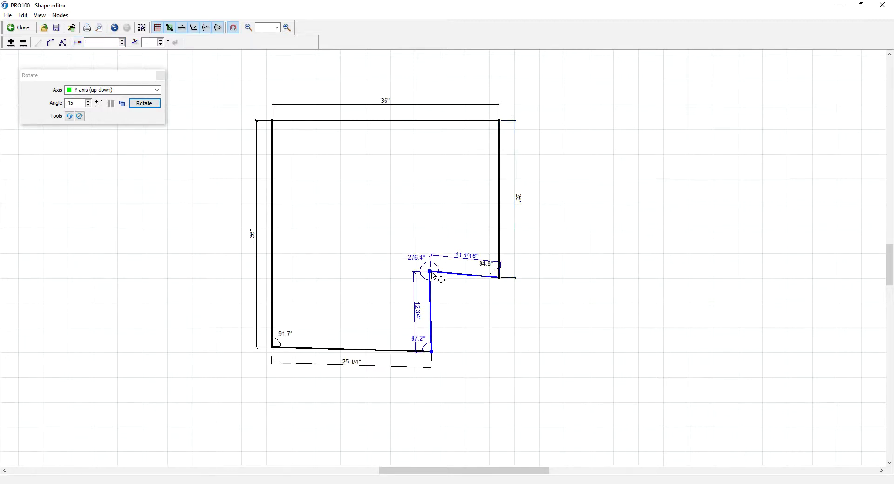
key(ctrl+z)
click(431, 278)
click(430, 268)
drag(429, 270, 432, 281)
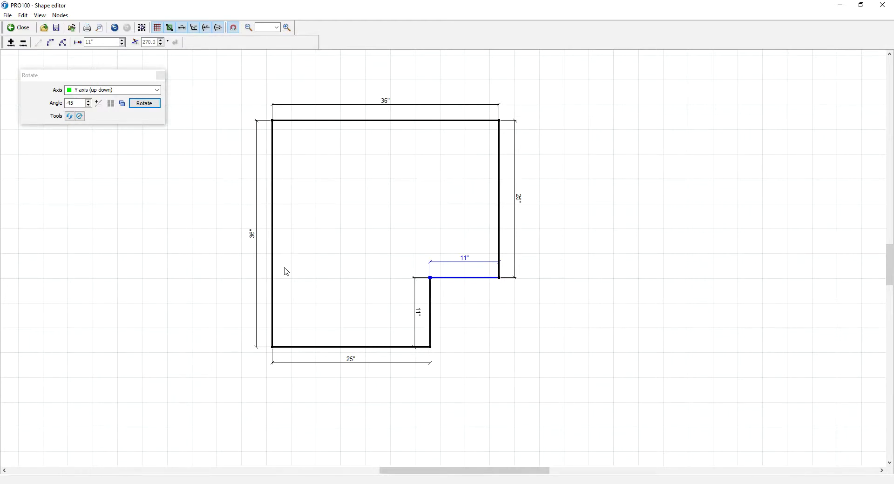
click(19, 28)
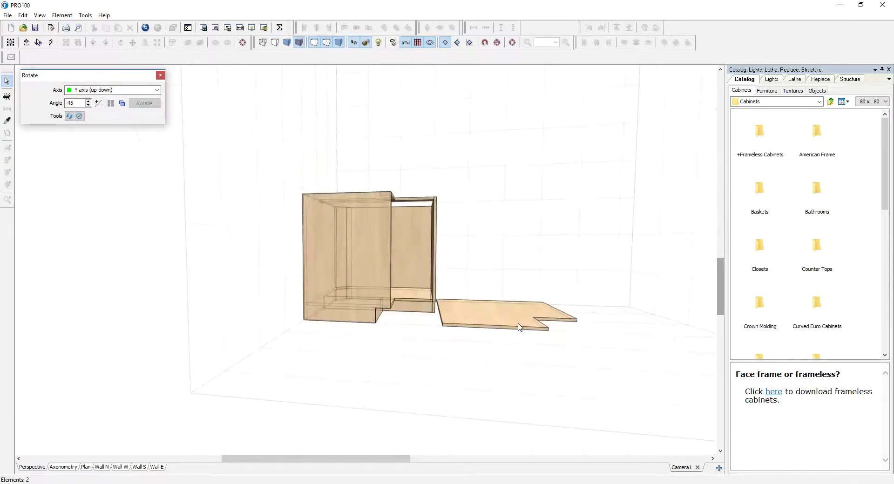
Set the height of the reshaped board on the floor to 1.5 inches.
double_click(519, 324)
double_click(561, 240)
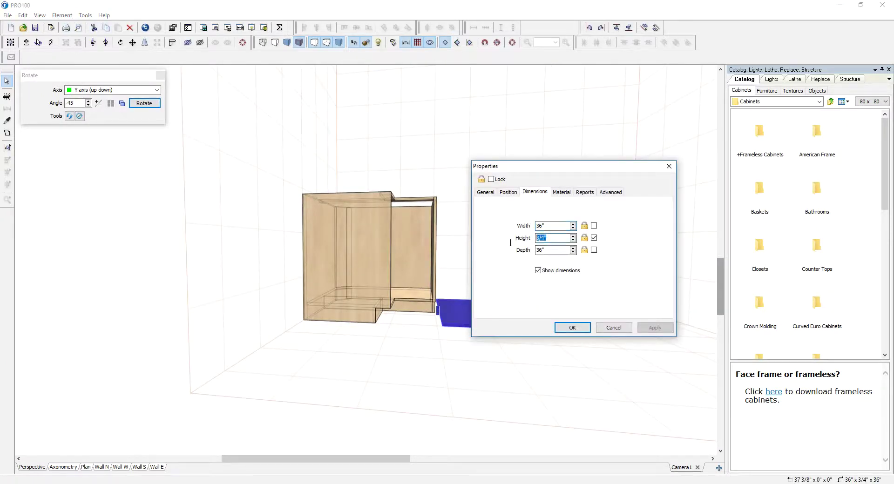
text(1.5)
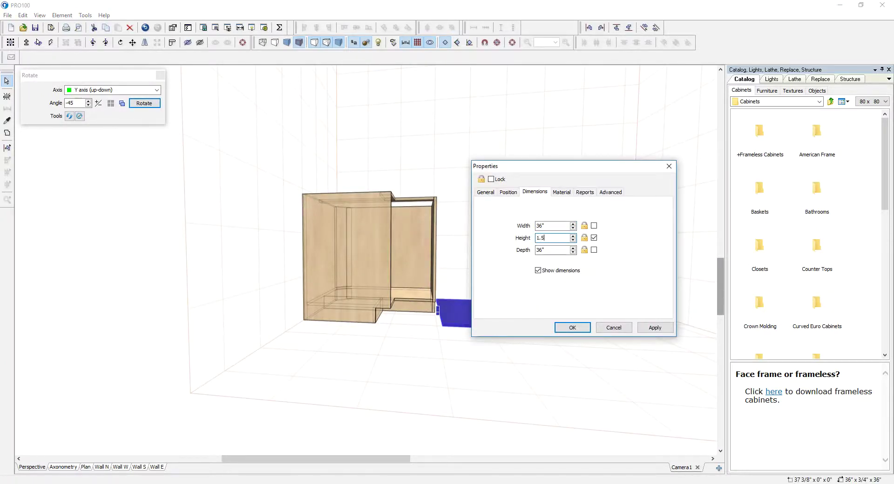
click(566, 330)
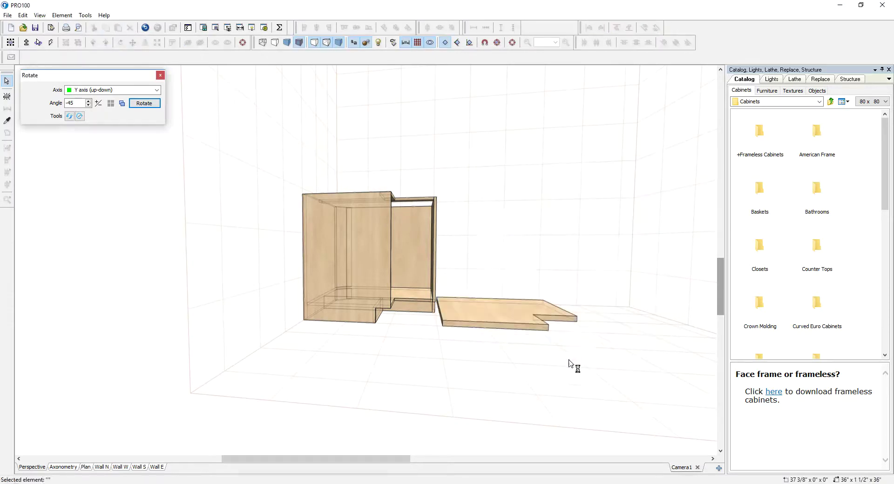
Place the thickened notched board on top of the corner cabinet, flush into the room corner.
drag(508, 316, 206, 277)
drag(568, 204, 545, 250)
drag(502, 274, 522, 273)
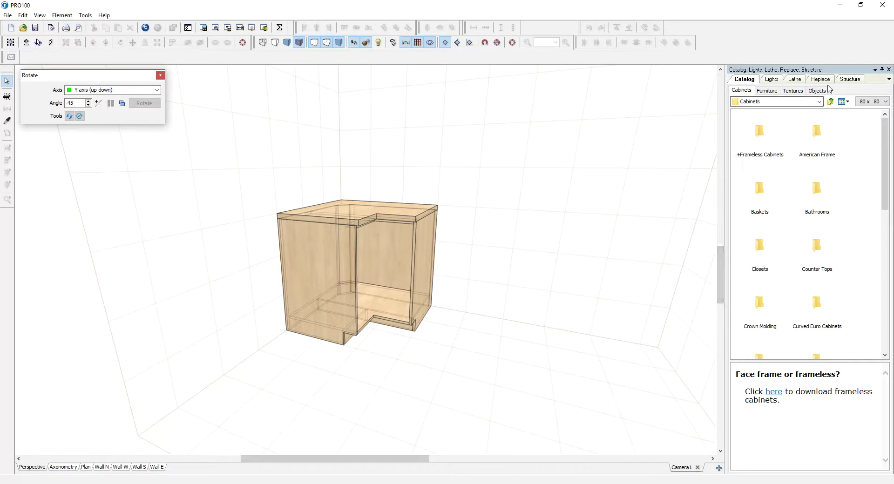
Name the 36 x 36 x 1 1/2 inch board "countertop" and move it into the cabinet group in the project structure.
click(847, 80)
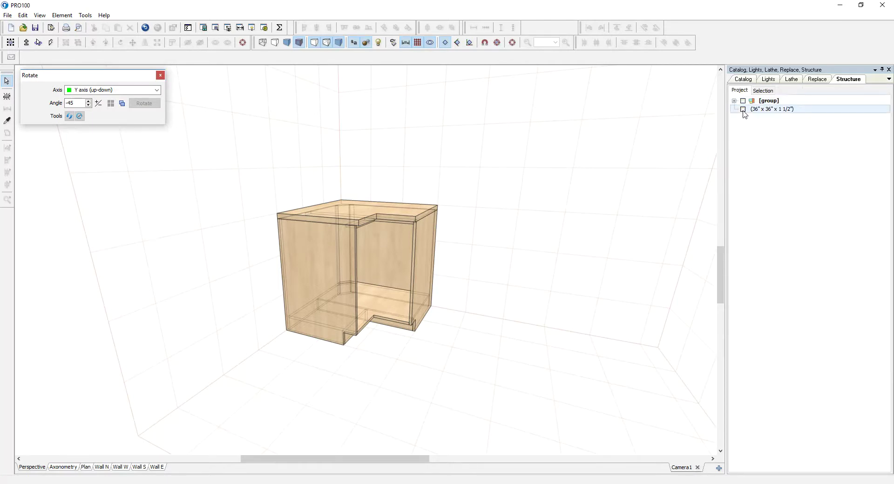
click(777, 113)
double_click(778, 112)
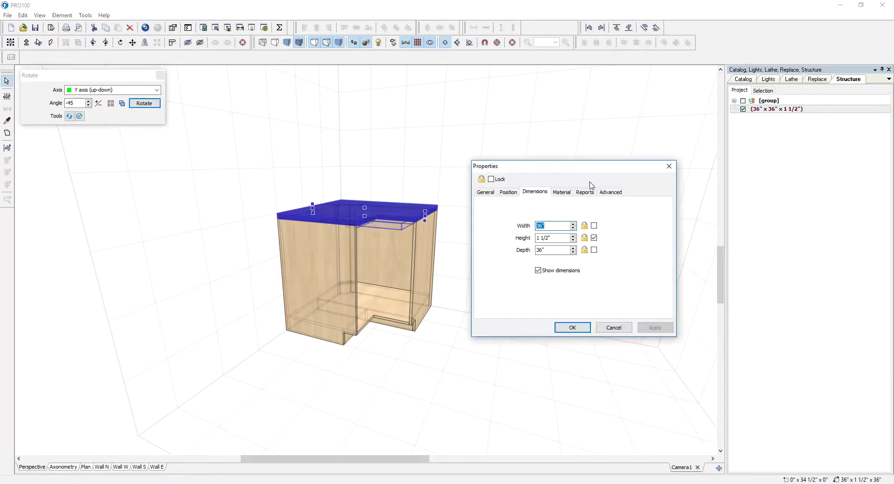
click(485, 192)
text(countertop)
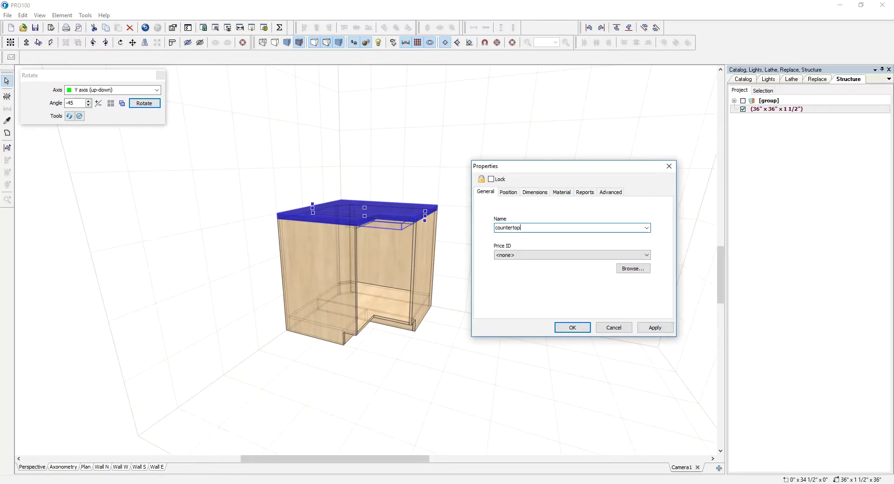
click(574, 328)
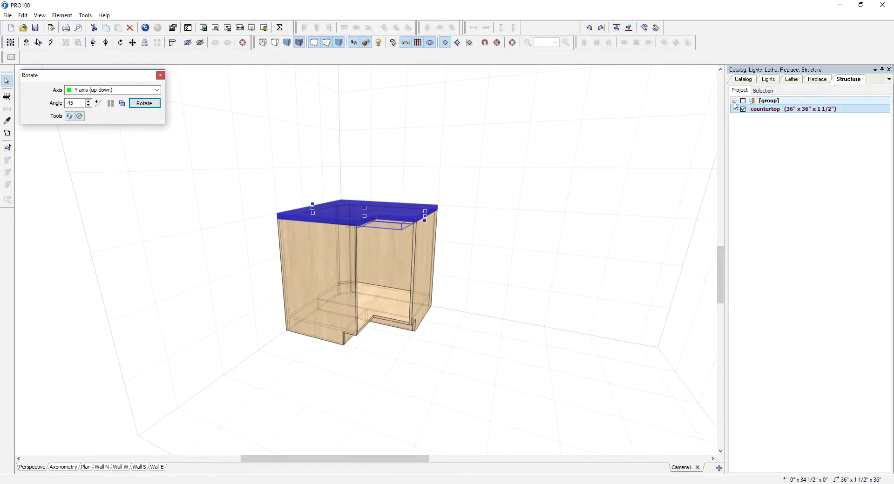
drag(755, 111, 762, 104)
Name the 34 1/2 x 34 1/2 x 3/4 inch board in the cabinet group "bottom".
click(751, 109)
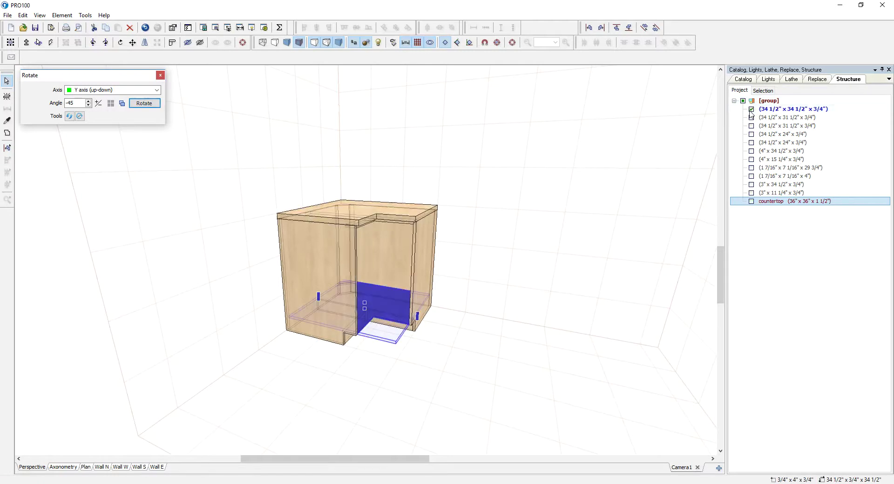
double_click(785, 110)
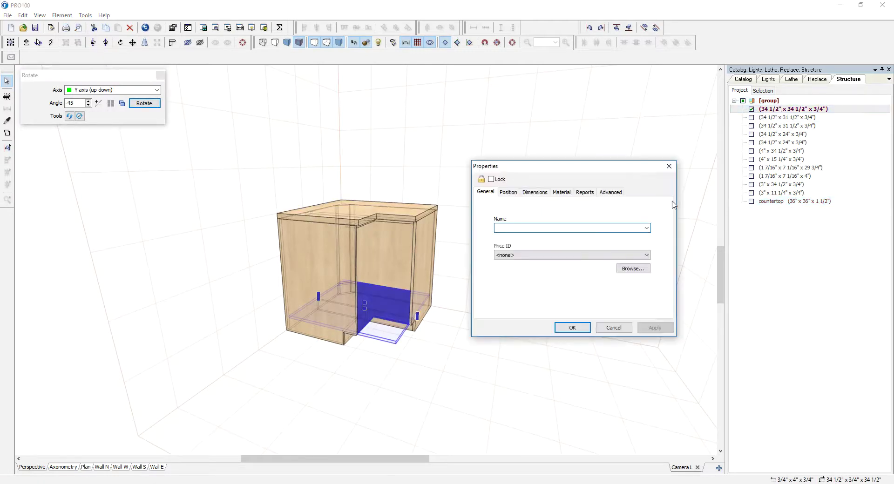
text(bottom)
click(573, 327)
Name both 34 1/2 x 31 1/2 x 3/4 inch boards in the cabinet group "back panel".
click(751, 118)
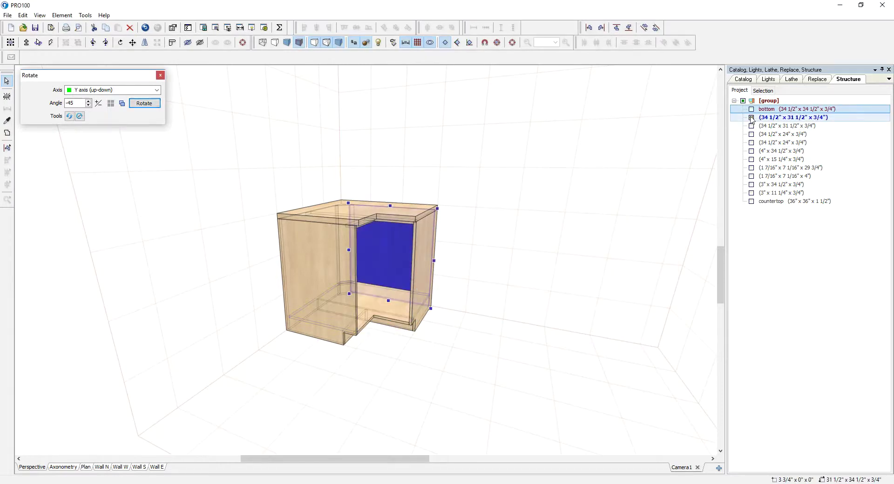
double_click(775, 118)
text(back panel)
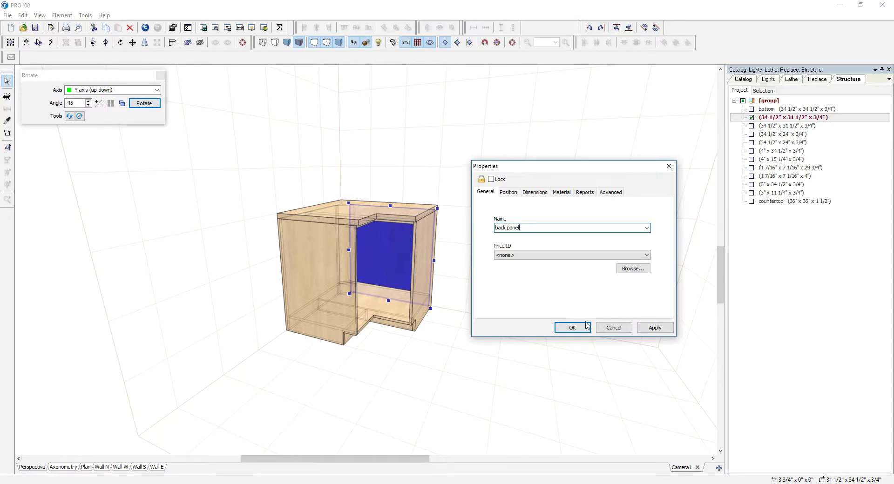
click(572, 327)
click(751, 125)
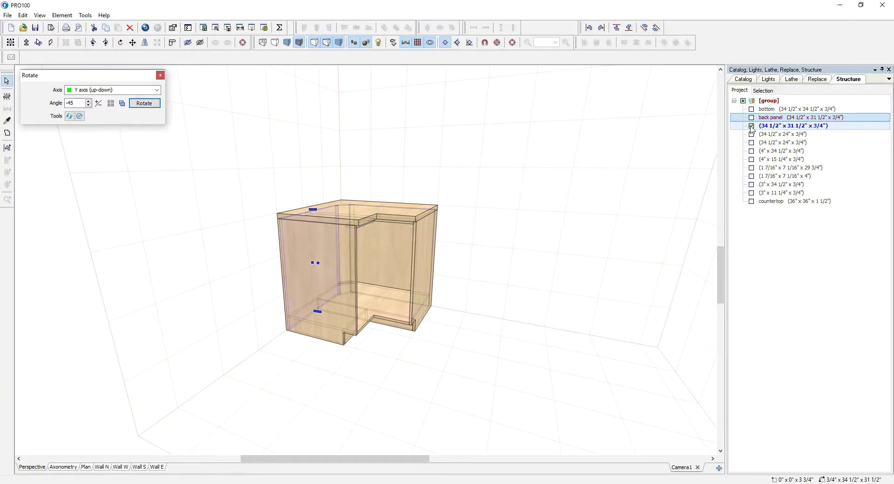
drag(694, 151, 652, 217)
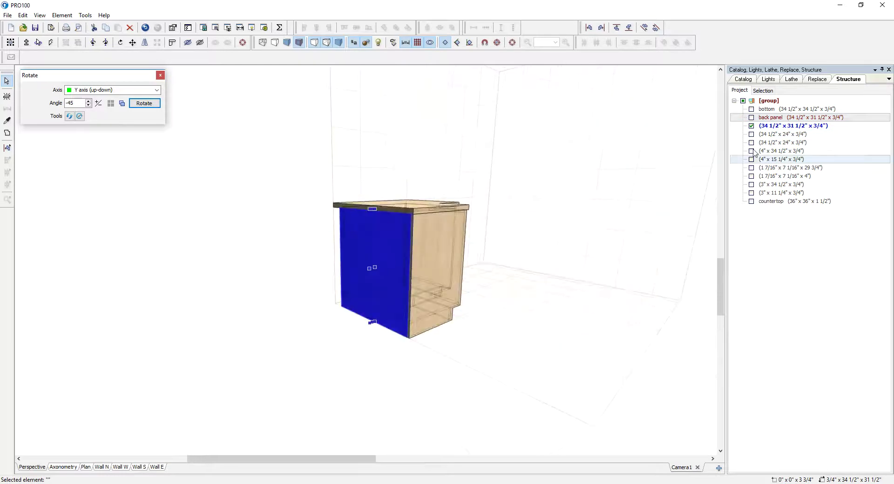
double_click(791, 126)
text(back panel)
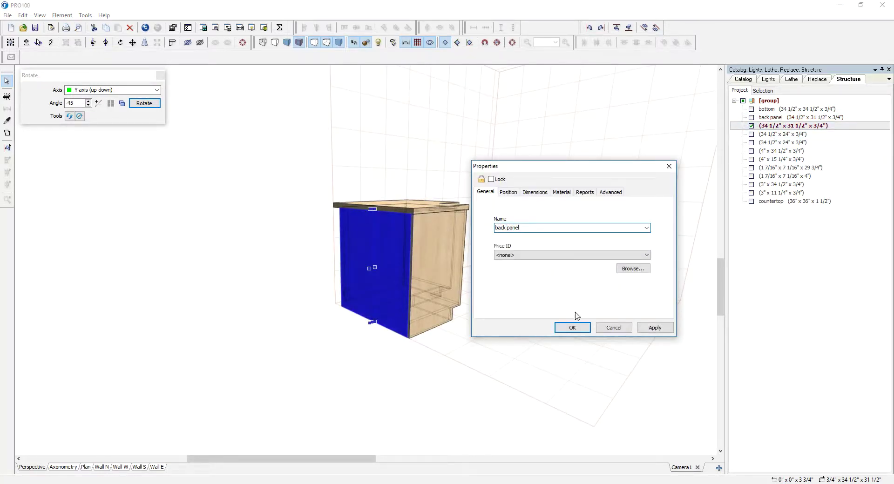
click(573, 329)
Name the 34 1/2 x 24 x 3/4 inch side board at the cabinet's left end "left panel".
right_drag(688, 261, 653, 268)
right_drag(614, 245, 577, 249)
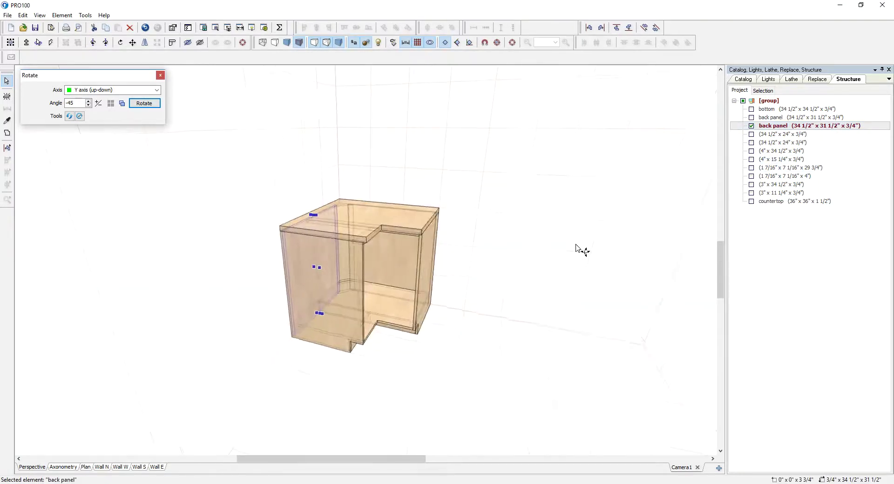
double_click(352, 282)
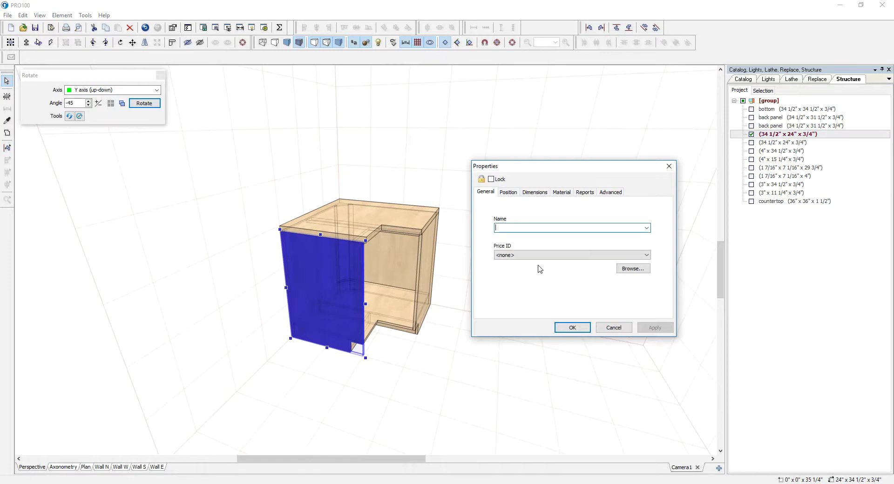
text(left panel)
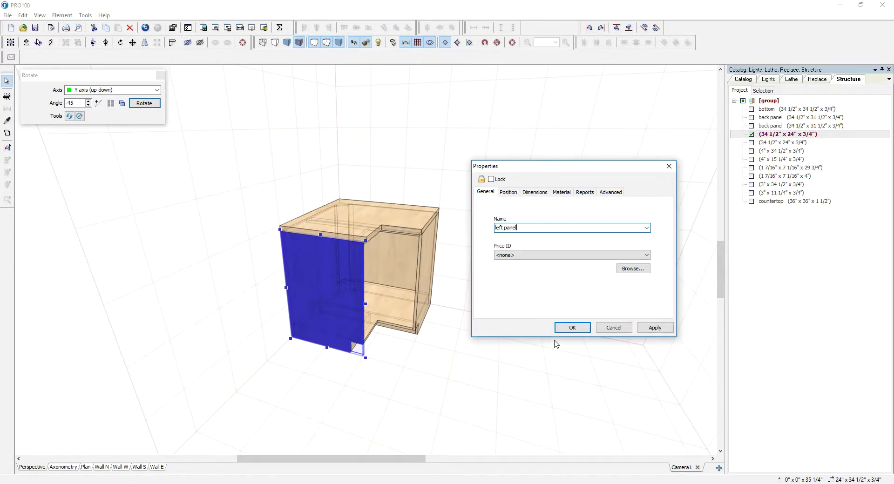
click(572, 328)
Name the remaining 34 1/2 x 24 x 3/4 inch side board "right panel".
click(751, 143)
drag(688, 247, 604, 251)
double_click(787, 143)
text(righ)
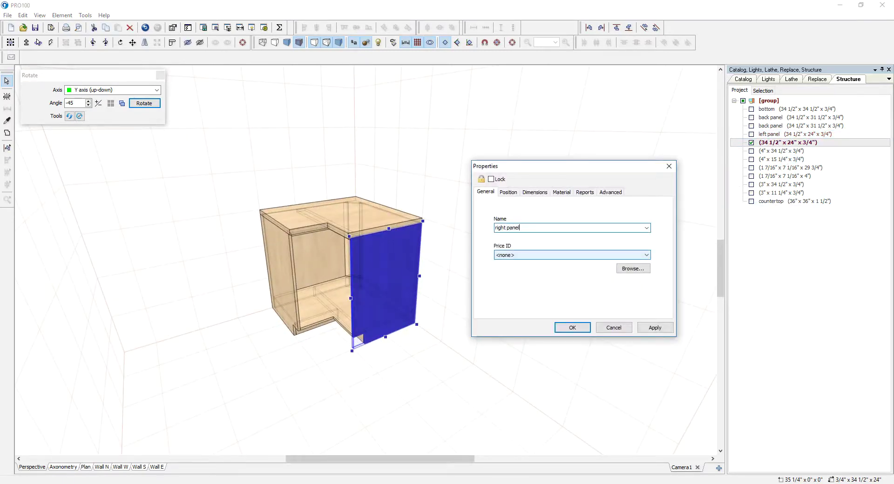
click(579, 328)
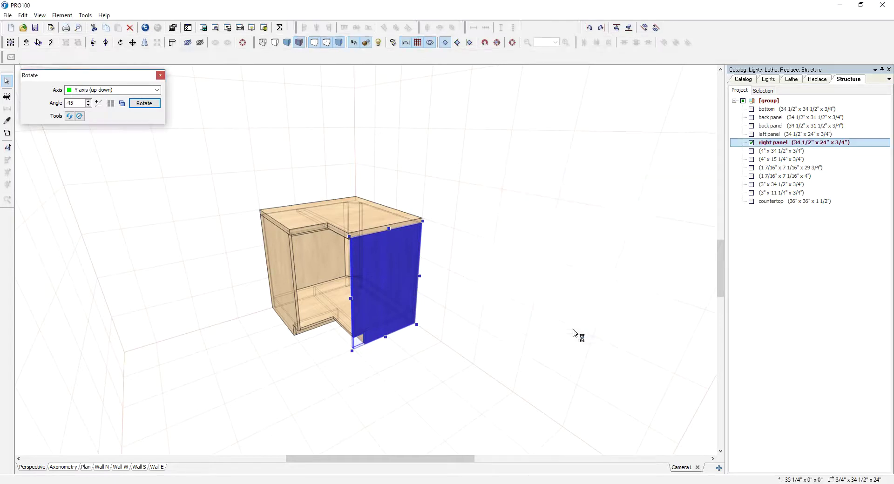
Group the 4 x 34 1/2 inch and 4 x 15 1/4 inch base boards and name the group "toekick".
click(755, 151)
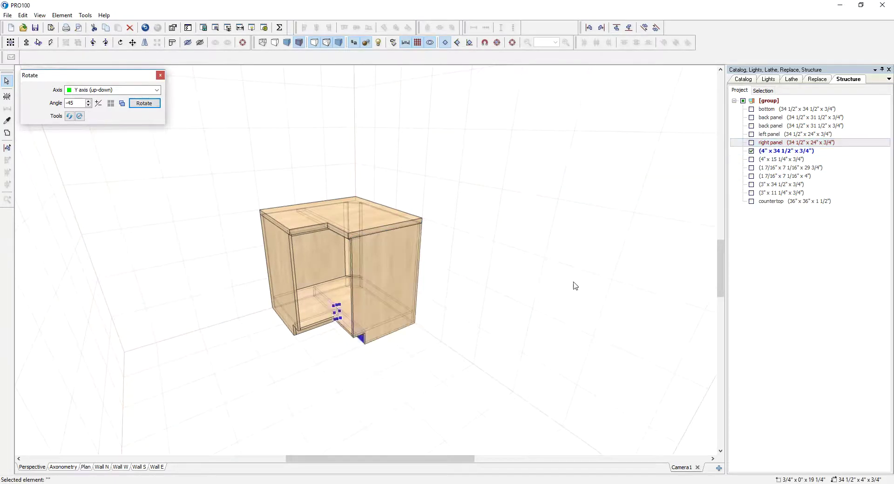
right_drag(573, 286, 591, 214)
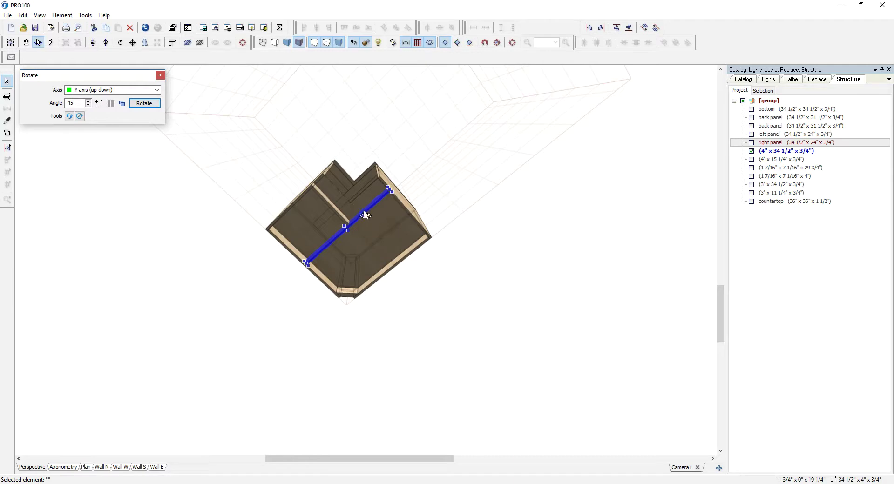
ctrl+click(340, 217)
right_drag(340, 209, 523, 216)
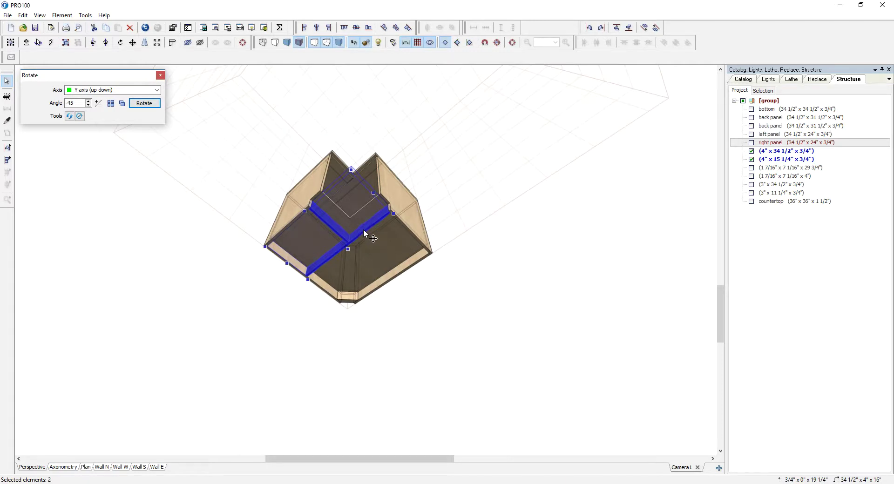
click(66, 43)
double_click(764, 194)
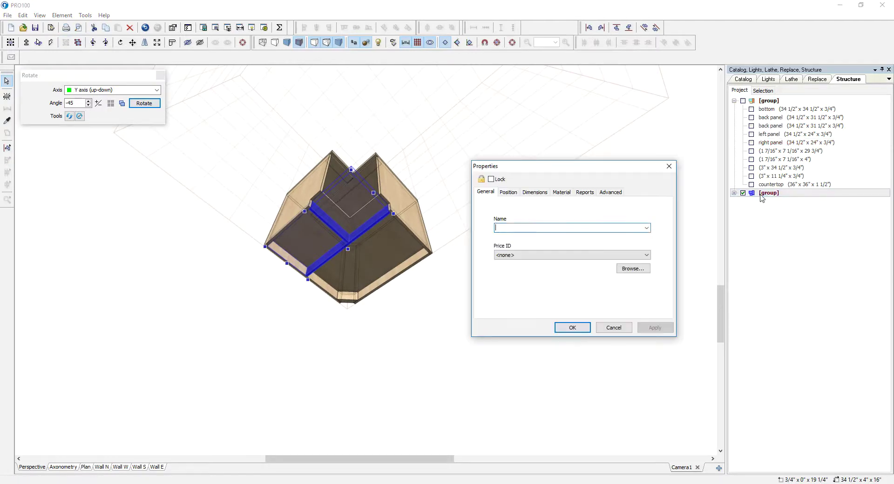
text(to)
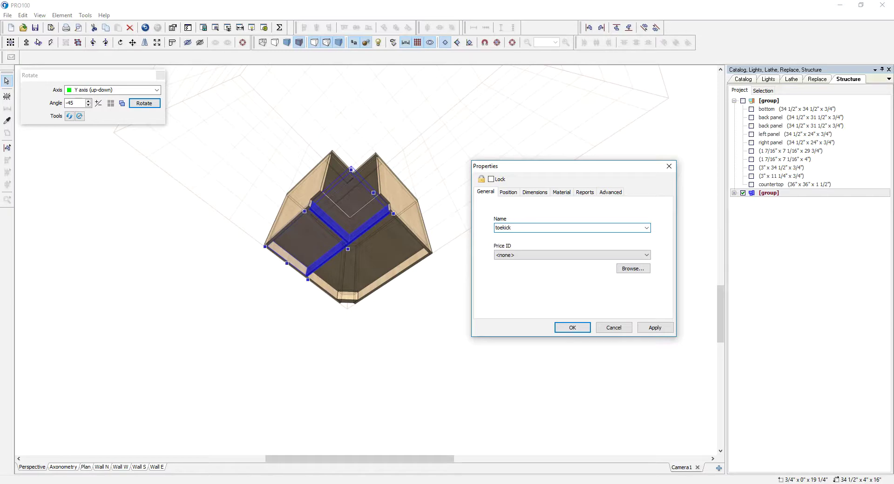
click(579, 331)
Copy the 4-inch-high corner wedge at the back of the cabinet base to a spot further inside the underside.
key(Down)
key(Down)
key(Down)
key(Down)
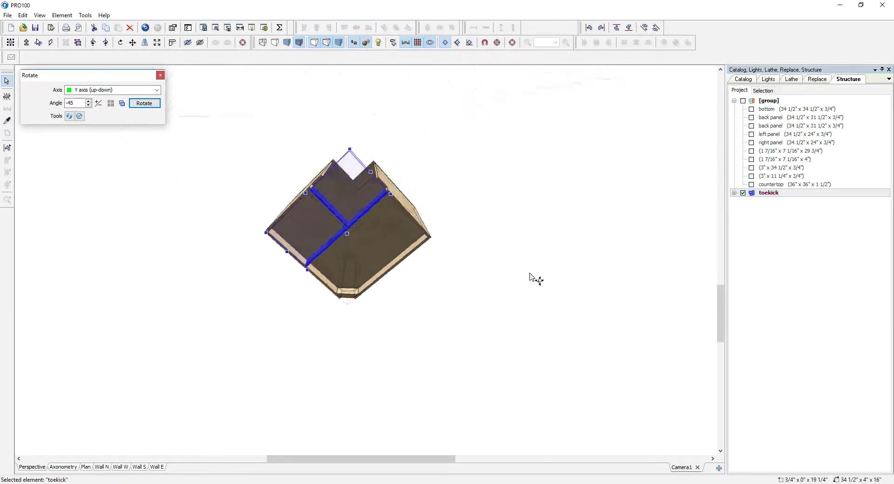
scroll(512, 251, up, 5)
click(520, 236)
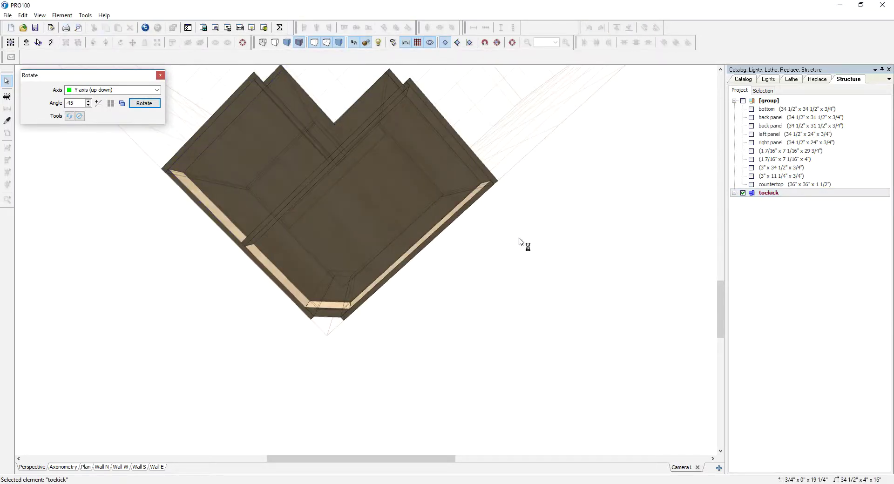
click(328, 319)
drag(328, 318, 329, 264)
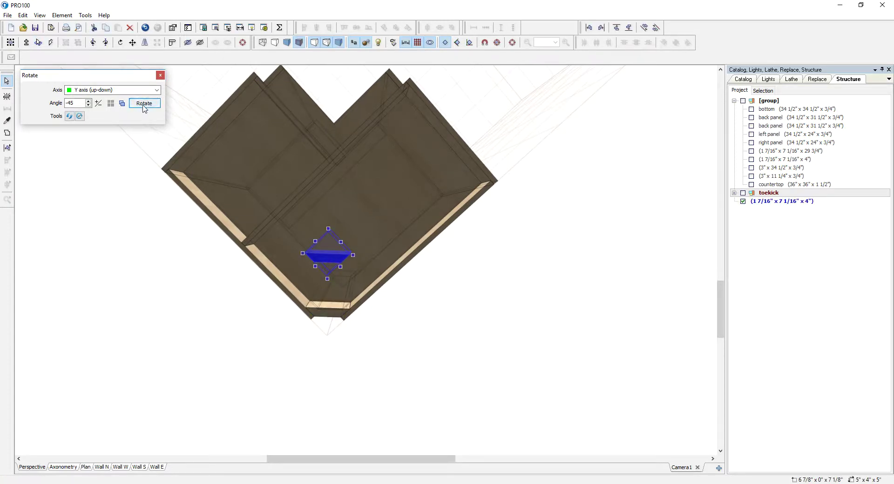
Rotate the copied wedge 90 degrees about the Y axis and place it in the base corner between right panel and back panel.
click(99, 104)
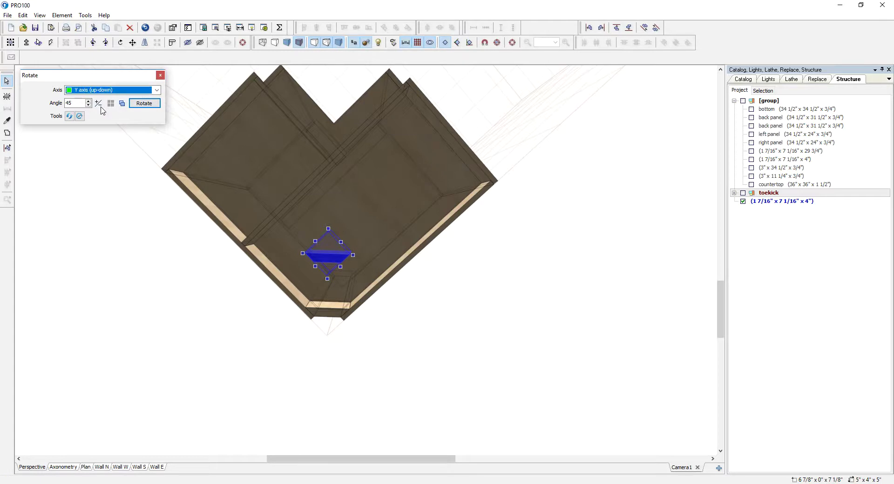
click(140, 104)
click(140, 104)
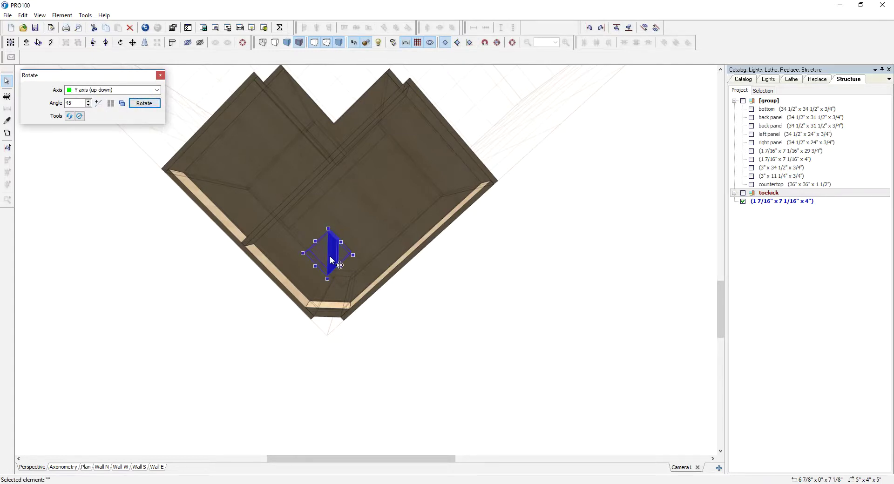
drag(335, 244, 543, 224)
Copy the wedge again, rotate it in 45-degree increments about the Y axis, and fit it into the base corner at the left panel.
ctrl+drag(459, 204, 224, 229)
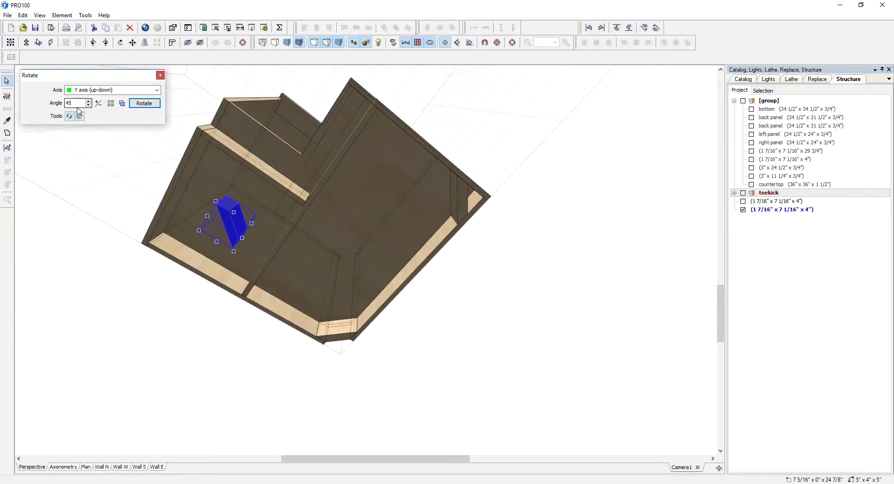
click(137, 104)
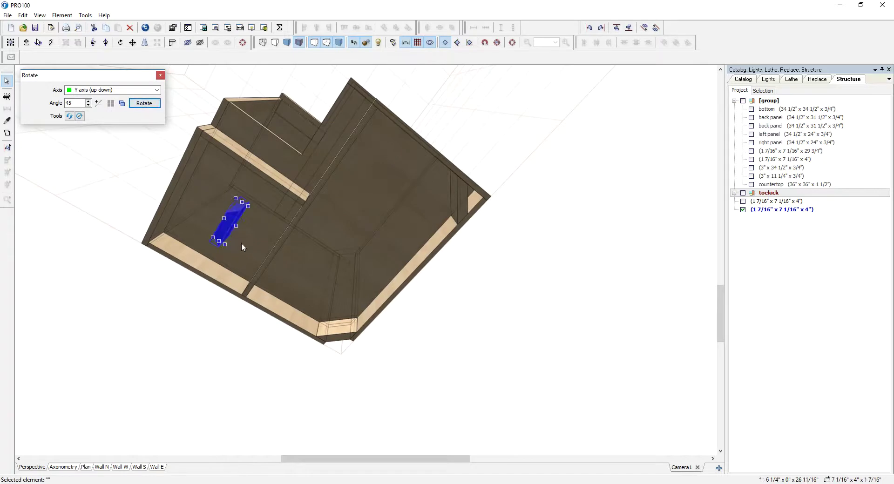
drag(230, 233, 191, 334)
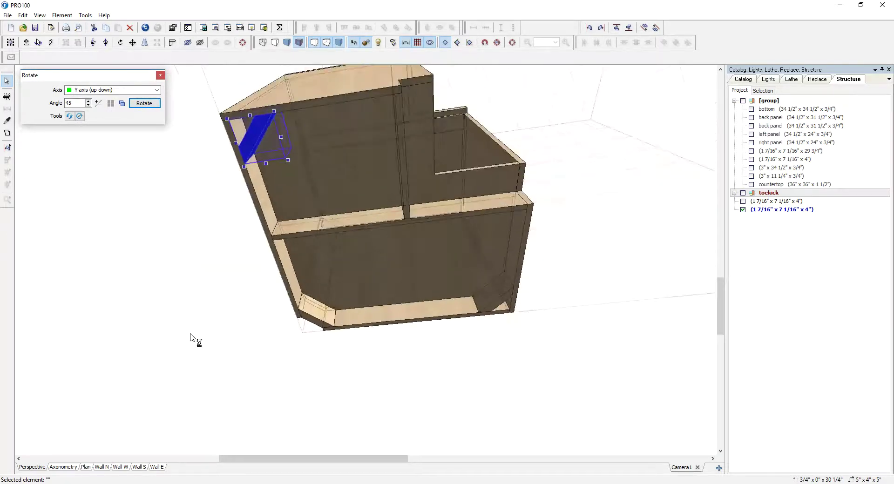
click(210, 271)
drag(210, 271, 192, 262)
Name the 1 7/16 x 7 1/16 x 29 3/4 inch vertical board in the cabinet's back corner "back support".
scroll(296, 316, down, 4)
drag(407, 336, 401, 386)
drag(476, 359, 498, 332)
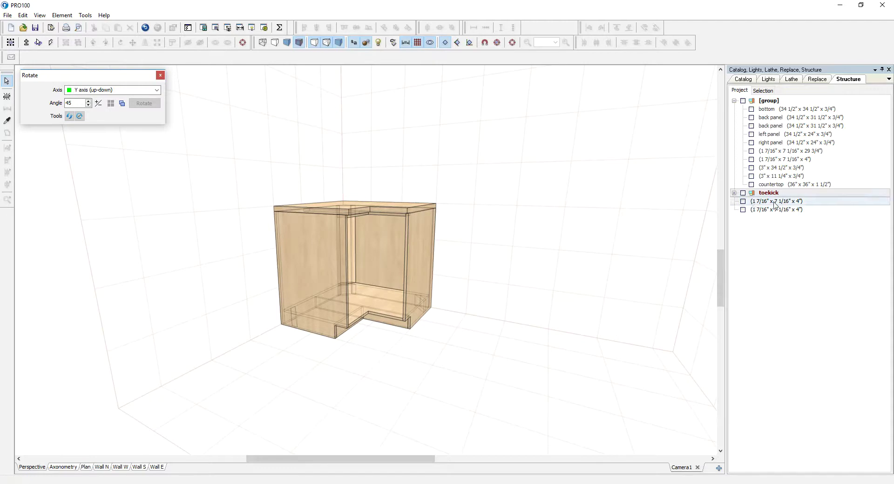
click(751, 142)
click(751, 151)
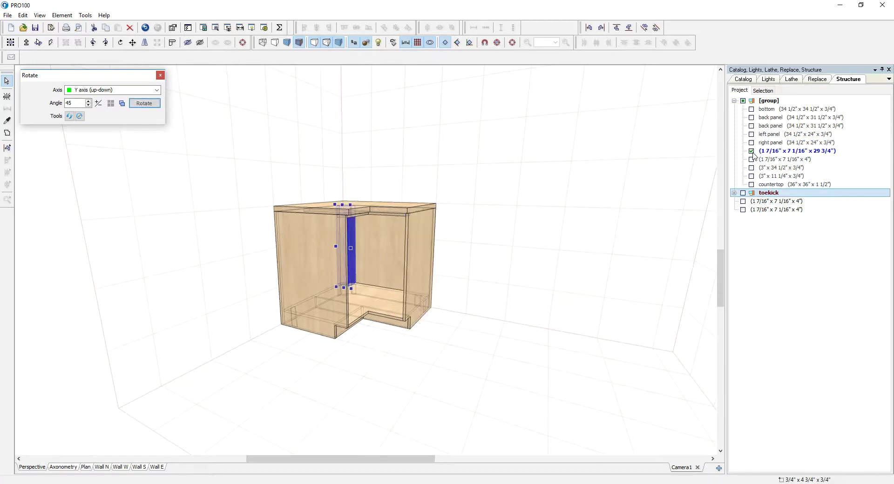
drag(652, 216, 654, 211)
double_click(823, 152)
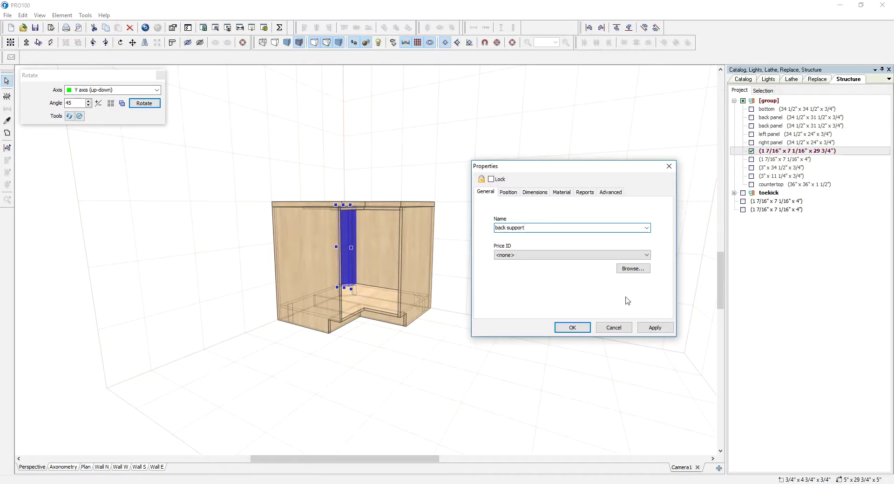
click(572, 327)
Select the three 4-inch-high wedges under the cabinet and name the one inside the cabinet group "wedge".
key(Down)
middle_drag(621, 228, 606, 163)
ctrl+shift+click(422, 252)
ctrl+shift+click(289, 226)
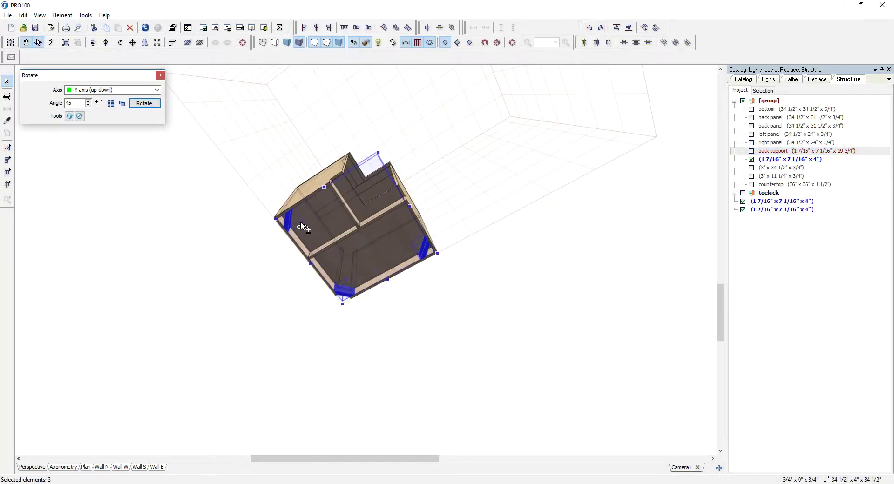
double_click(775, 161)
text(wedge)
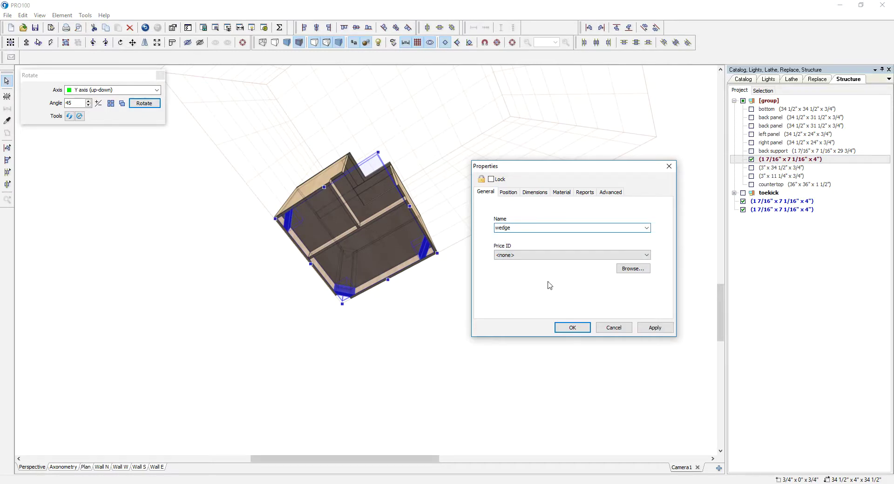
click(573, 328)
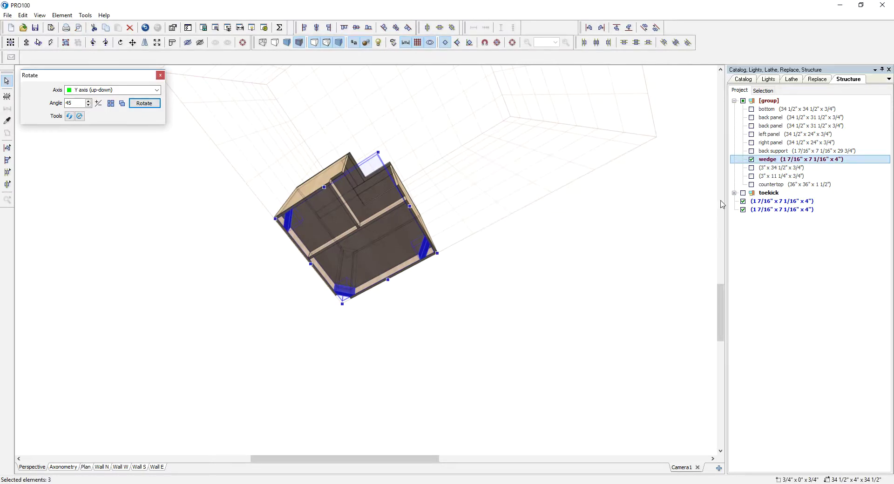
Reselect all three base wedges together and apply the name "wedge" to them.
click(439, 283)
click(426, 251)
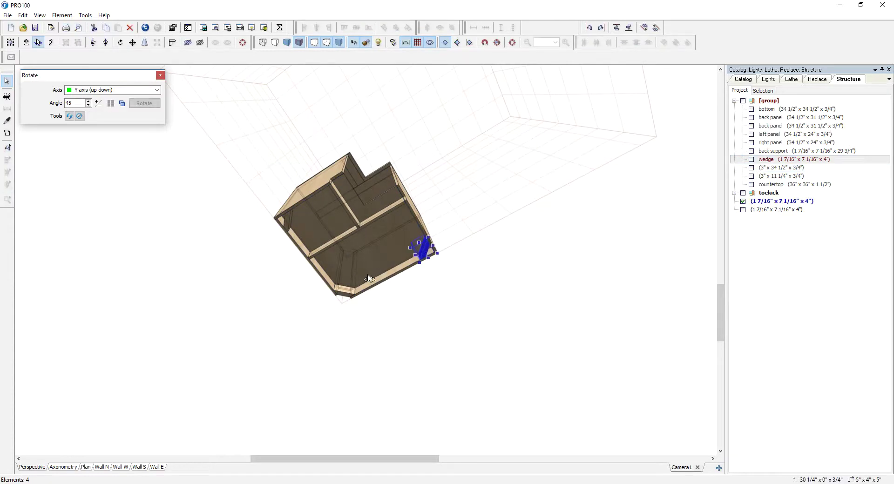
shift+click(344, 291)
shift+click(289, 220)
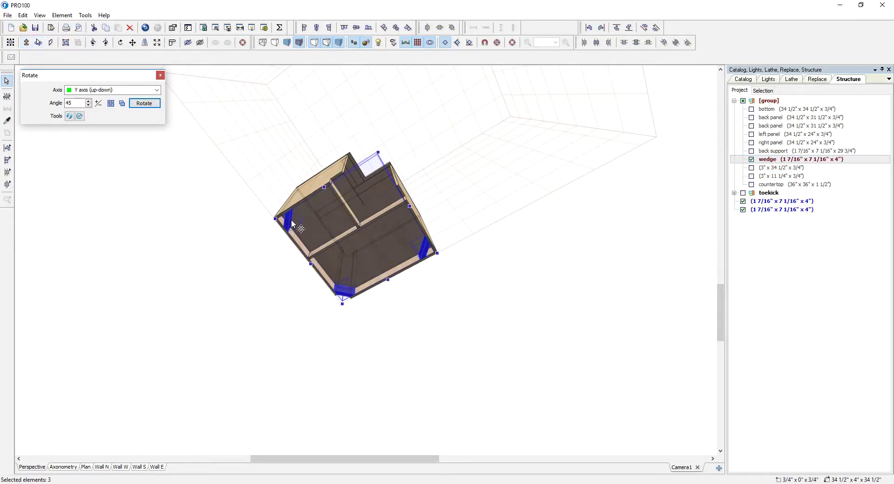
double_click(292, 224)
text(wedge)
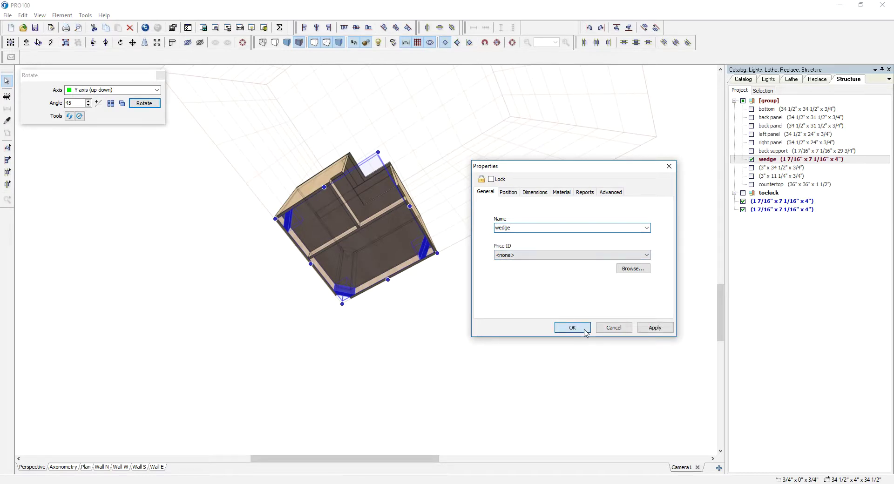
click(573, 328)
click(577, 329)
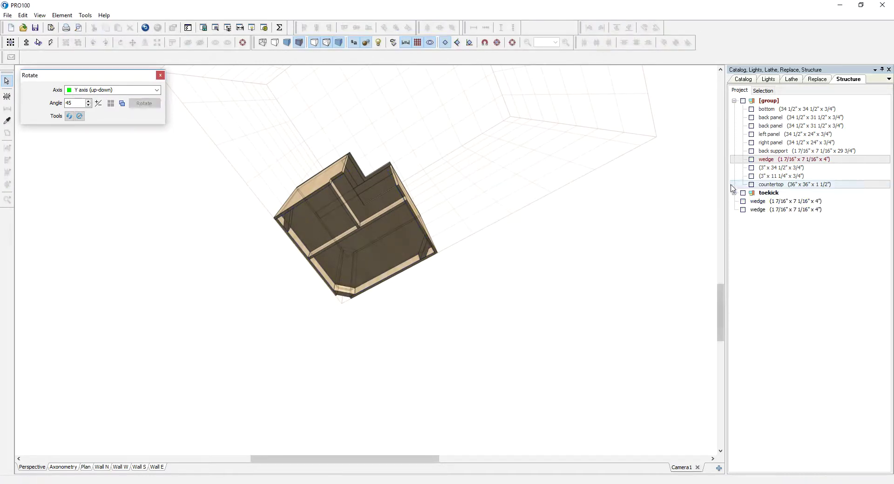
click(751, 176)
right_drag(620, 225, 601, 281)
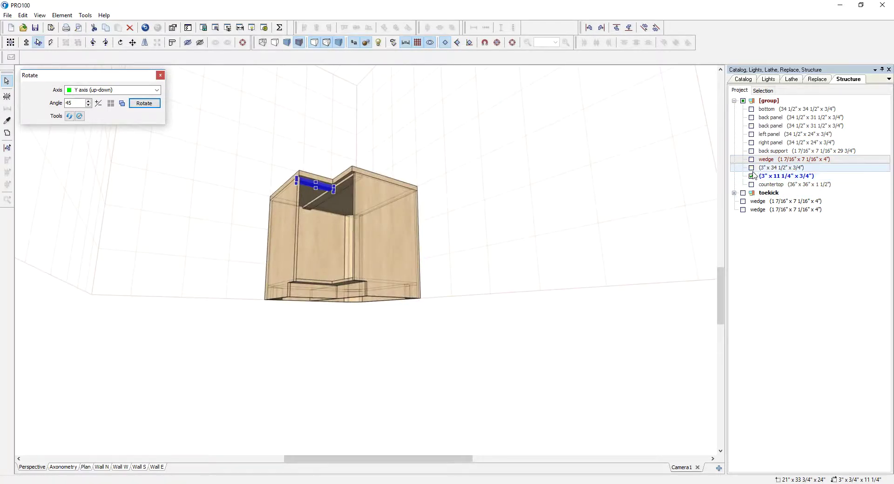
click(751, 159)
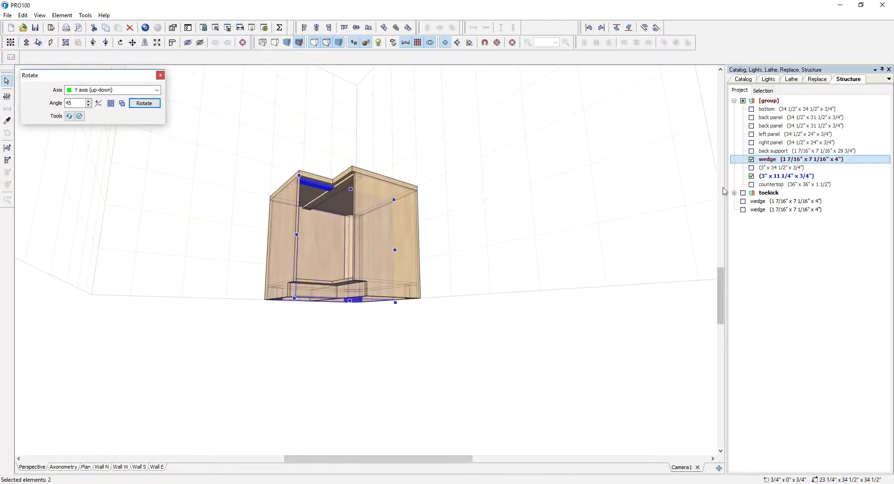
scroll(759, 177, up, 3)
click(751, 168)
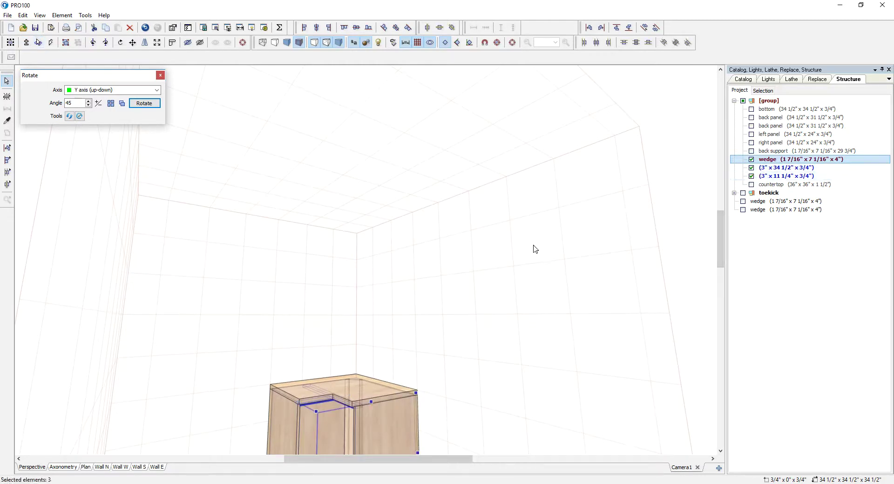
click(513, 43)
drag(534, 209, 681, 223)
click(626, 236)
drag(604, 250, 478, 218)
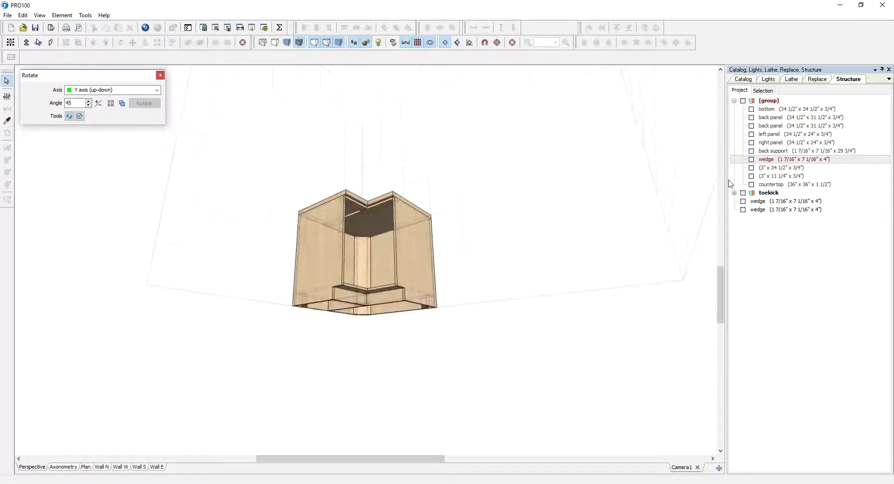
Select the two 3-inch-wide boards beneath the countertop and name them both "stretcher".
scroll(554, 203, up, 3)
click(392, 108)
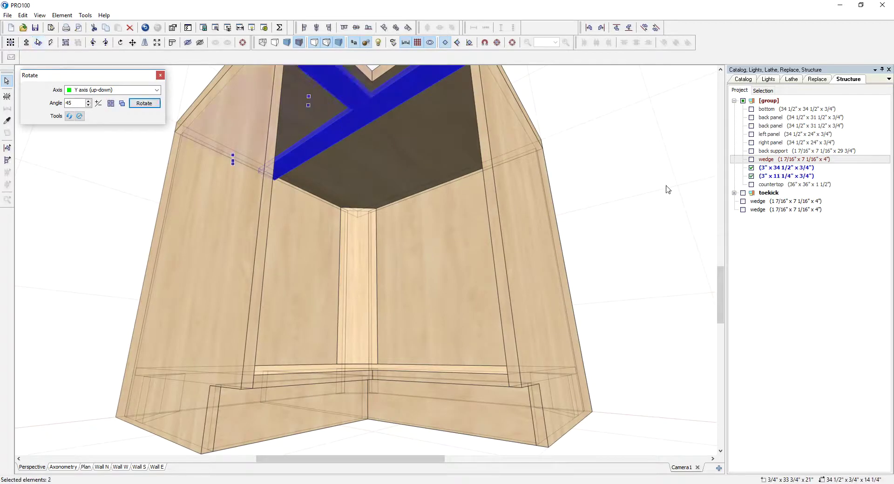
double_click(371, 107)
text(stretcher)
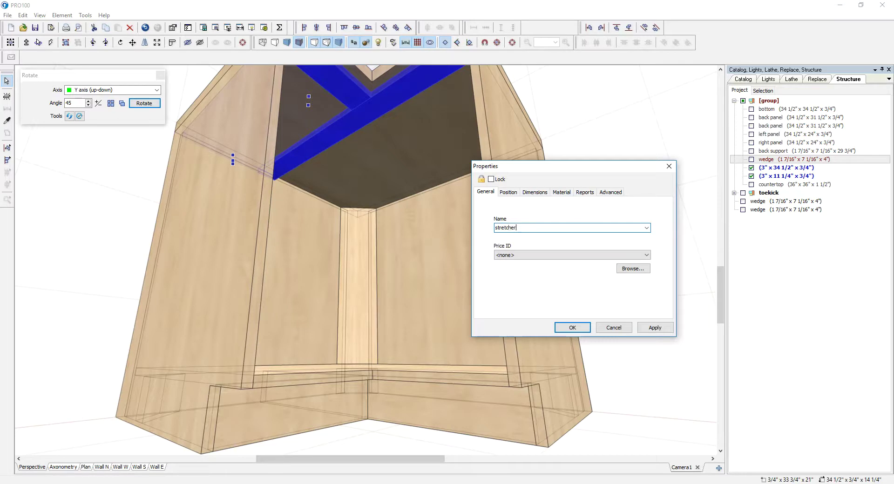
click(580, 329)
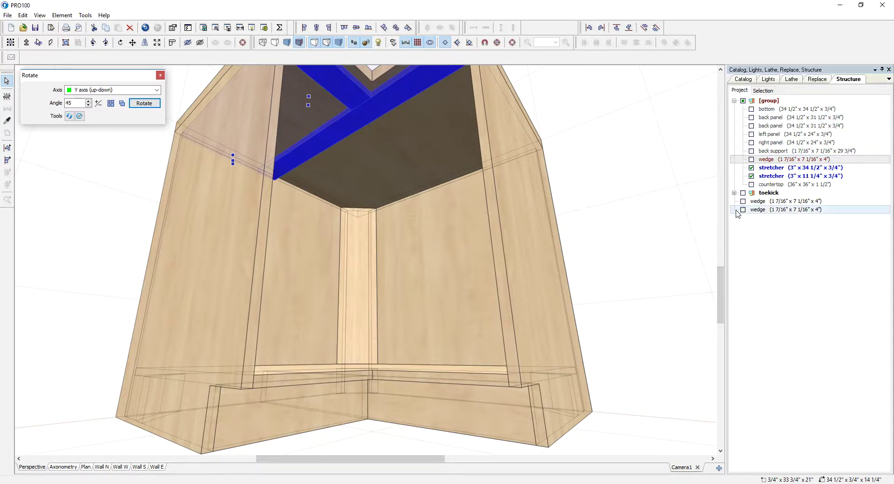
Move the two loose wedges into the main cabinet group in the project structure.
click(734, 193)
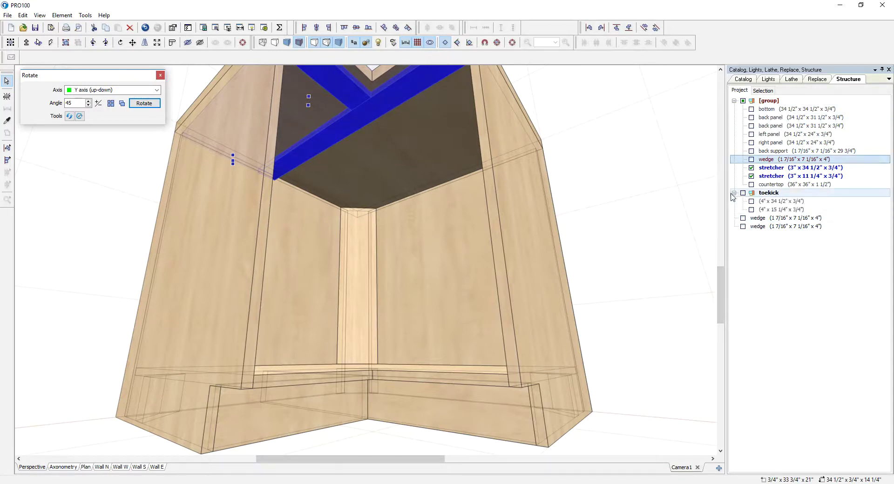
click(756, 203)
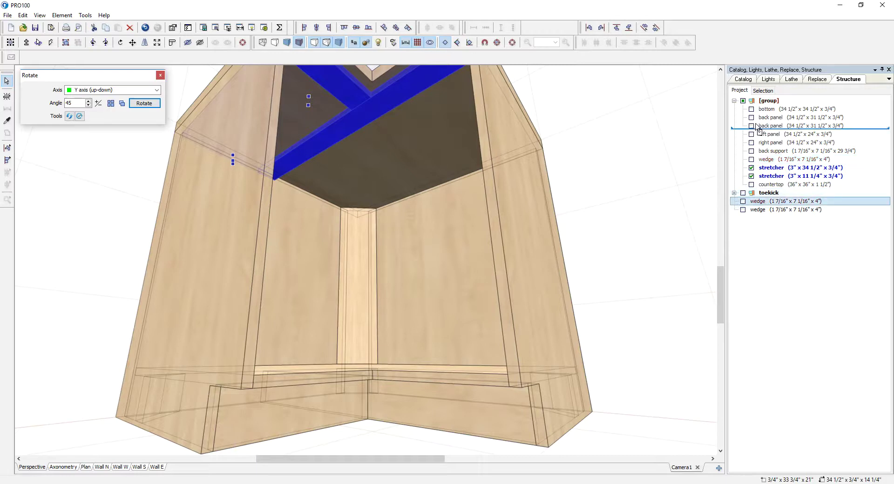
drag(766, 105, 767, 105)
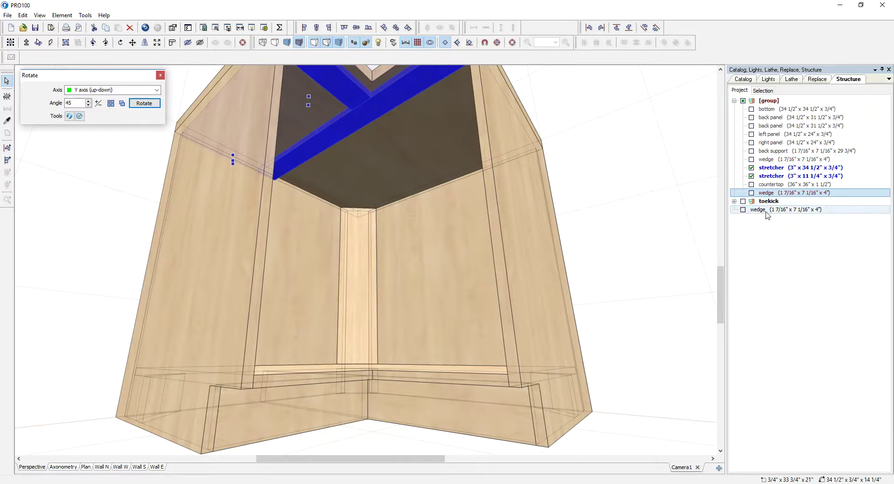
Name the main cabinet group "B36".
double_click(768, 103)
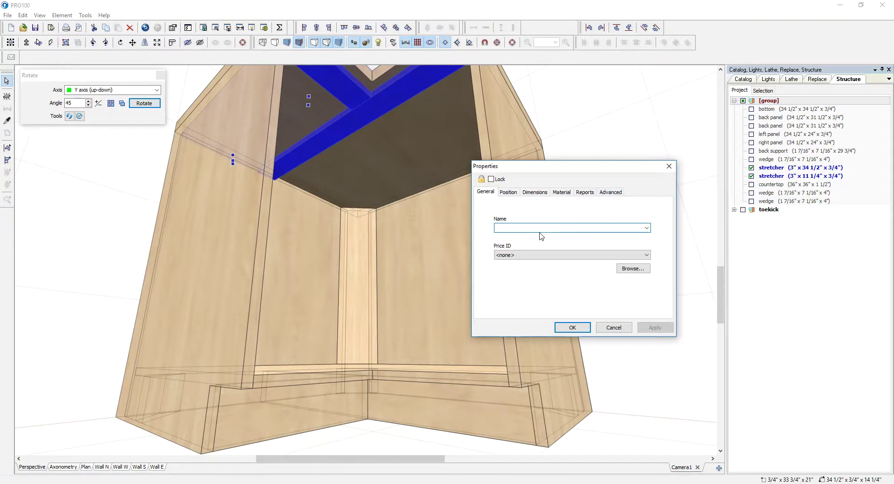
text(B36)
click(570, 331)
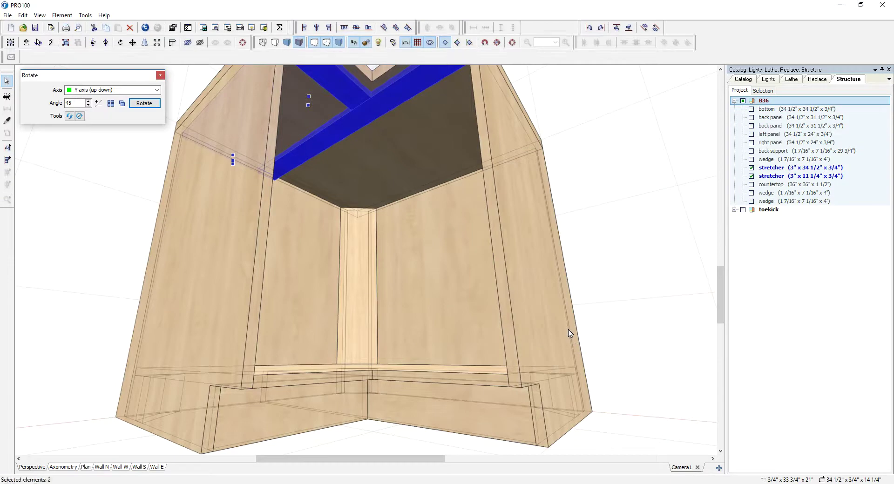
Nest the toekick group inside the B36 group and expand B36 to list its parts.
click(735, 101)
click(767, 111)
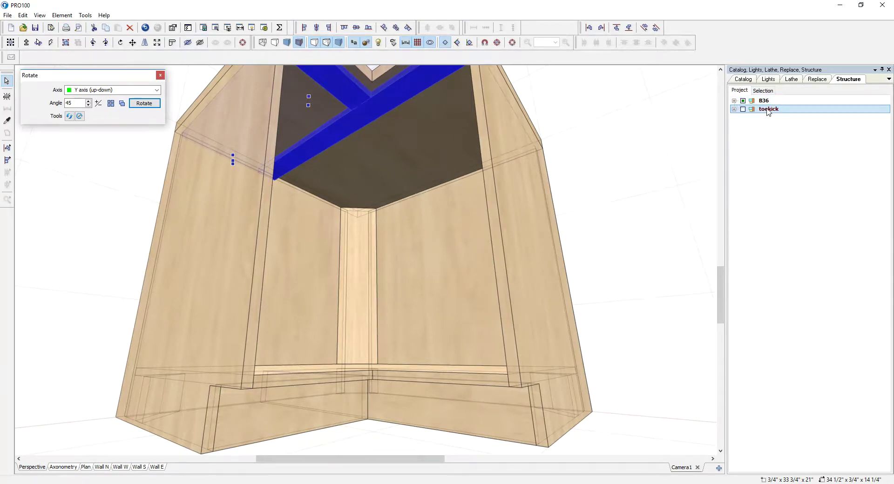
double_click(766, 101)
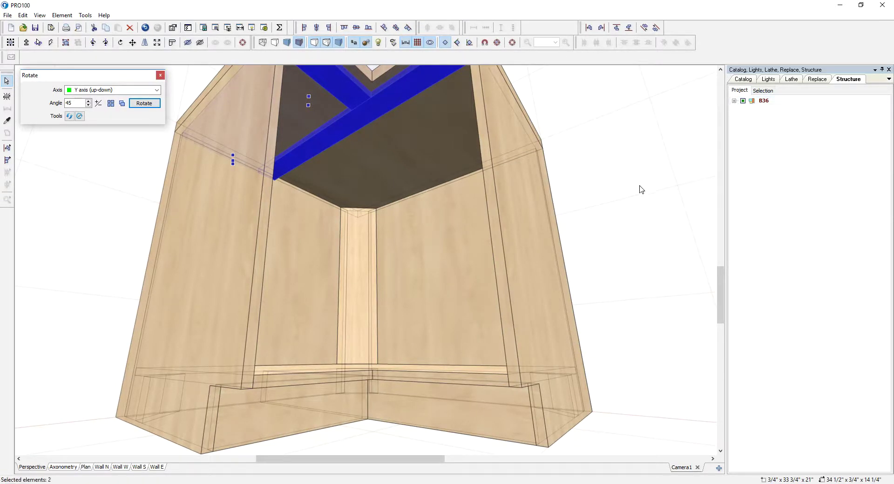
scroll(638, 191, down, 5)
drag(509, 280, 513, 319)
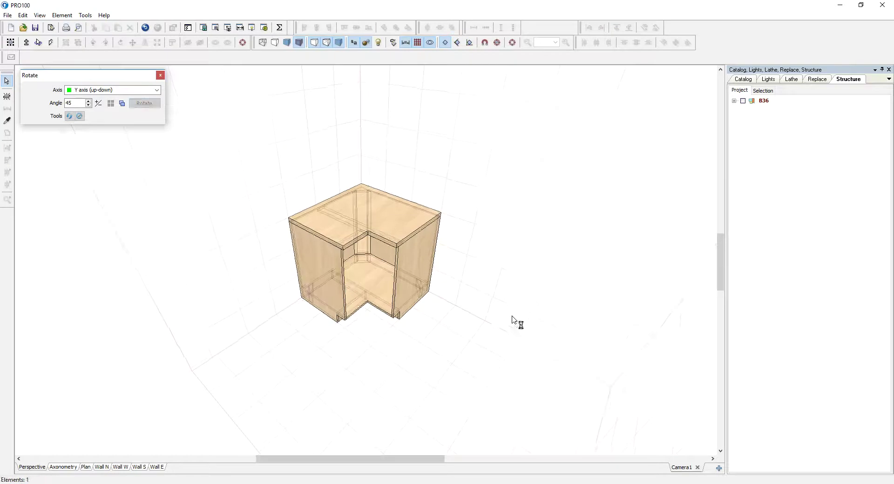
click(742, 104)
click(679, 126)
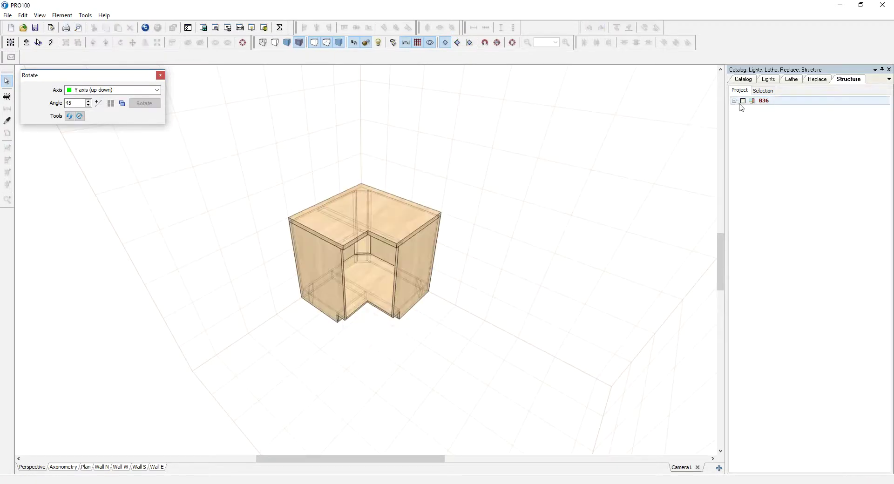
click(734, 101)
Copy the B36 cabinet, rotate the copy a quarter turn about the vertical axis, and move it to the room's opposite back corner.
click(456, 282)
drag(503, 312, 497, 349)
ctrl+drag(391, 234, 537, 220)
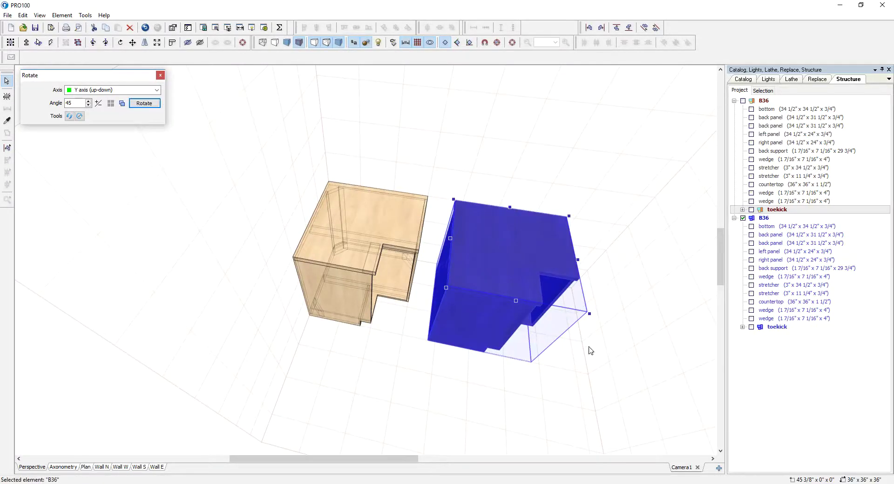
click(548, 256)
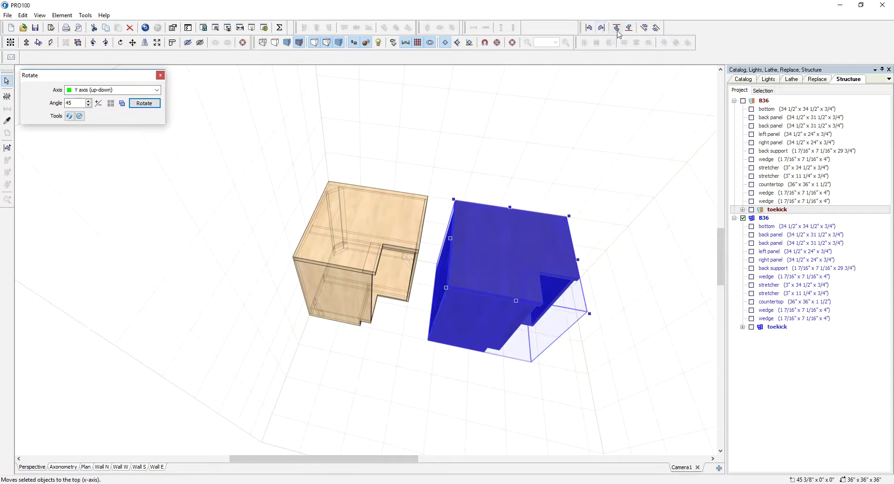
click(106, 44)
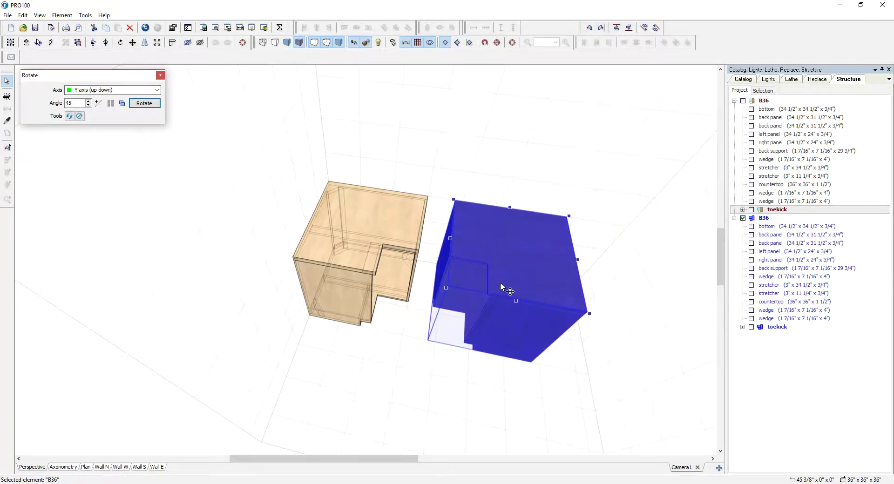
drag(499, 288, 705, 232)
Delete the rotated copy of the B36 cabinet, keeping only the original.
mouse_move(476, 381)
mouse_down()
mouse_move(478, 402)
mouse_move(484, 349)
mouse_move(492, 388)
mouse_up()
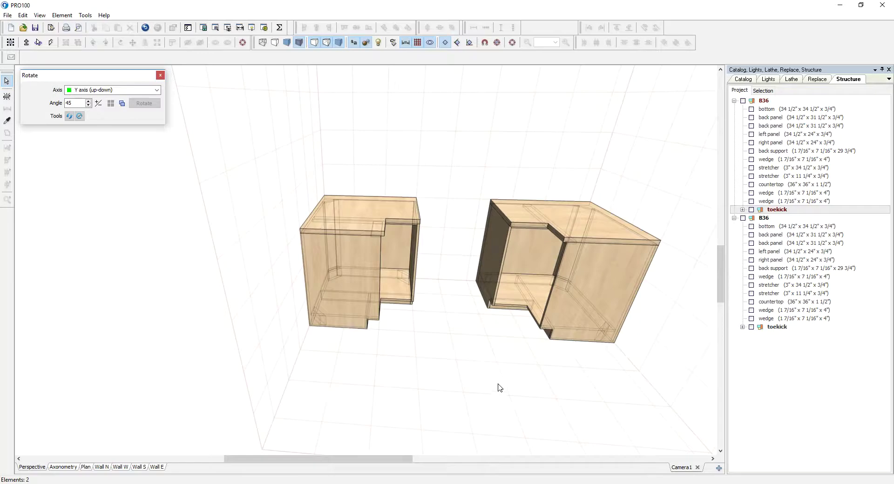
click(561, 321)
key(Delete)
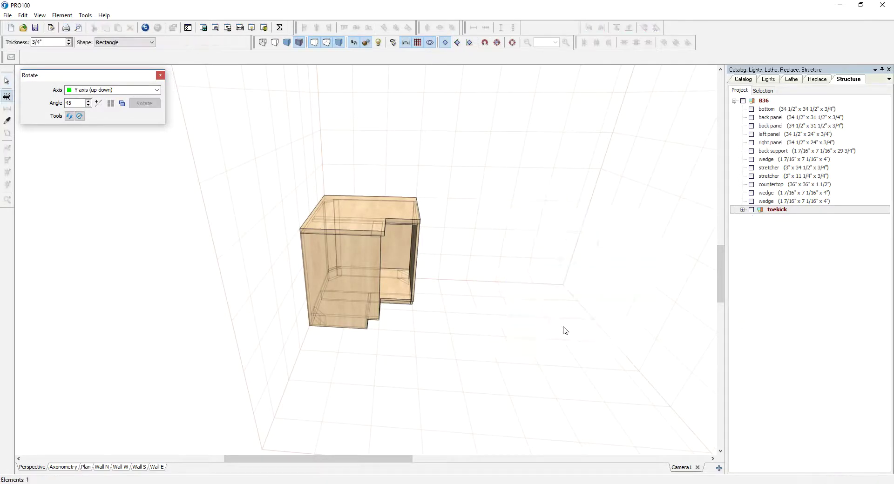